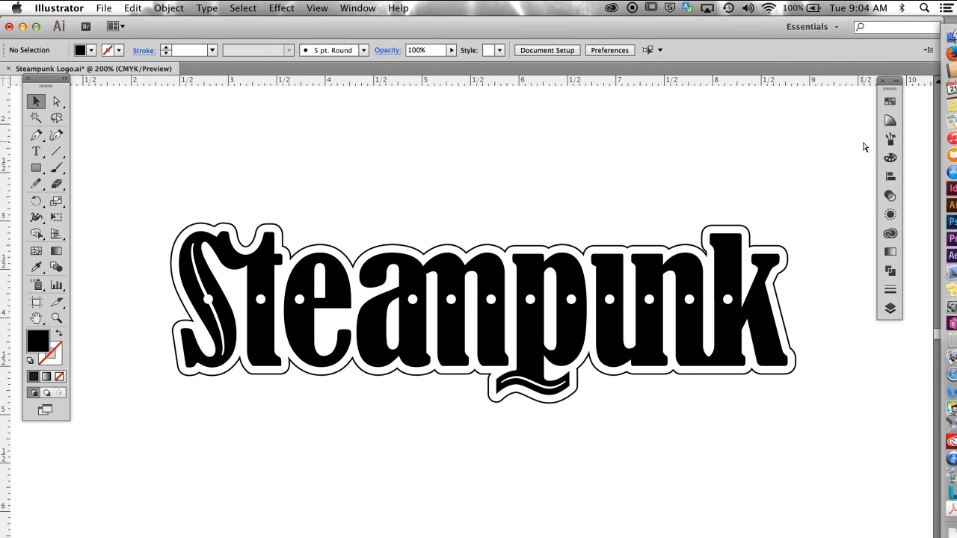
# Step: Inspect the finished Steampunk logo's paths in Outline view and return to Preview
pyautogui.press('super+y')
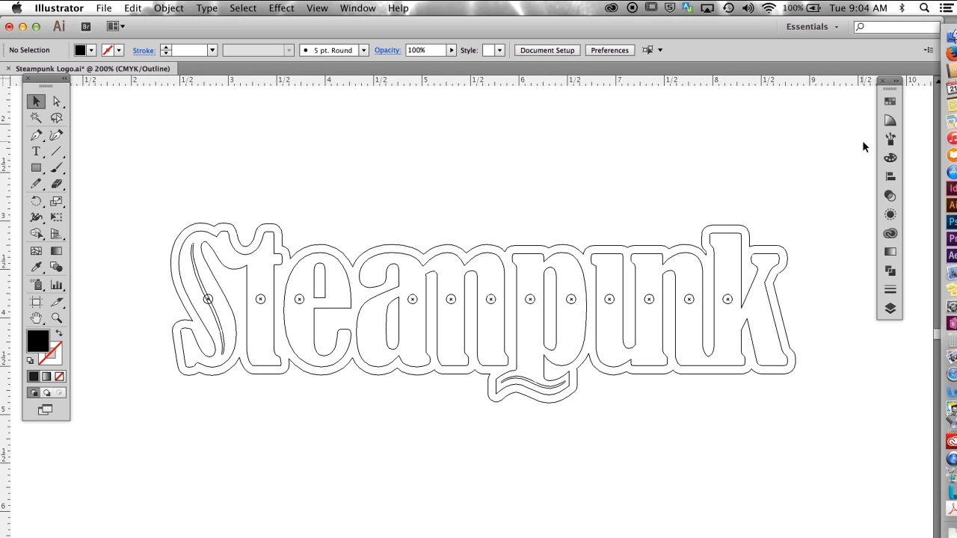
pyautogui.press('super+y')
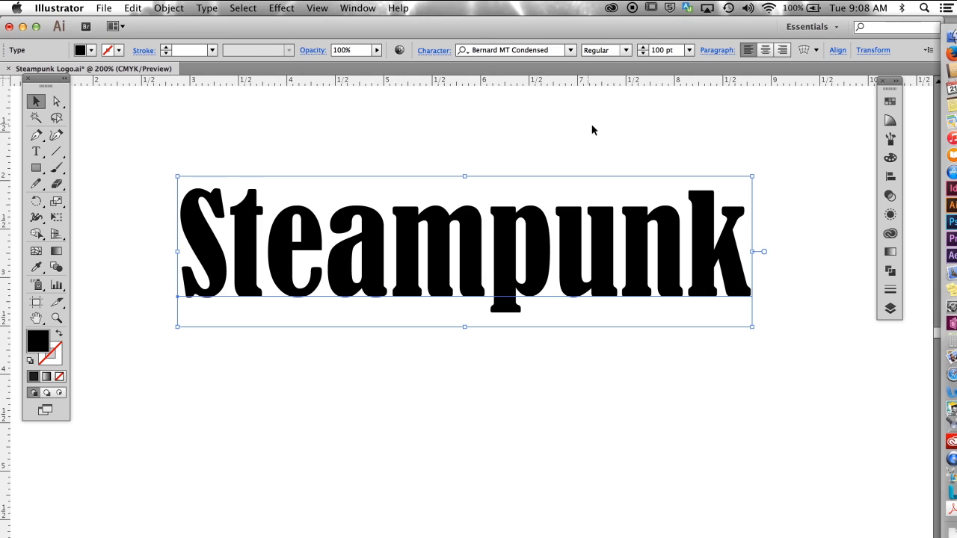
# Step: Review the available Bernard MT Condensed glyphs for the Steampunk text
pyautogui.click(771, 159)
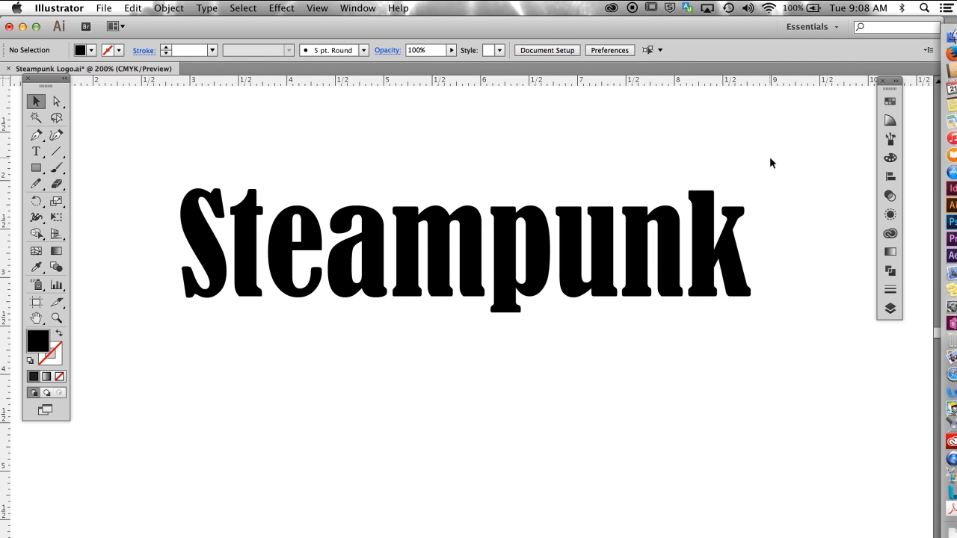
pyautogui.click(549, 298)
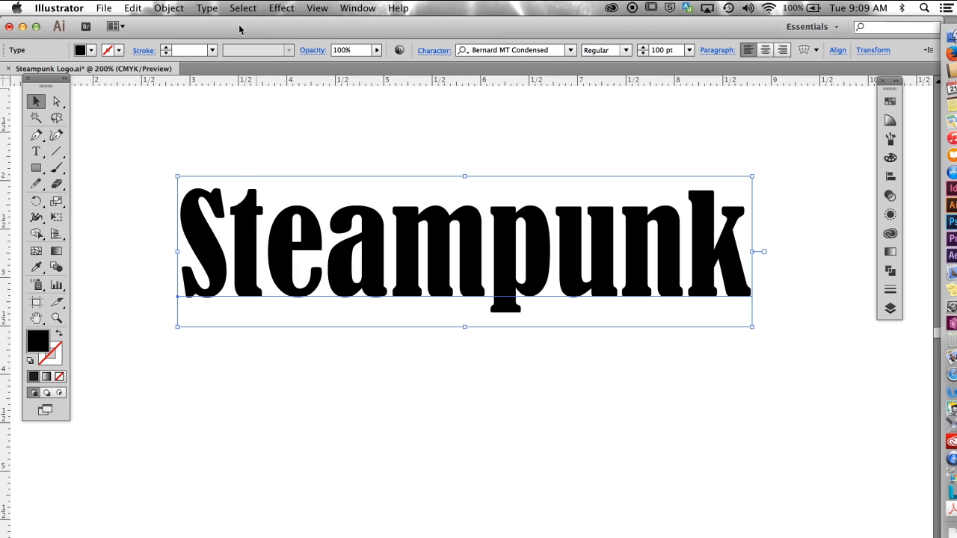
pyautogui.click(207, 8)
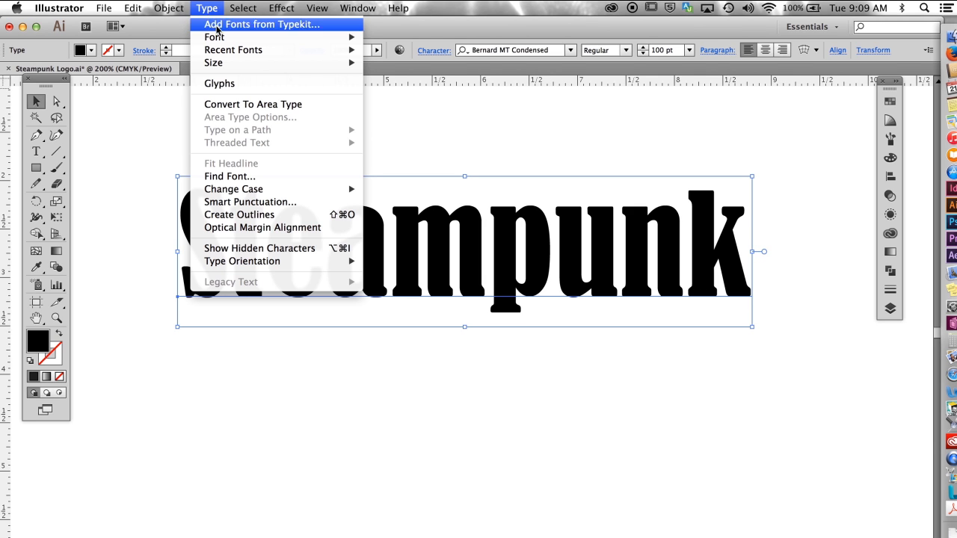
pyautogui.click(219, 86)
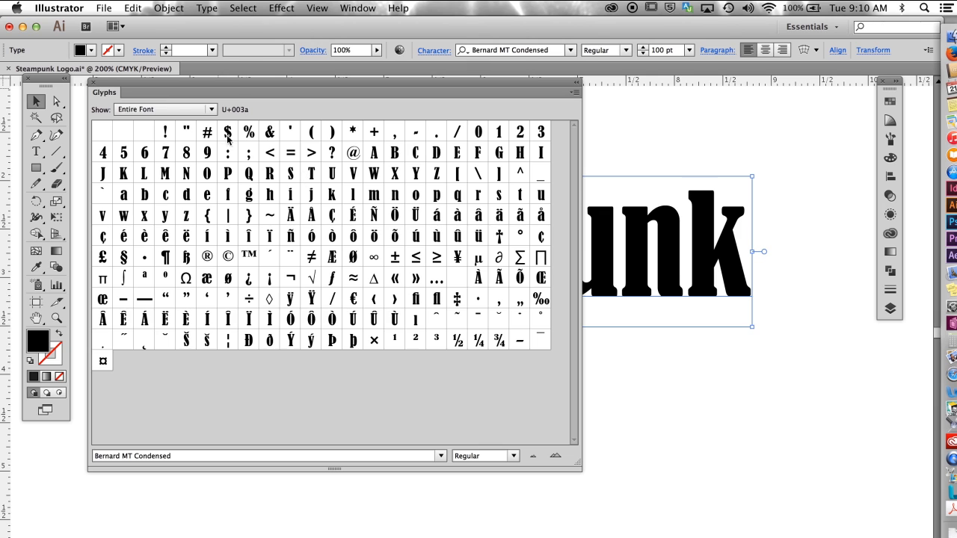
pyautogui.click(93, 82)
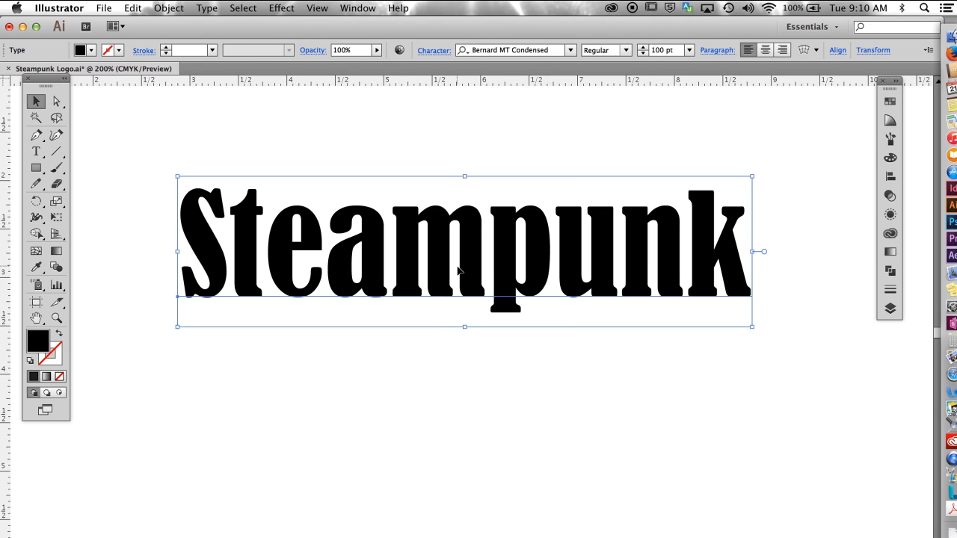
# Step: Duplicate the Steampunk text below the original and remove the copy
pyautogui.moveTo(459, 271); pyautogui.dragTo(460, 527)
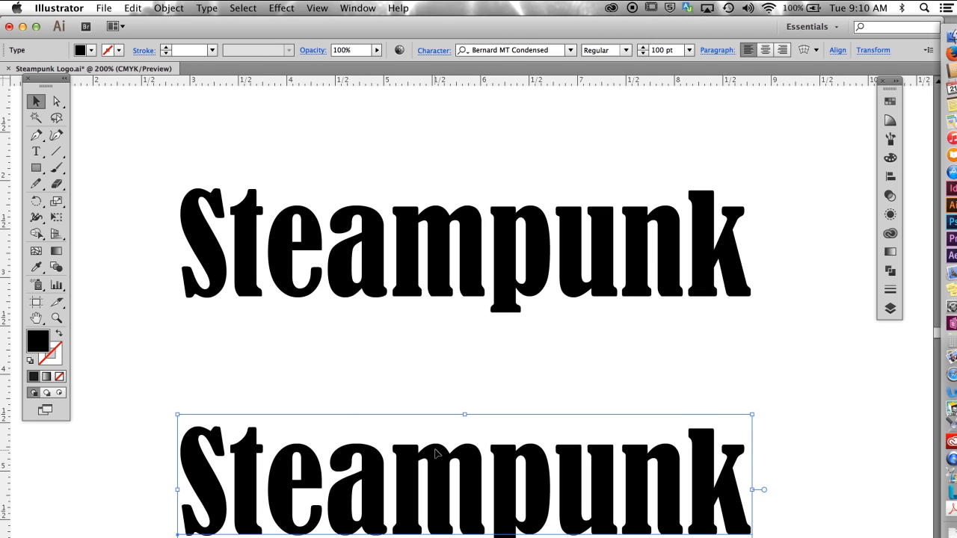
pyautogui.press('Delete')
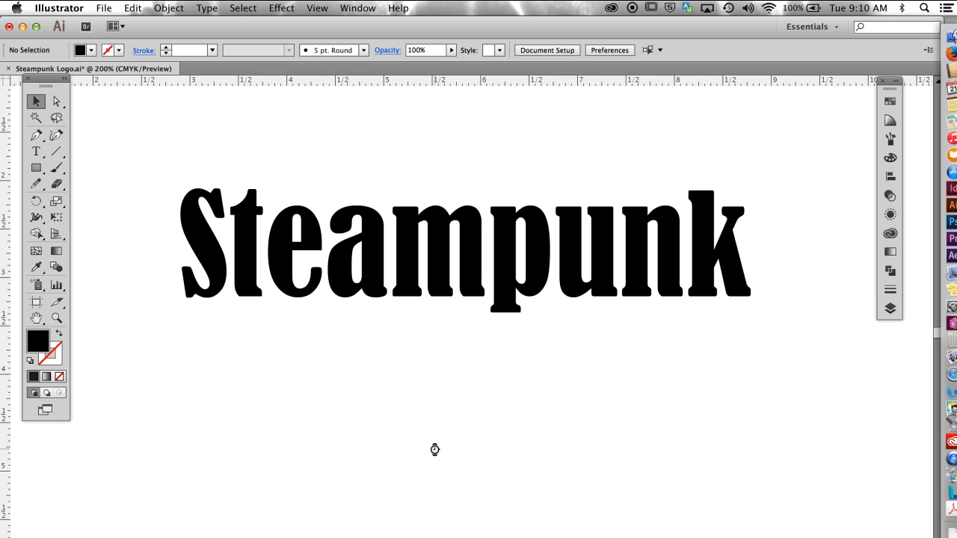
# Step: Convert the Steampunk text to outlines and deselect it
pyautogui.click(463, 297)
pyautogui.click(207, 9)
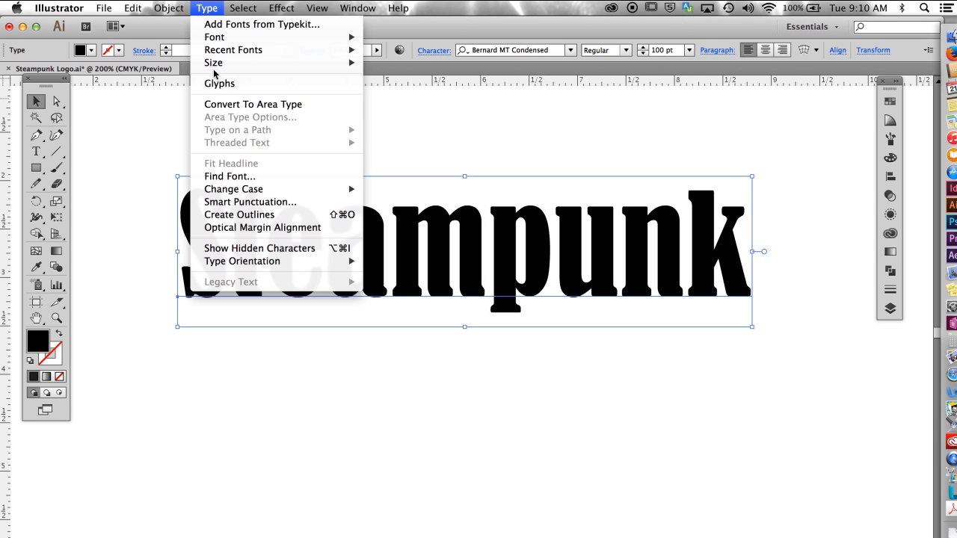
pyautogui.click(240, 215)
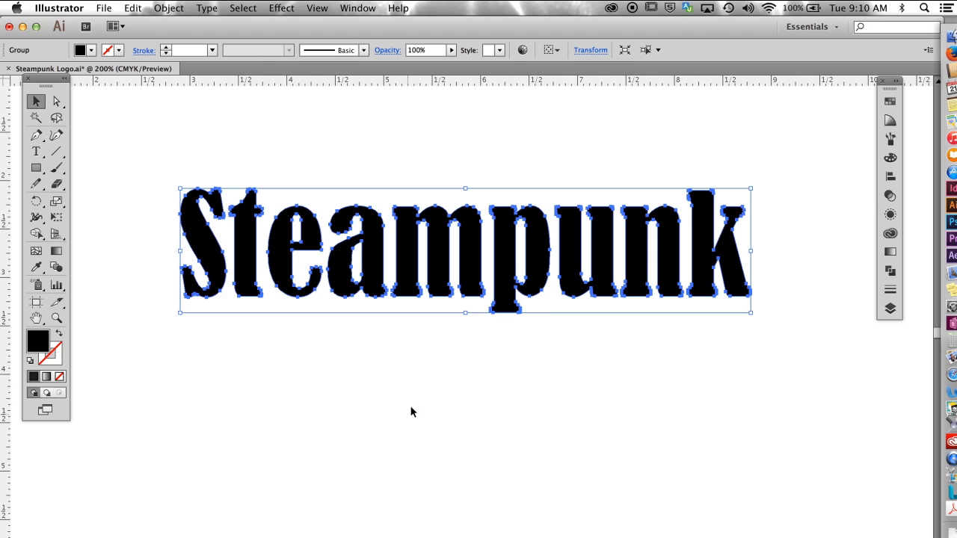
pyautogui.click(335, 120)
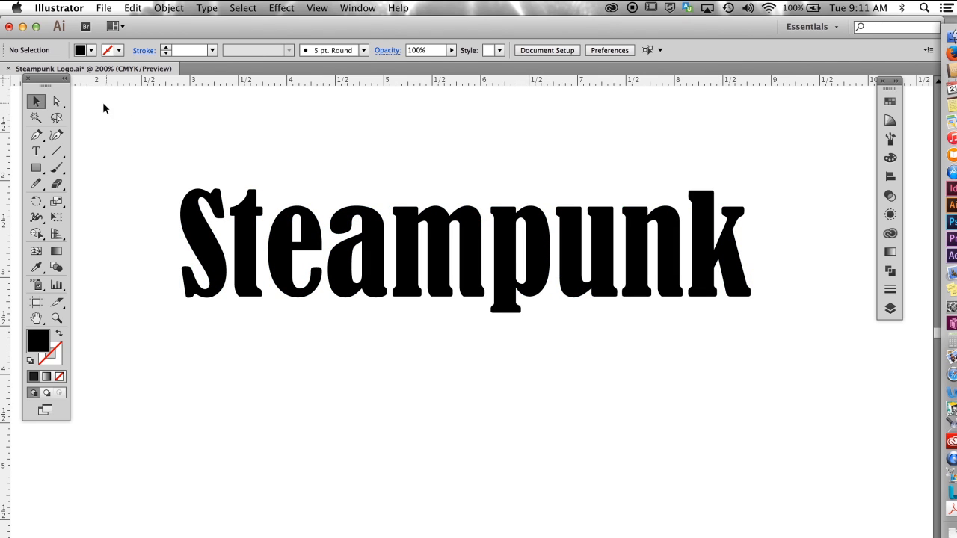
# Step: In Outline view, delete the upper anchor points of the u's right stem
pyautogui.click(56, 101)
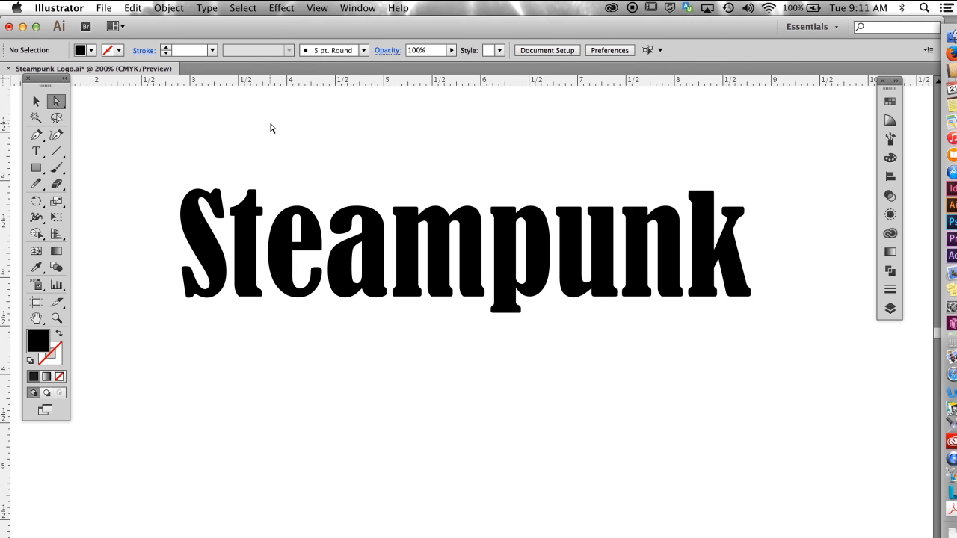
pyautogui.hotkey('ctrl', 'y')
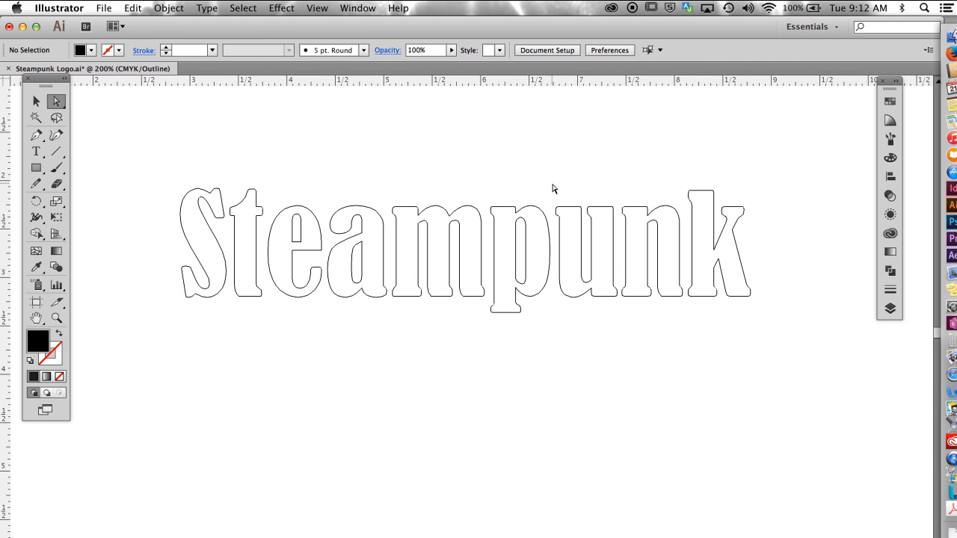
pyautogui.moveTo(550, 182); pyautogui.dragTo(666, 354)
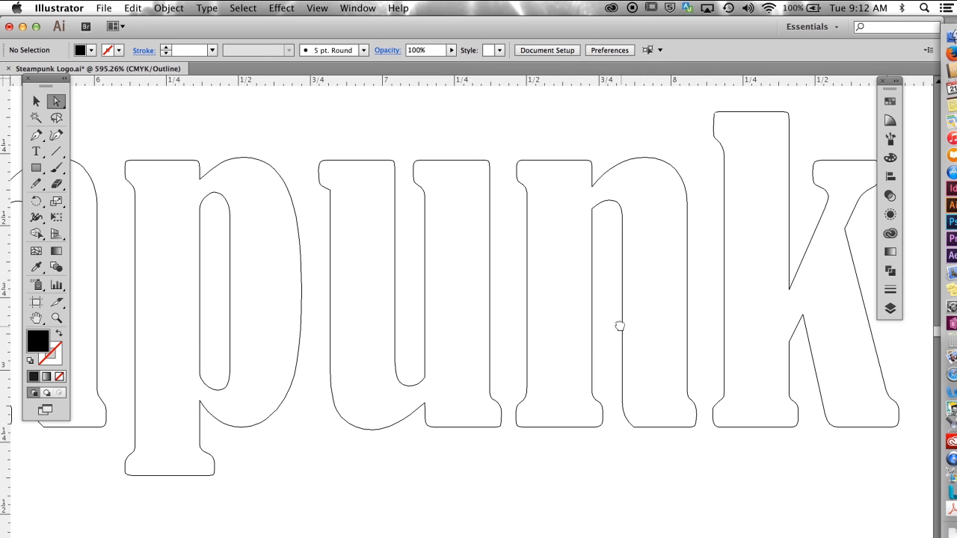
pyautogui.moveTo(620, 326); pyautogui.dragTo(573, 314)
pyautogui.moveTo(358, 134); pyautogui.dragTo(440, 199)
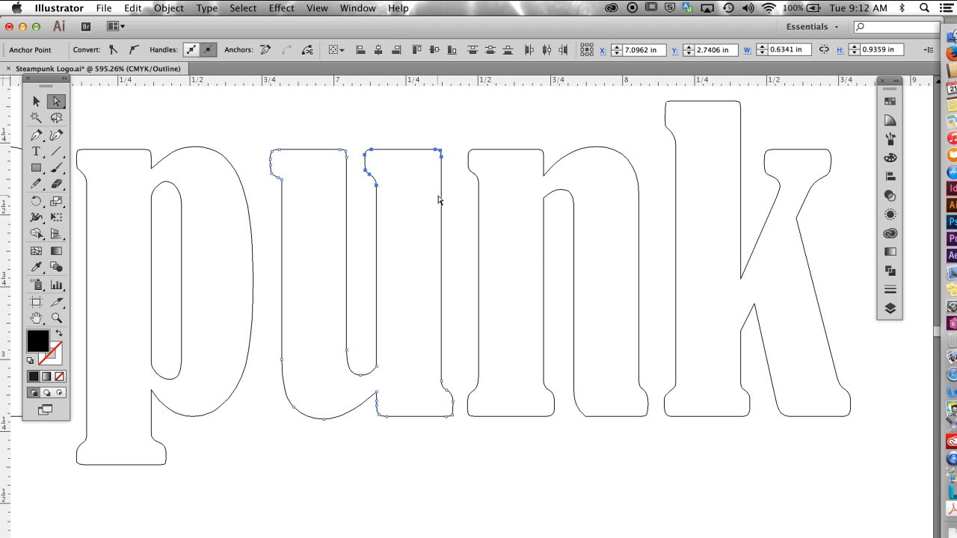
pyautogui.press('Delete')
# Step: Delete the remaining stem and foot serif points on the u's right side, leaving its curved tail open
pyautogui.click(391, 316)
pyautogui.moveTo(369, 341); pyautogui.dragTo(375, 419)
pyautogui.press('Delete')
pyautogui.press('Delete')
pyautogui.click(384, 406)
pyautogui.press('Delete')
pyautogui.click(384, 428)
pyautogui.click(376, 401)
pyautogui.press('Delete')
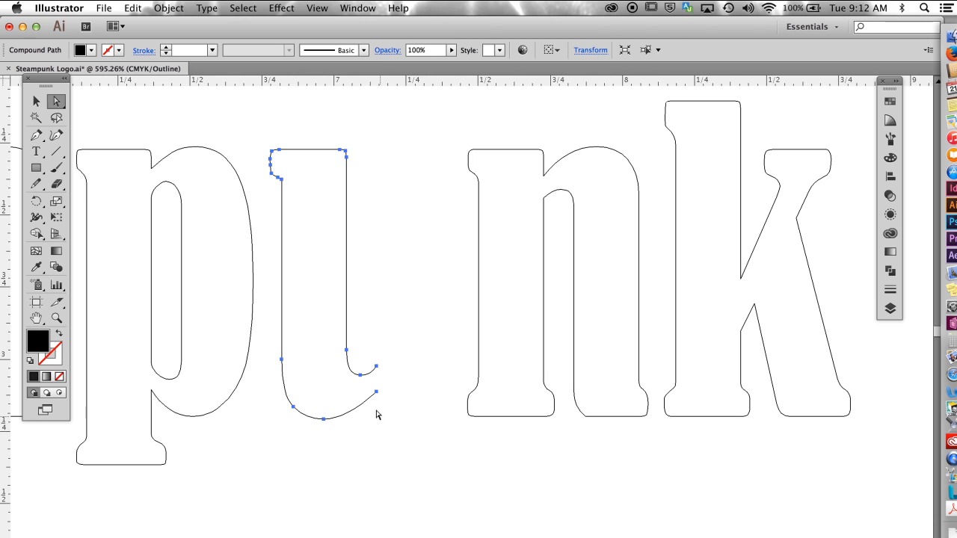
# Step: Ungroup the outlined Steampunk letters so each one can be moved separately
pyautogui.click(36, 100)
pyautogui.click(331, 203)
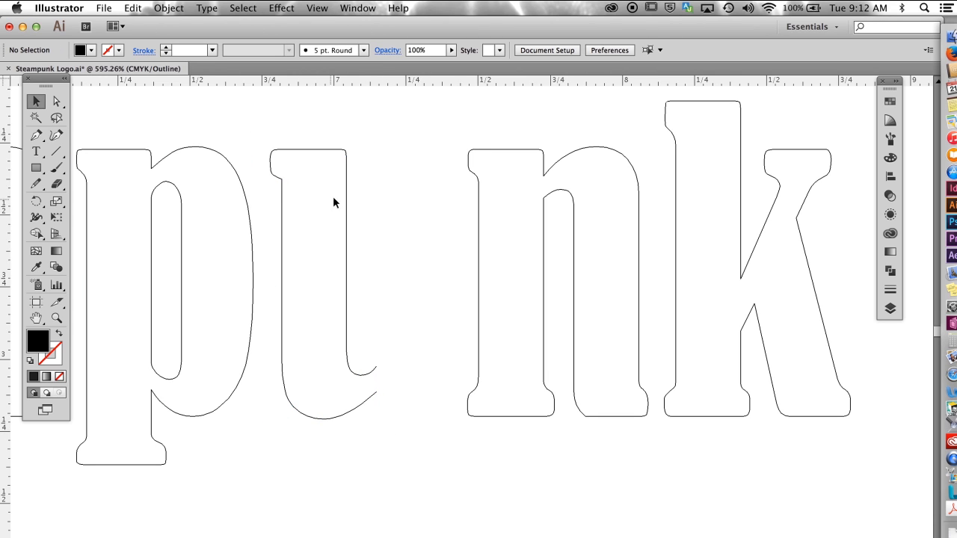
pyautogui.click(346, 196)
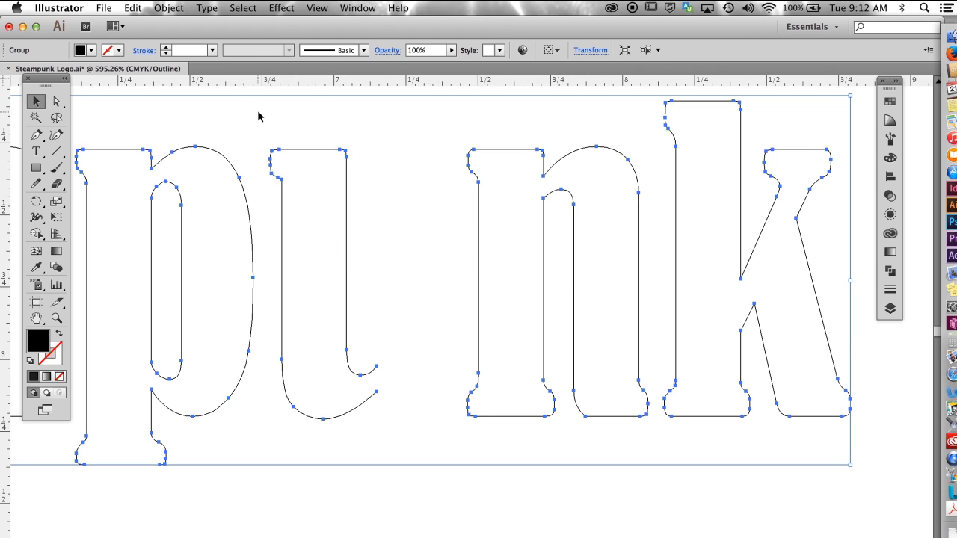
pyautogui.click(168, 9)
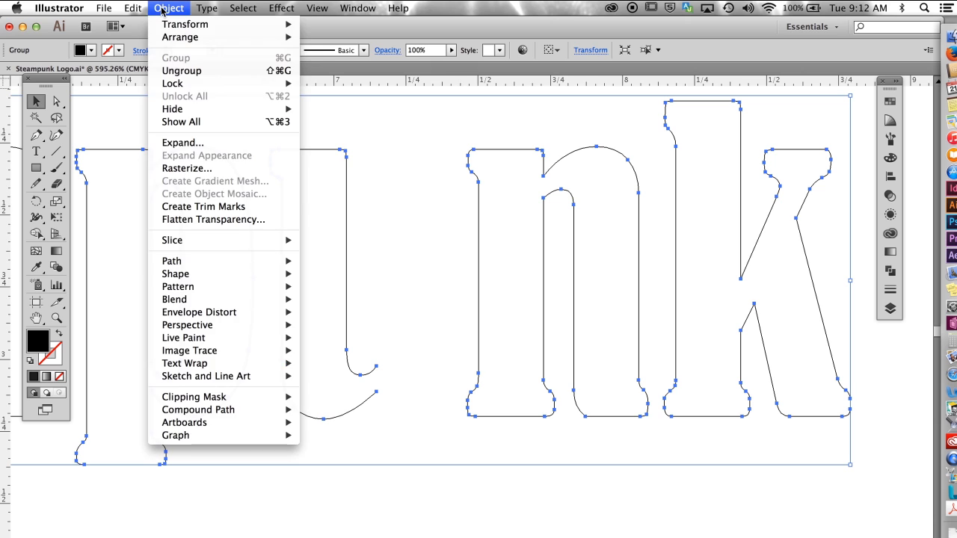
pyautogui.click(182, 70)
# Step: Move the cut u right until its open tail overlaps the n's left stem, and check the join in Preview
pyautogui.click(352, 187)
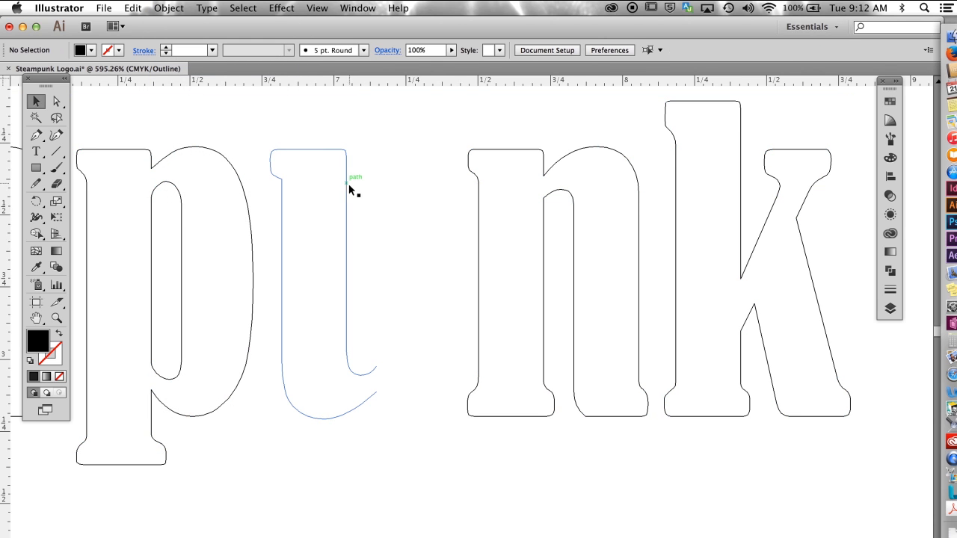
pyautogui.click(347, 191)
pyautogui.moveTo(347, 193); pyautogui.dragTo(446, 194)
pyautogui.click(261, 468)
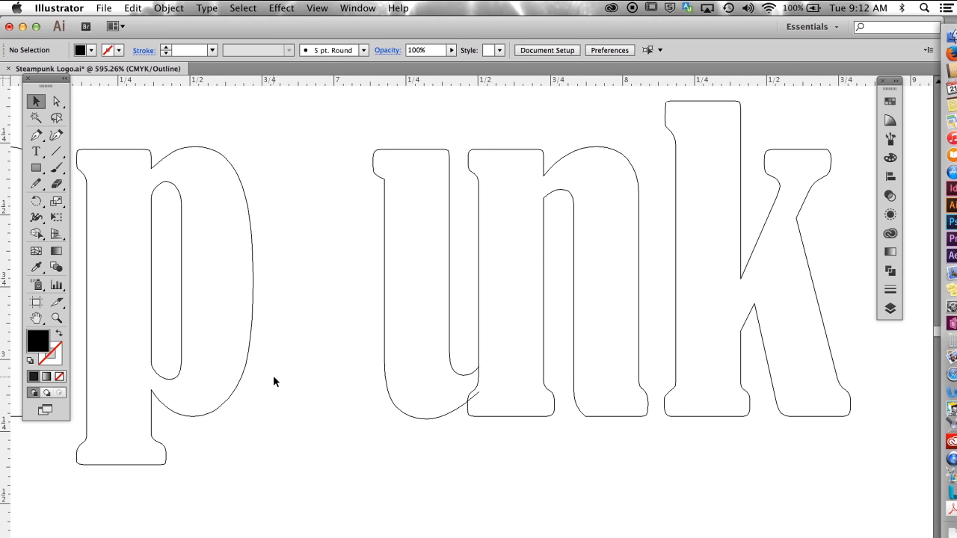
pyautogui.press('super+y')
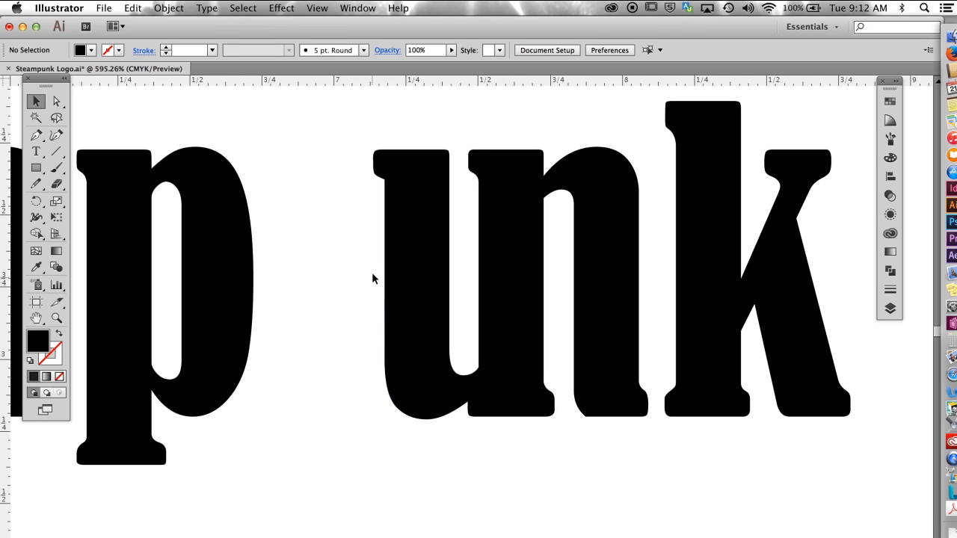
pyautogui.press('super+y')
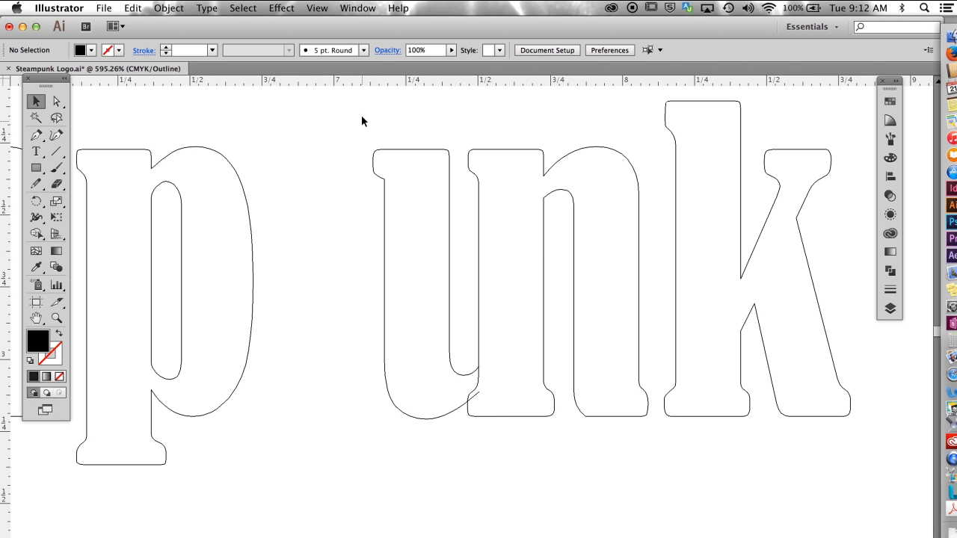
# Step: Unite the overlapping u and n into a single shape with the Pathfinder
pyautogui.moveTo(398, 156); pyautogui.dragTo(656, 443)
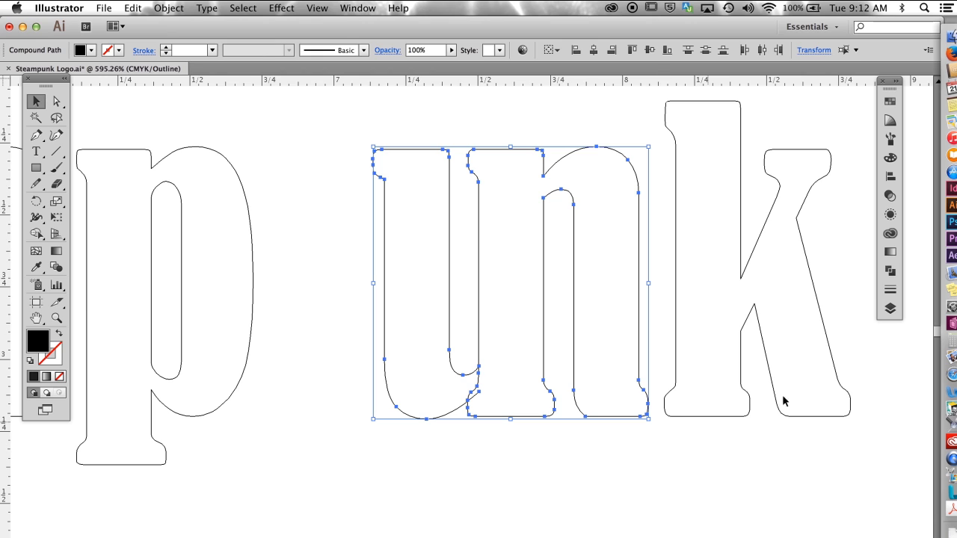
pyautogui.click(890, 271)
pyautogui.click(726, 122)
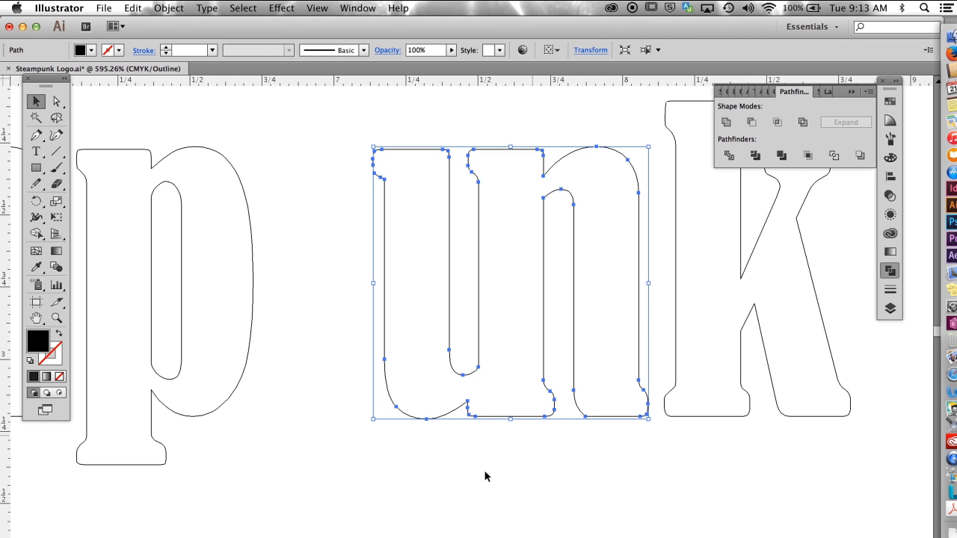
pyautogui.click(416, 494)
# Step: Delete the outer edge and outer serif points of the m's left stem
pyautogui.moveTo(269, 375); pyautogui.dragTo(480, 386)
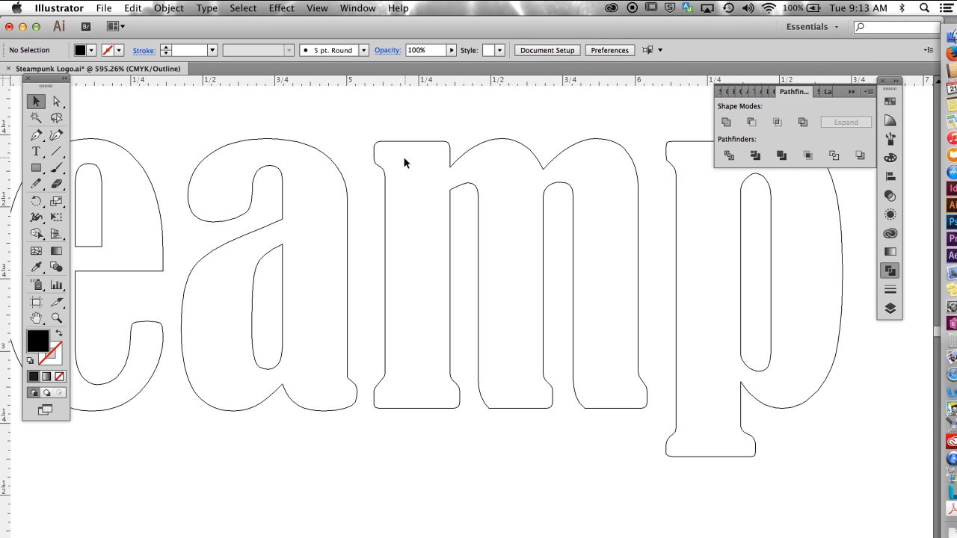
pyautogui.click(56, 100)
pyautogui.moveTo(375, 129); pyautogui.dragTo(420, 434)
pyautogui.press('Delete')
pyautogui.click(422, 139)
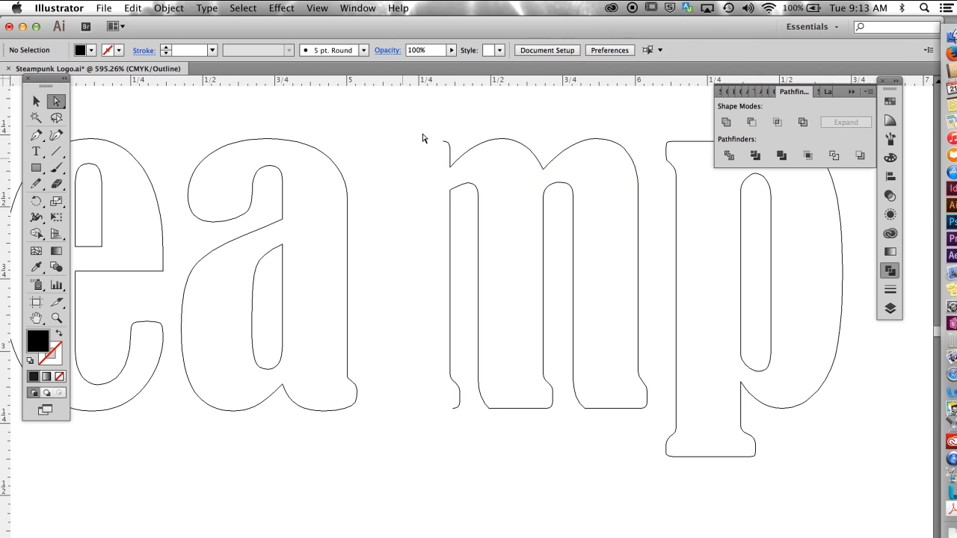
# Step: Delete the leftover inner edge and serif points of the m's left stem, leaving its first arch open
pyautogui.moveTo(450, 148)
pyautogui.mouseDown()
pyautogui.moveTo(439, 147)
pyautogui.moveTo(451, 154)
pyautogui.mouseUp()
pyautogui.press('Delete')
pyautogui.click(423, 217)
pyautogui.moveTo(427, 232); pyautogui.dragTo(451, 299)
pyautogui.press('Delete')
pyautogui.moveTo(432, 360); pyautogui.dragTo(465, 423)
pyautogui.press('Delete')
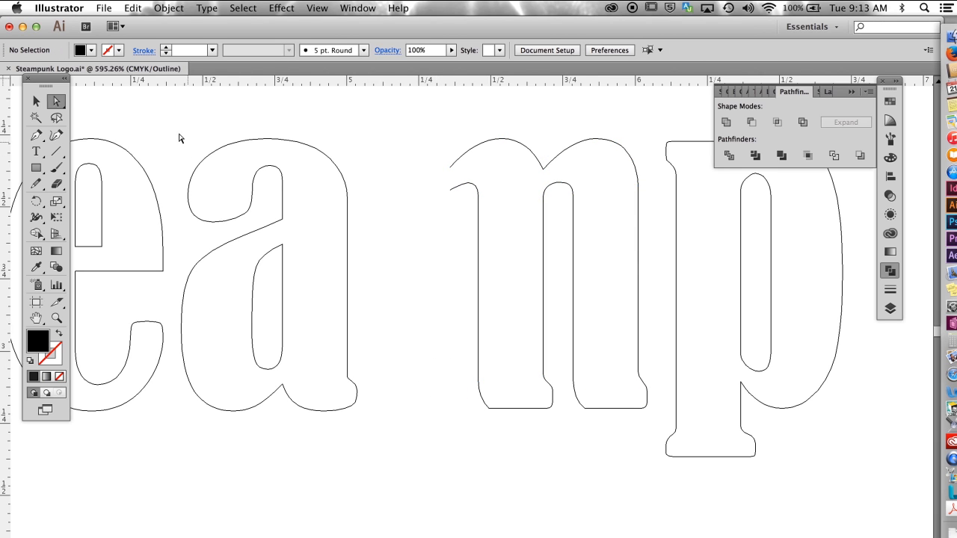
# Step: Move the trimmed m left so the open ends of its first arch overlap the a's right stem
pyautogui.click(36, 101)
pyautogui.moveTo(544, 210); pyautogui.dragTo(459, 220)
pyautogui.click(424, 500)
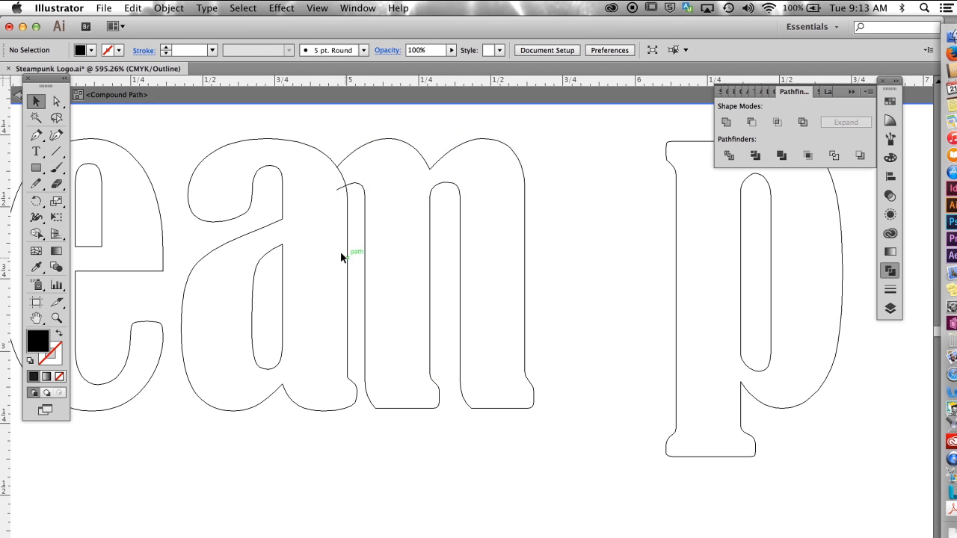
pyautogui.moveTo(365, 258); pyautogui.dragTo(371, 258)
# Step: Move the upper open anchor point of the m's first arch down and left, inside the a's outline
pyautogui.press('super+space')
pyautogui.moveTo(289, 117); pyautogui.dragTo(474, 381)
pyautogui.press('a')
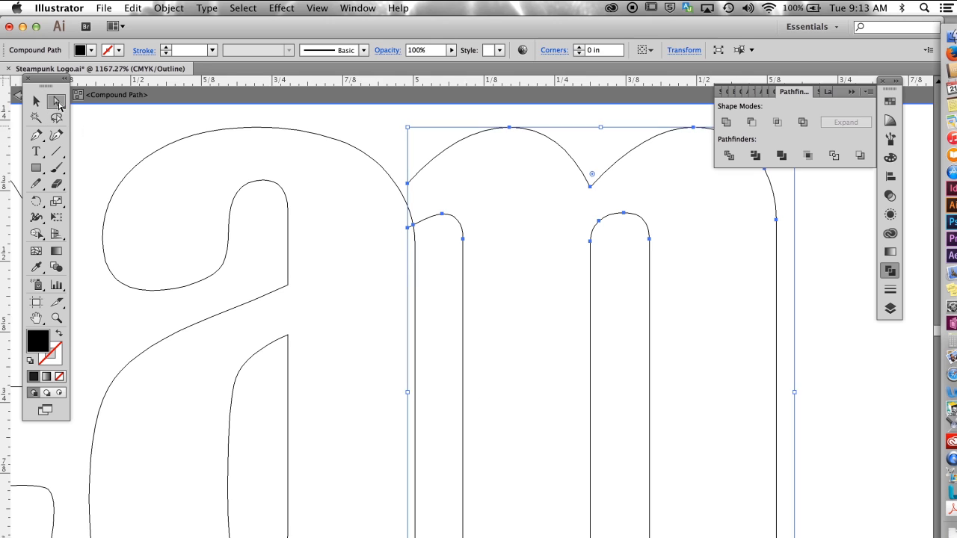
pyautogui.click(388, 153)
pyautogui.click(408, 182)
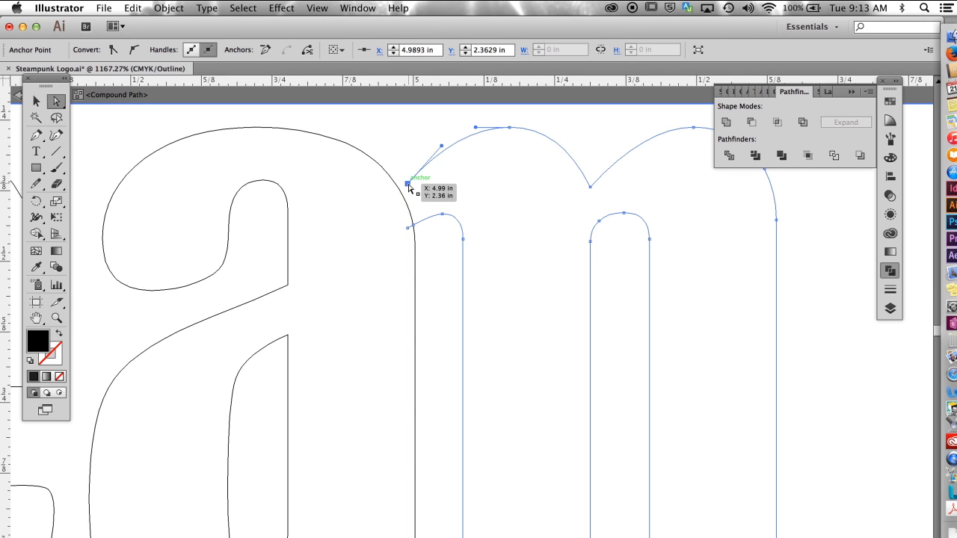
pyautogui.moveTo(404, 185); pyautogui.dragTo(397, 193)
# Step: Nudge the m slightly right to refine its overlap with the a's stem
pyautogui.scroll(-5, 541, 356)
pyautogui.hscroll(3, 541, 356)
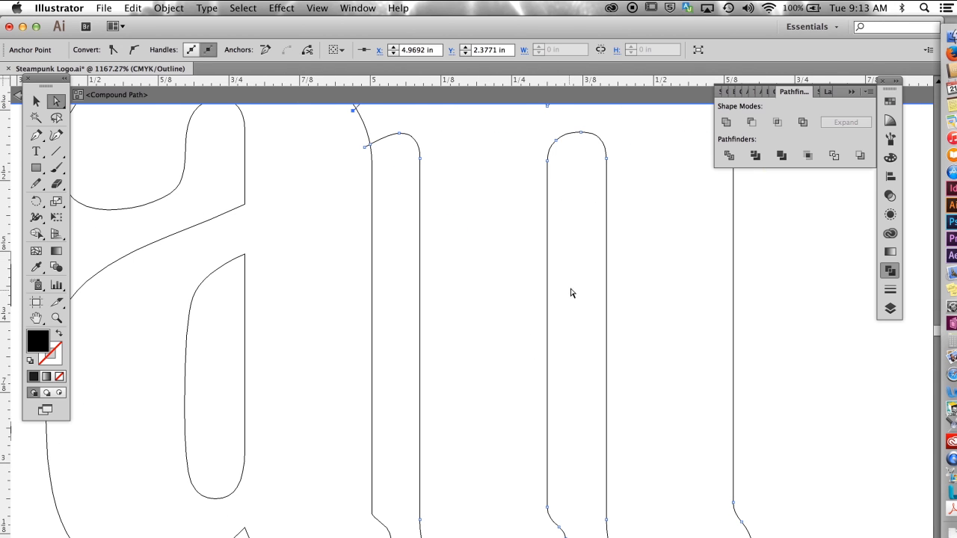
pyautogui.press('v')
pyautogui.moveTo(420, 245); pyautogui.dragTo(425, 245)
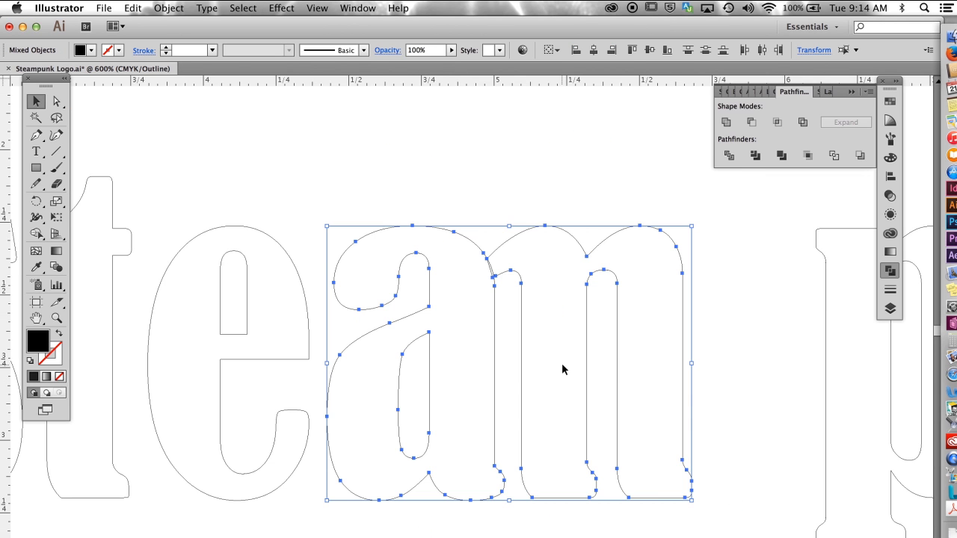
pyautogui.hotkey('ctrl', 'y')
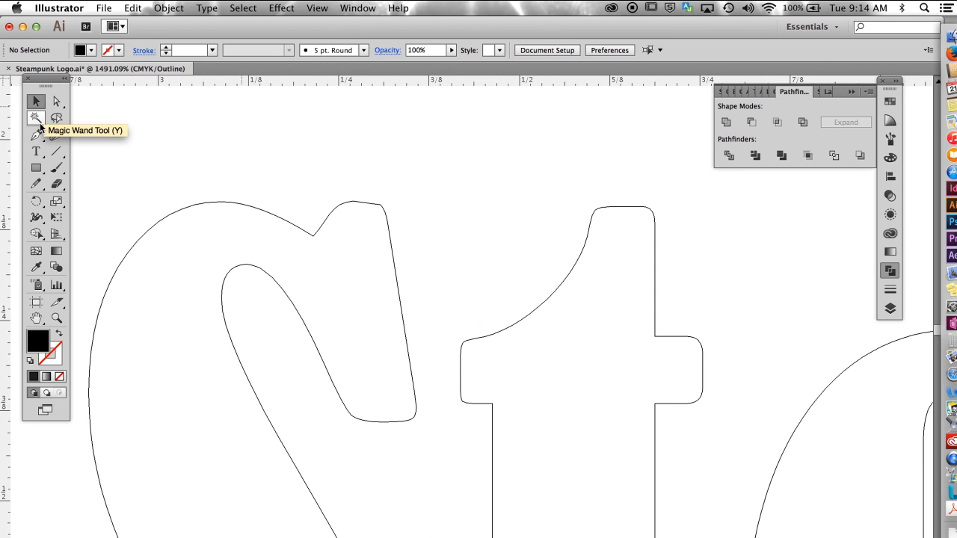
# Step: Draw a closed Pen tool shape with curved upper and lower edges bridging the S's upper serif and the t's left crossbar
pyautogui.click(35, 134)
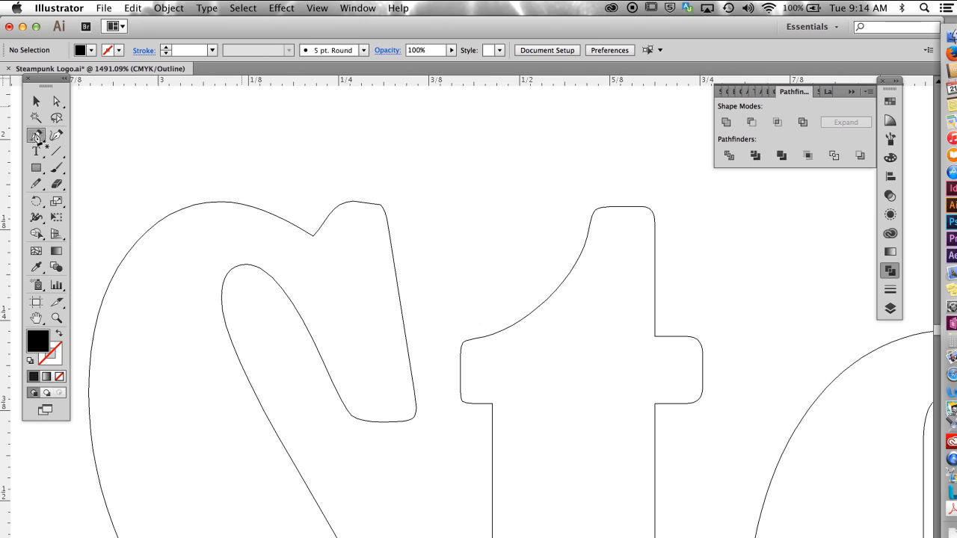
pyautogui.click(391, 242)
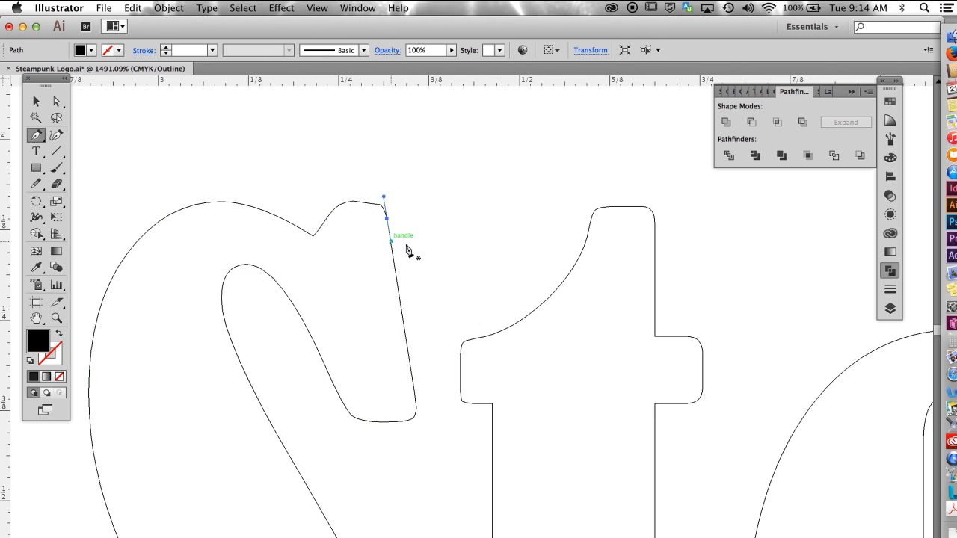
pyautogui.moveTo(524, 318); pyautogui.dragTo(651, 240)
pyautogui.click(607, 375)
pyautogui.click(584, 447)
pyautogui.moveTo(505, 393); pyautogui.dragTo(486, 410)
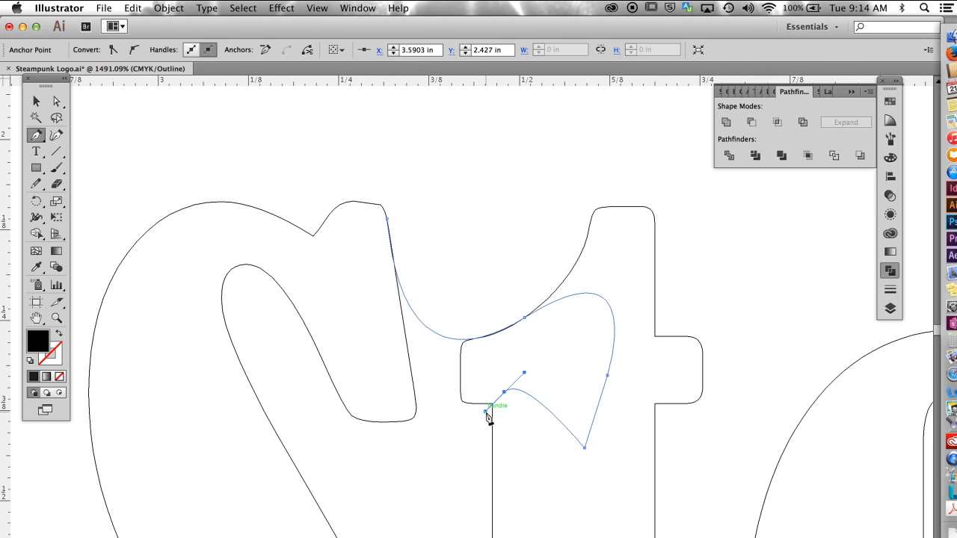
pyautogui.moveTo(339, 394); pyautogui.dragTo(275, 274)
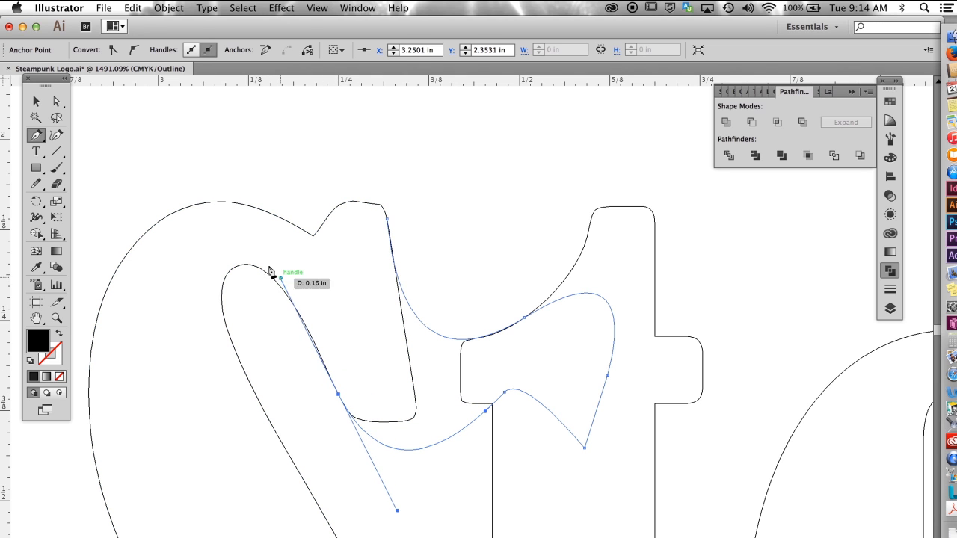
pyautogui.moveTo(369, 222); pyautogui.dragTo(387, 219)
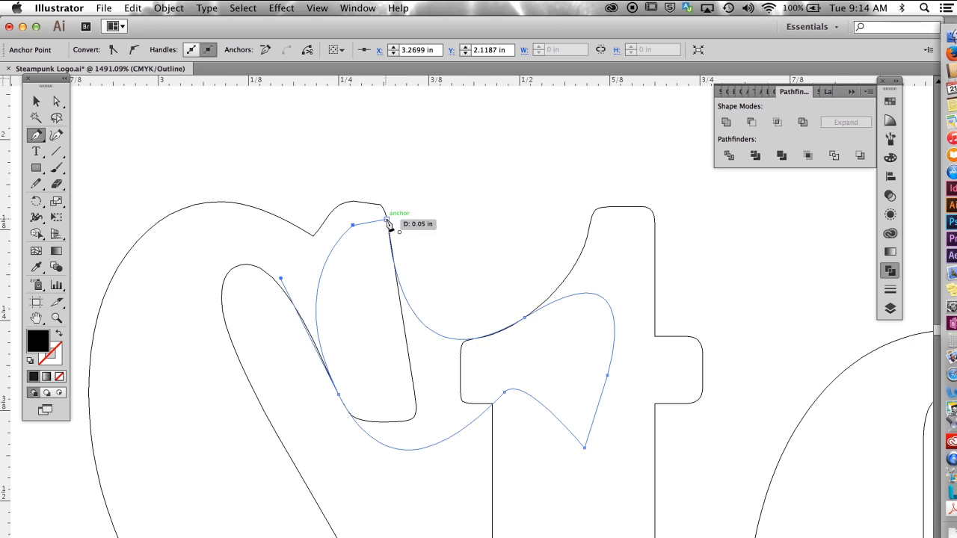
# Step: Unite the S, the curved connector shape and the t into a single shape
pyautogui.click(38, 102)
pyautogui.click(305, 166)
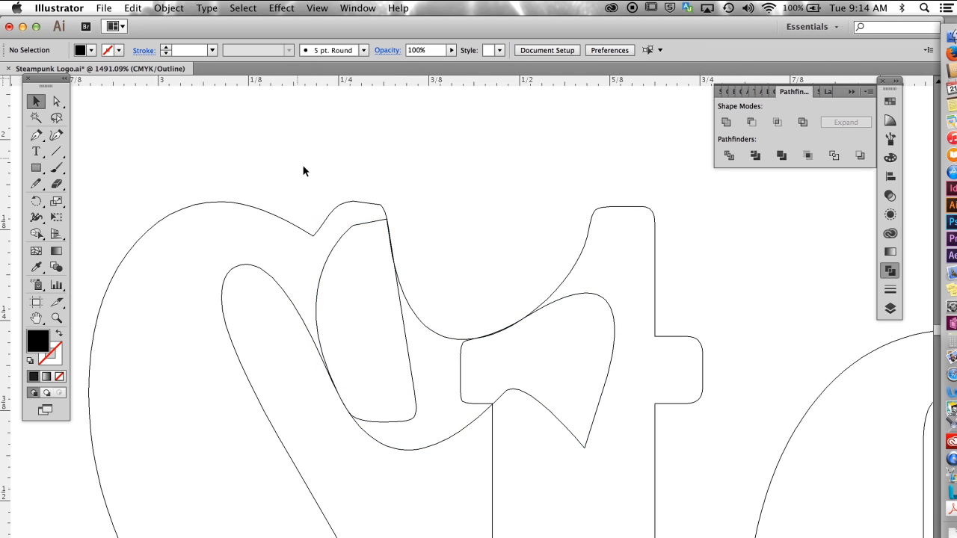
pyautogui.moveTo(293, 142); pyautogui.dragTo(564, 477)
pyautogui.click(726, 121)
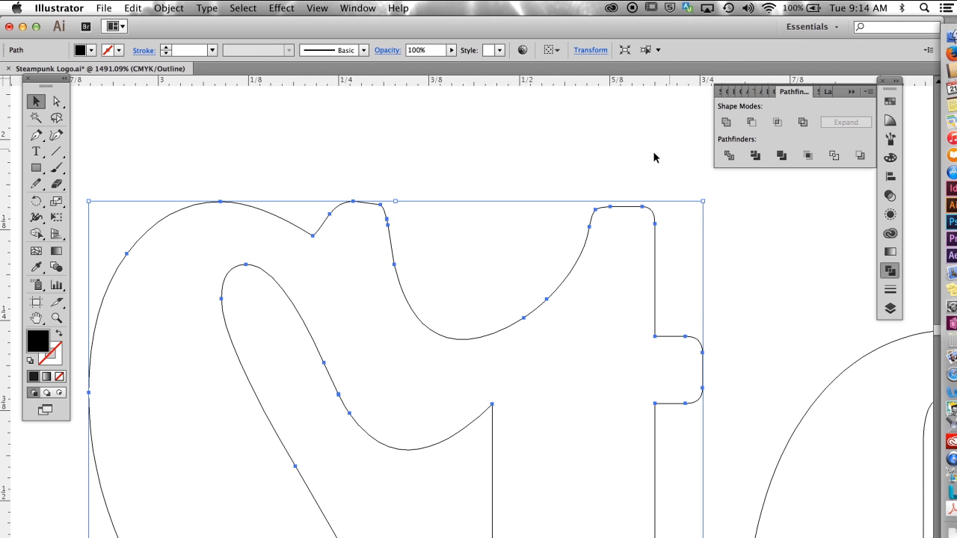
pyautogui.click(478, 139)
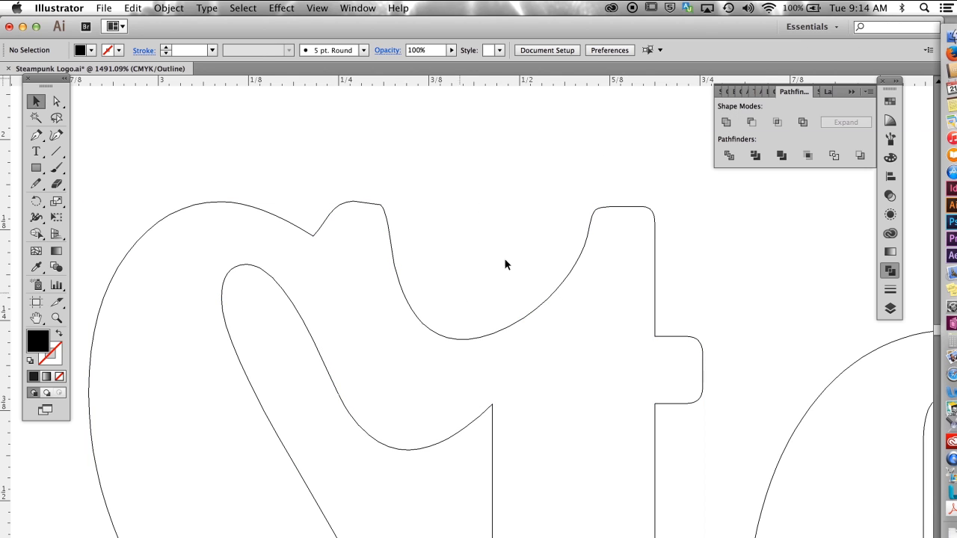
# Step: Delete the extra anchor point on the St connector's upper curve and extend the t-side handle to smooth the curve
pyautogui.click(56, 101)
pyautogui.moveTo(461, 249); pyautogui.dragTo(568, 381)
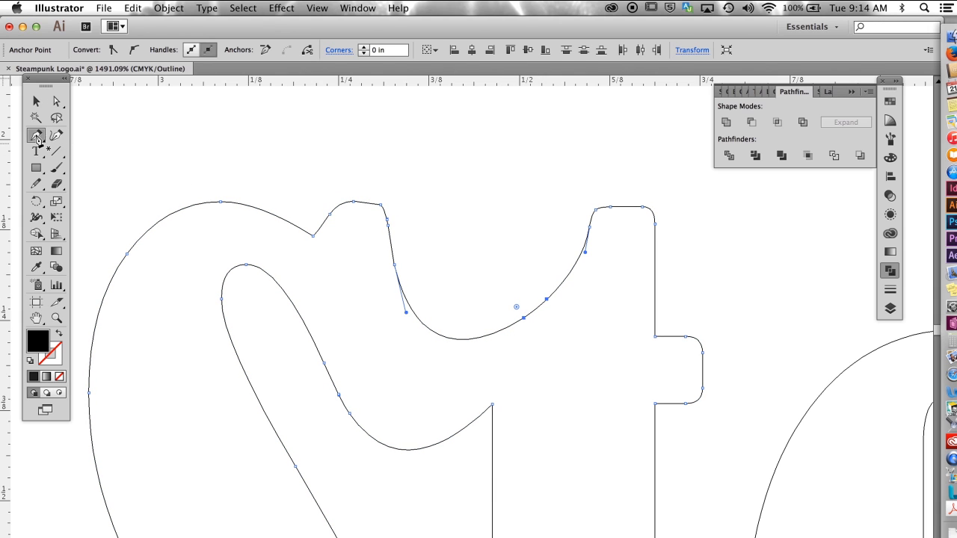
pyautogui.moveTo(35, 134); pyautogui.dragTo(80, 168)
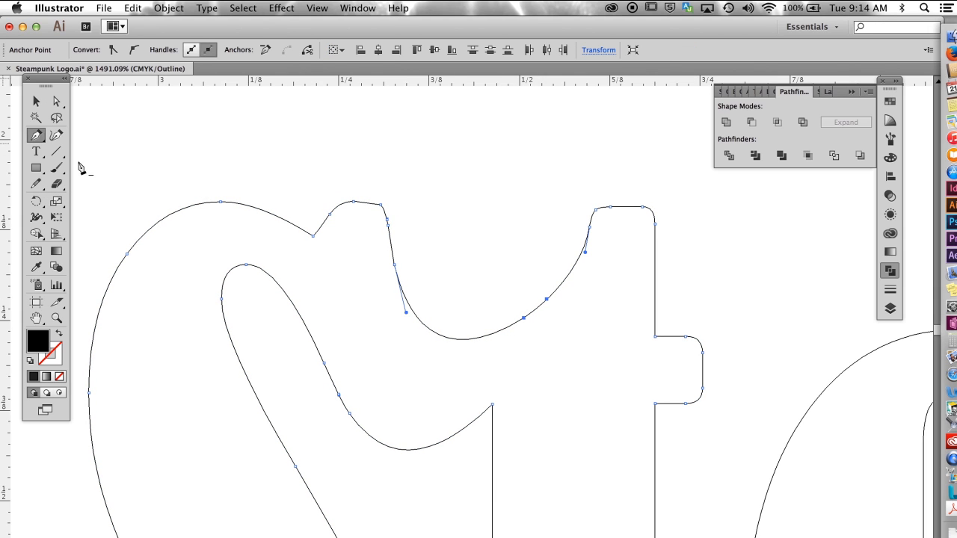
pyautogui.click(546, 299)
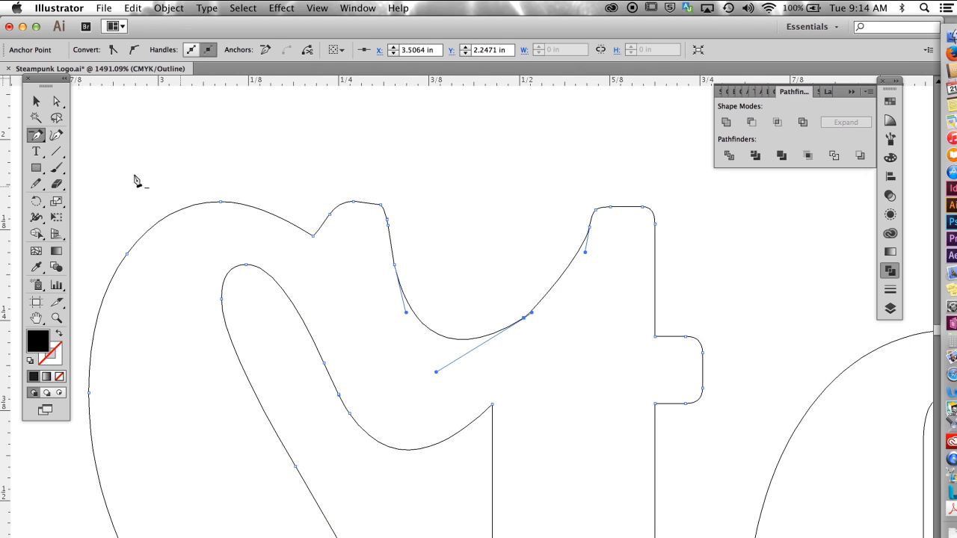
pyautogui.click(56, 101)
pyautogui.moveTo(585, 252); pyautogui.dragTo(513, 259)
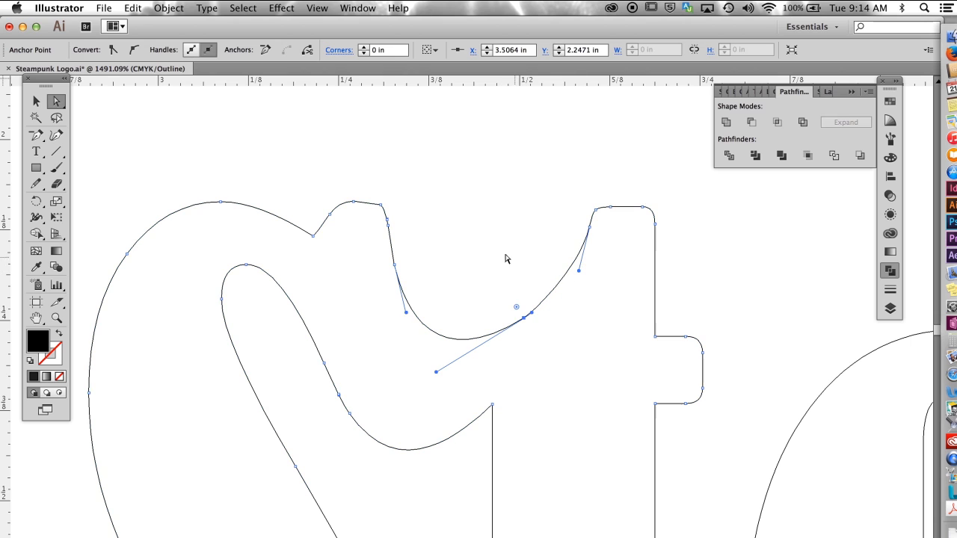
pyautogui.click(446, 368)
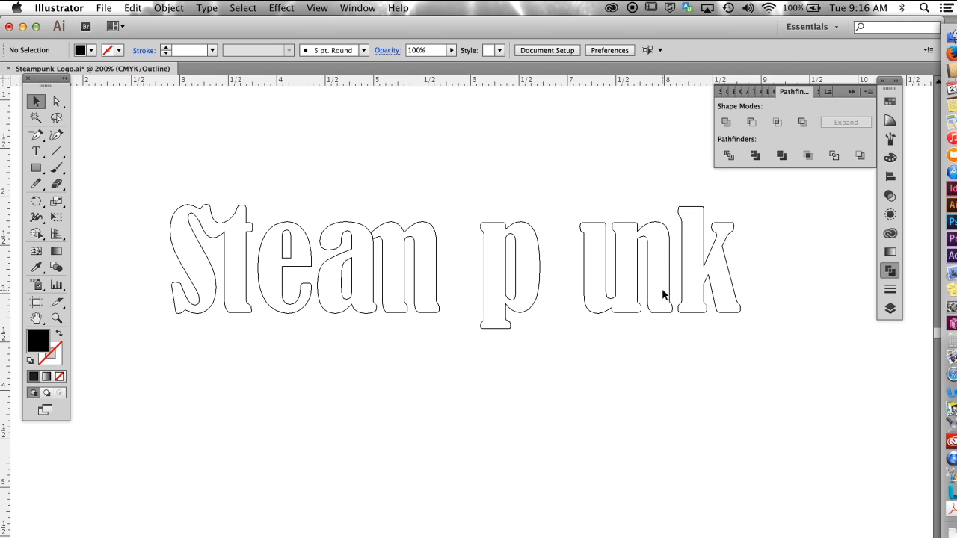
# Step: Delete the facing foot serif points of the n and k, and join their open baseline ends
pyautogui.moveTo(660, 280); pyautogui.dragTo(707, 348)
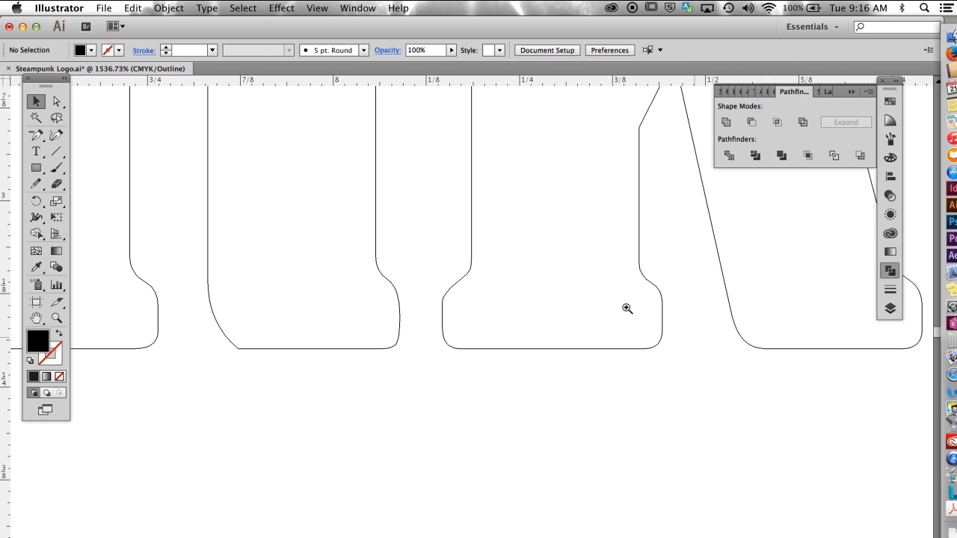
pyautogui.click(56, 101)
pyautogui.moveTo(298, 276); pyautogui.dragTo(387, 298)
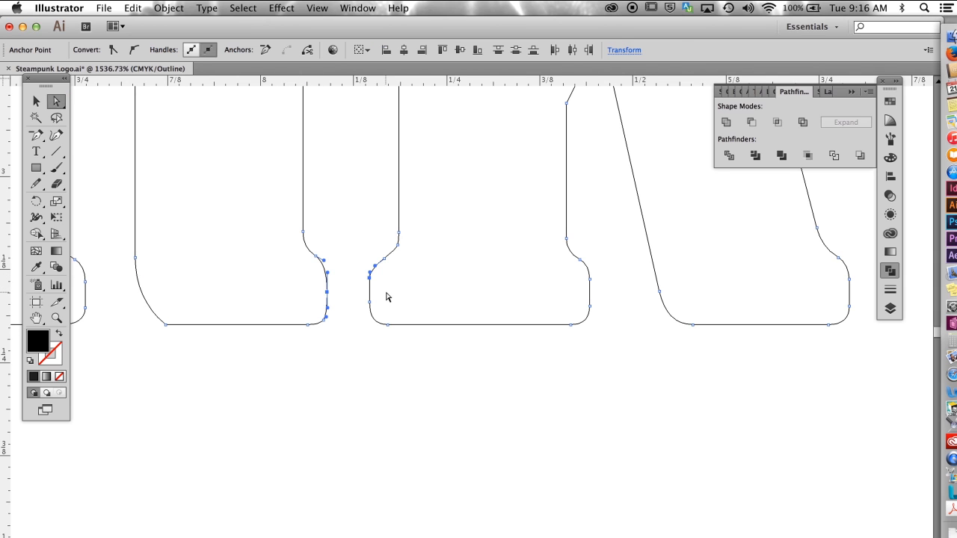
pyautogui.press('Delete')
pyautogui.click(330, 252)
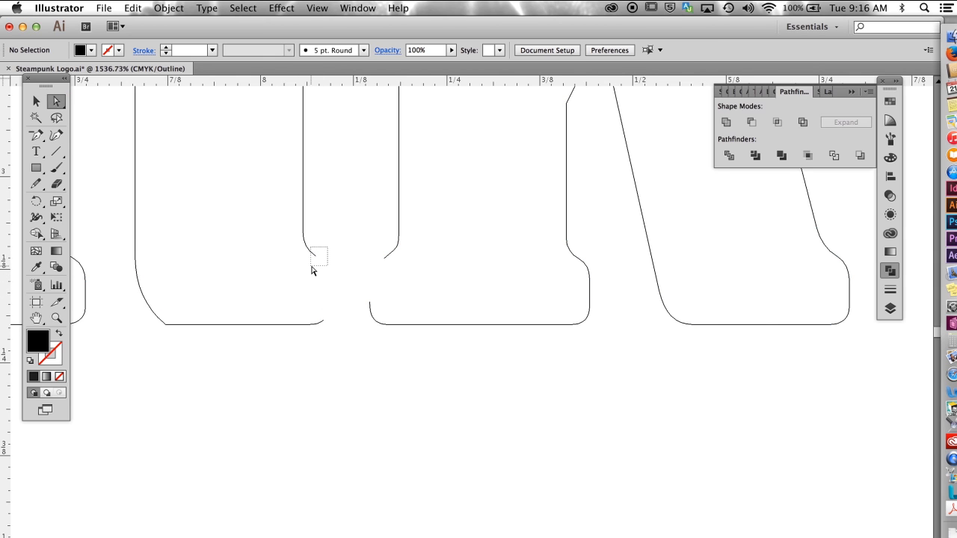
pyautogui.moveTo(312, 267); pyautogui.dragTo(379, 308)
pyautogui.press('Delete')
pyautogui.moveTo(296, 309); pyautogui.dragTo(402, 344)
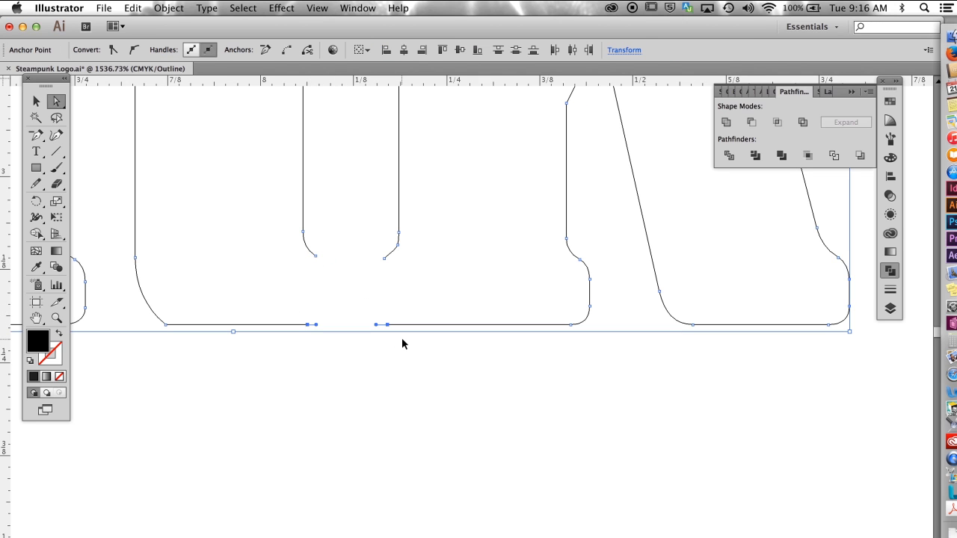
pyautogui.press('super+j')
# Step: Lower the two remaining open ends between the n and k stems and average them on both axes
pyautogui.moveTo(311, 245); pyautogui.dragTo(380, 278)
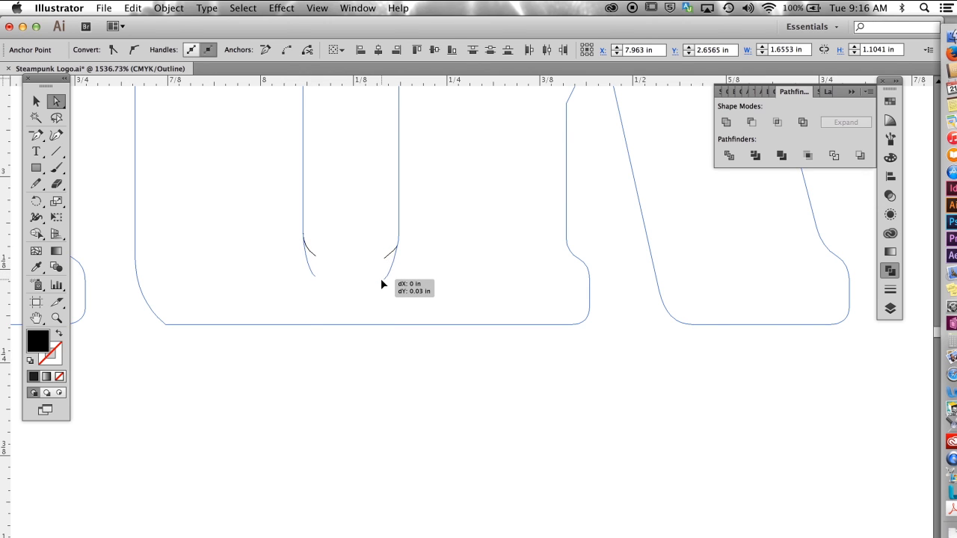
pyautogui.click(169, 8)
pyautogui.moveTo(180, 261)
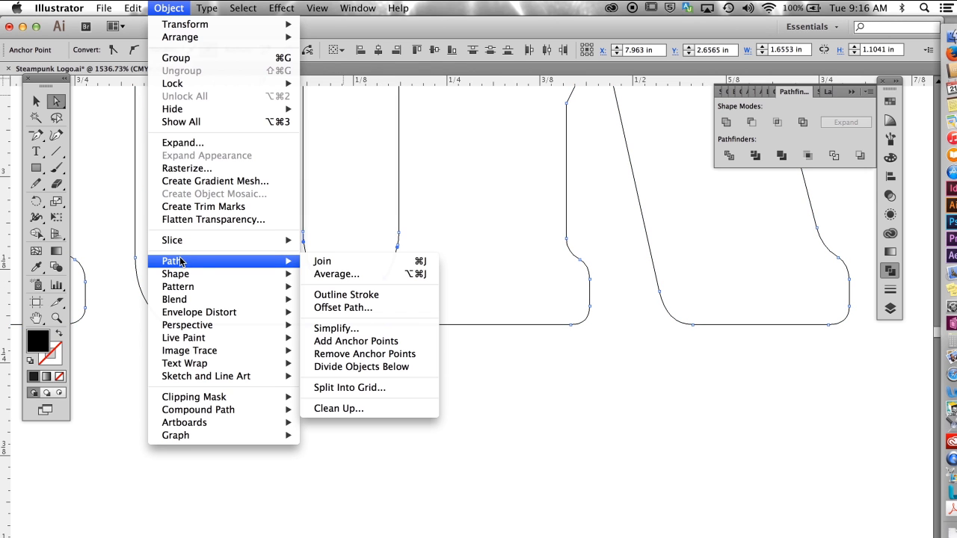
pyautogui.click(334, 274)
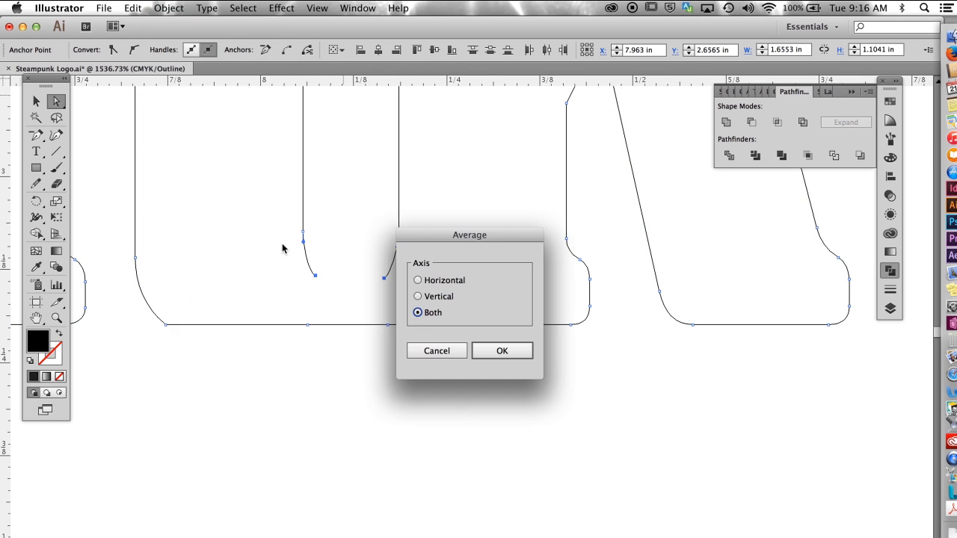
pyautogui.click(499, 349)
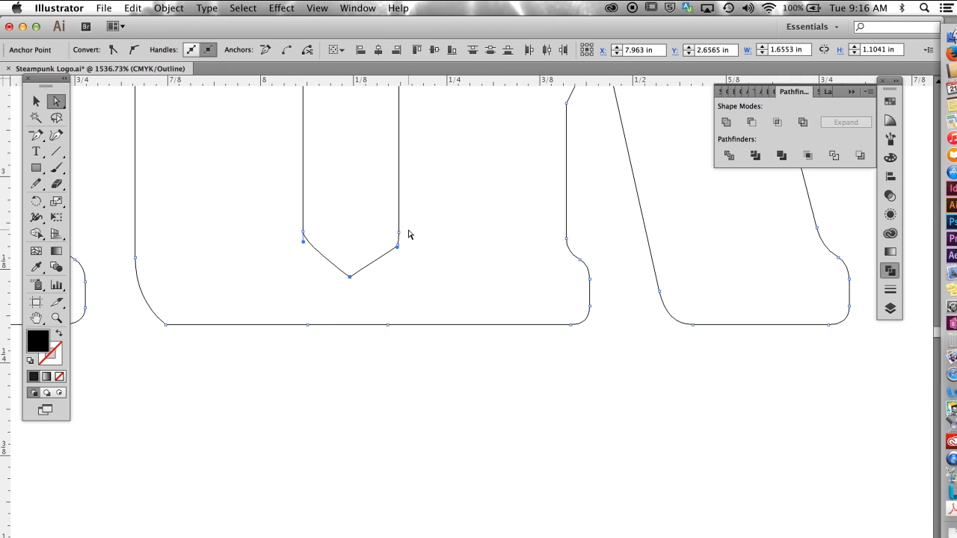
# Step: Adjust the direction handles at the bottom of the gap between n and k to curve both of its sides
pyautogui.moveTo(303, 244); pyautogui.dragTo(303, 261)
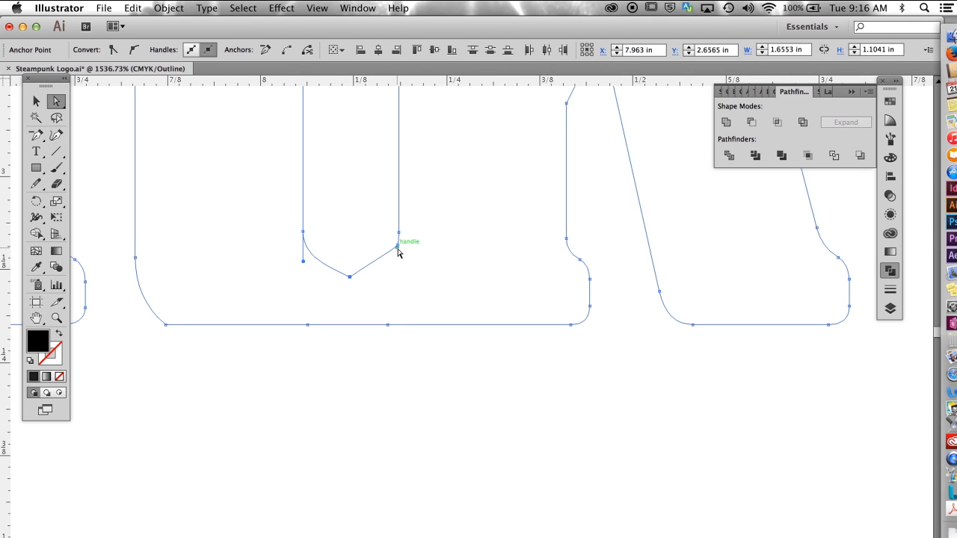
pyautogui.moveTo(397, 248); pyautogui.dragTo(332, 280)
pyautogui.click(350, 277)
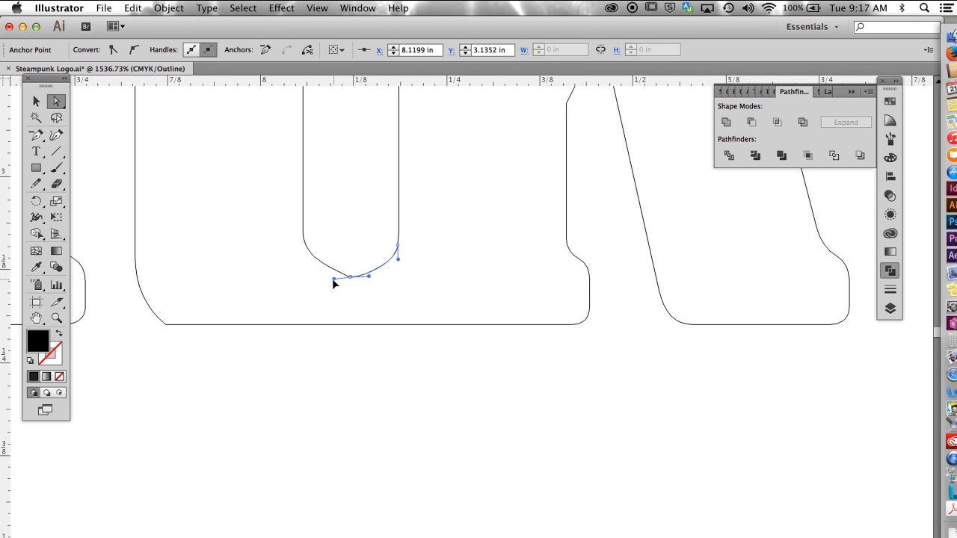
pyautogui.click(430, 219)
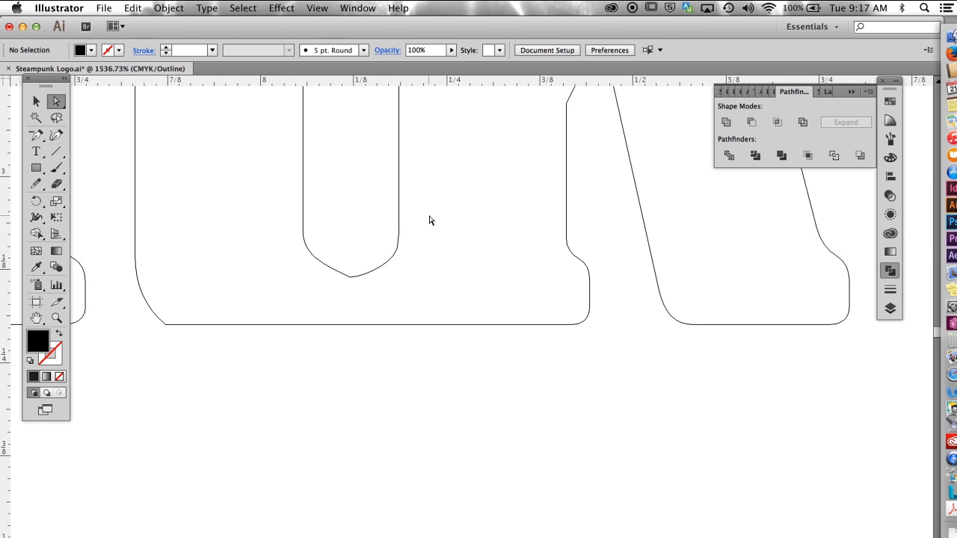
# Step: Convert the gap's bottom anchor to a smooth point with horizontal handles, and raise the anchor on the gap's left side
pyautogui.moveTo(367, 296); pyautogui.dragTo(368, 293)
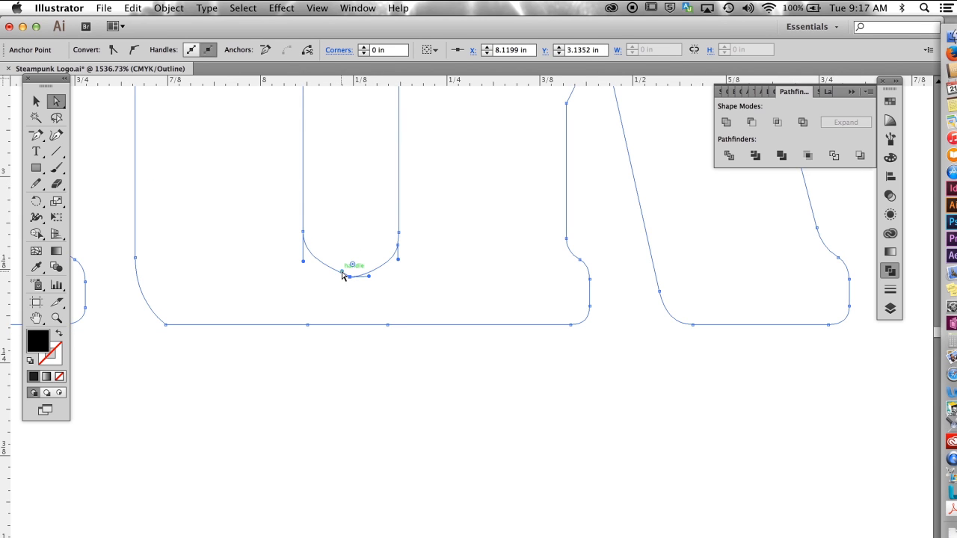
pyautogui.moveTo(36, 135); pyautogui.dragTo(65, 184)
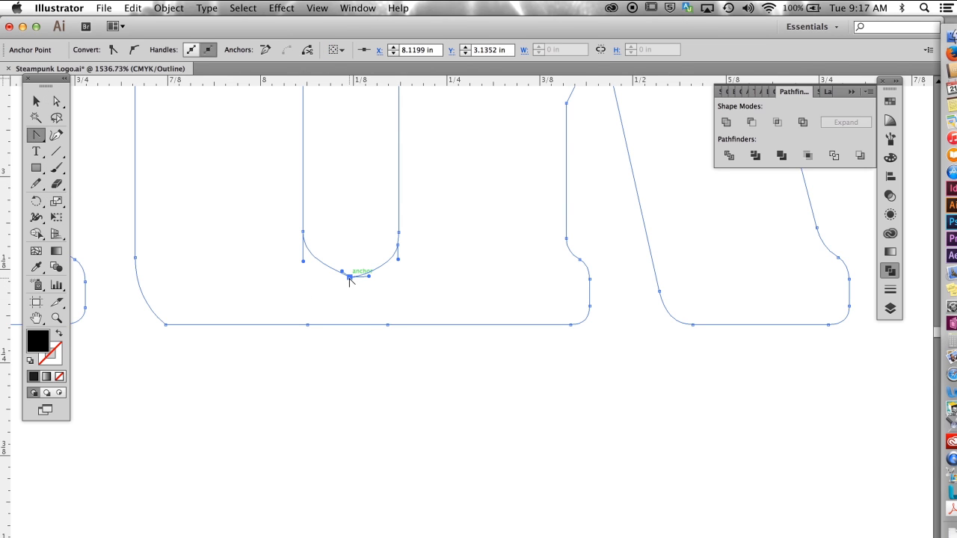
pyautogui.moveTo(350, 277); pyautogui.dragTo(372, 277)
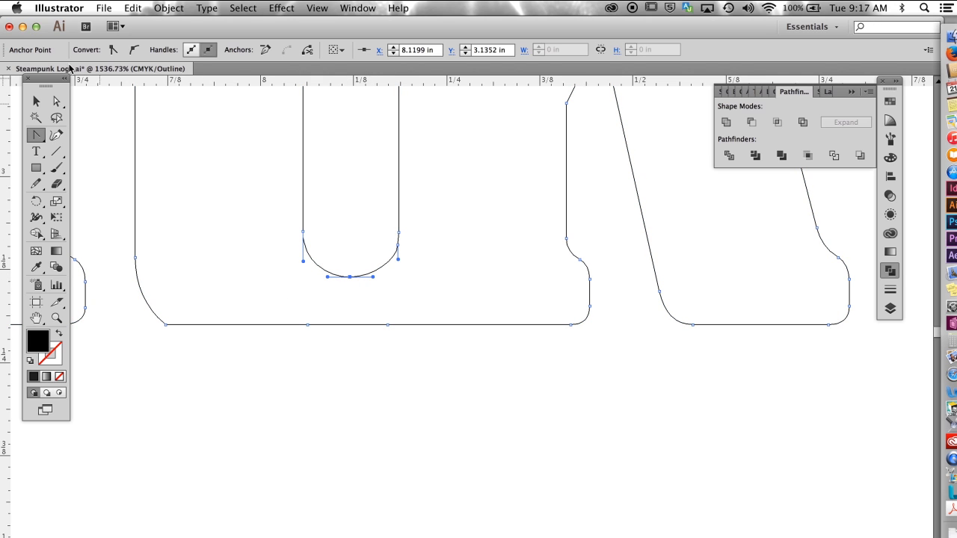
pyautogui.press('a')
pyautogui.moveTo(303, 228)
pyautogui.mouseDown()
pyautogui.moveTo(326, 253)
pyautogui.moveTo(303, 208)
pyautogui.mouseUp()
# Step: Delete the extra lower anchor on the gap's right side and lengthen the remaining anchor's handle downward to round the curve
pyautogui.moveTo(408, 256); pyautogui.dragTo(409, 254)
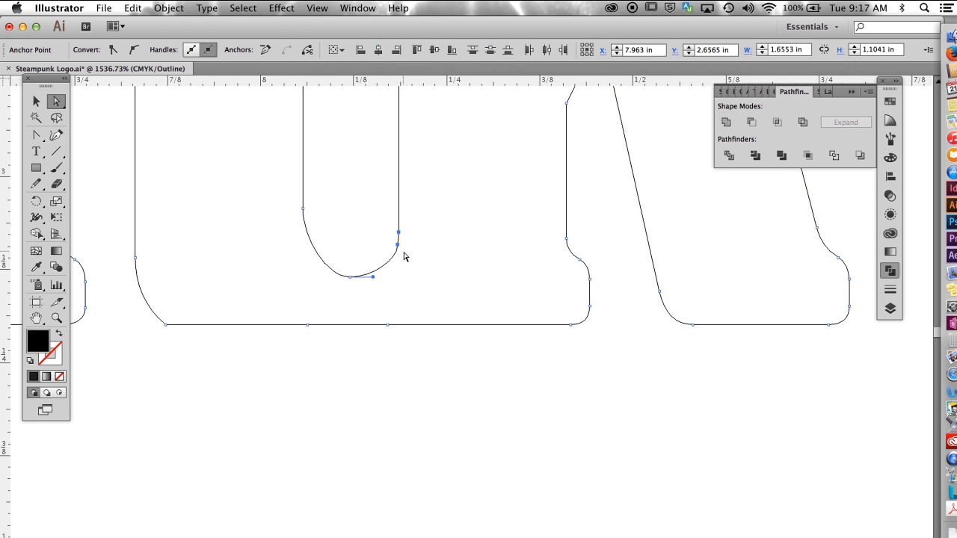
pyautogui.press('-')
pyautogui.click(397, 244)
pyautogui.press('a')
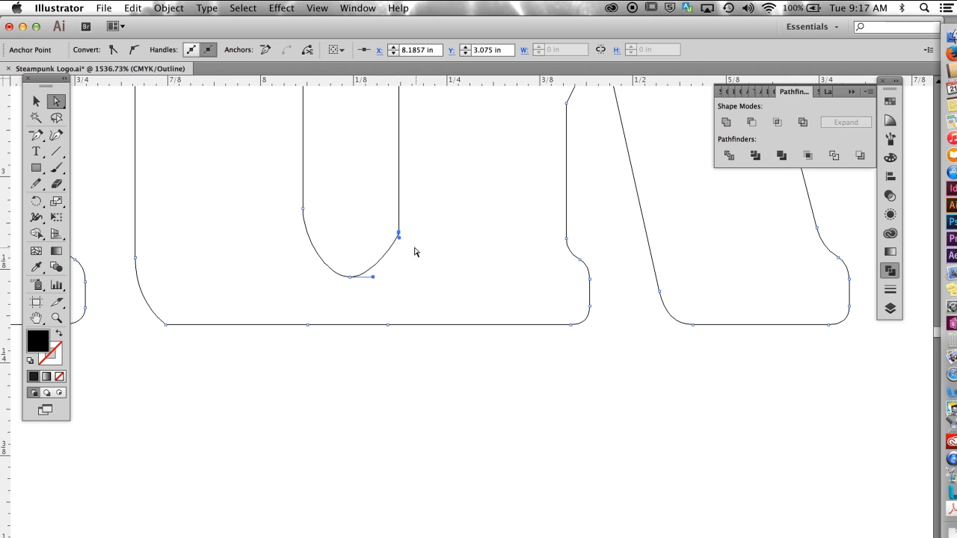
pyautogui.moveTo(399, 243); pyautogui.dragTo(400, 251)
pyautogui.press('super+shift+a')
# Step: Move the joined St shape right until it touches the left edge of the e
pyautogui.press('v')
pyautogui.press('super+0')
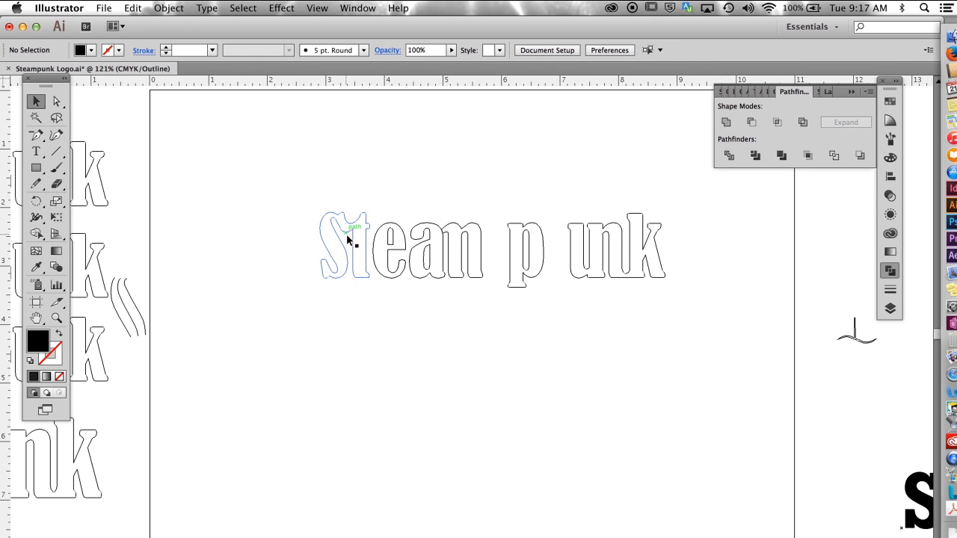
pyautogui.press('super+space')
pyautogui.moveTo(332, 196); pyautogui.dragTo(427, 321)
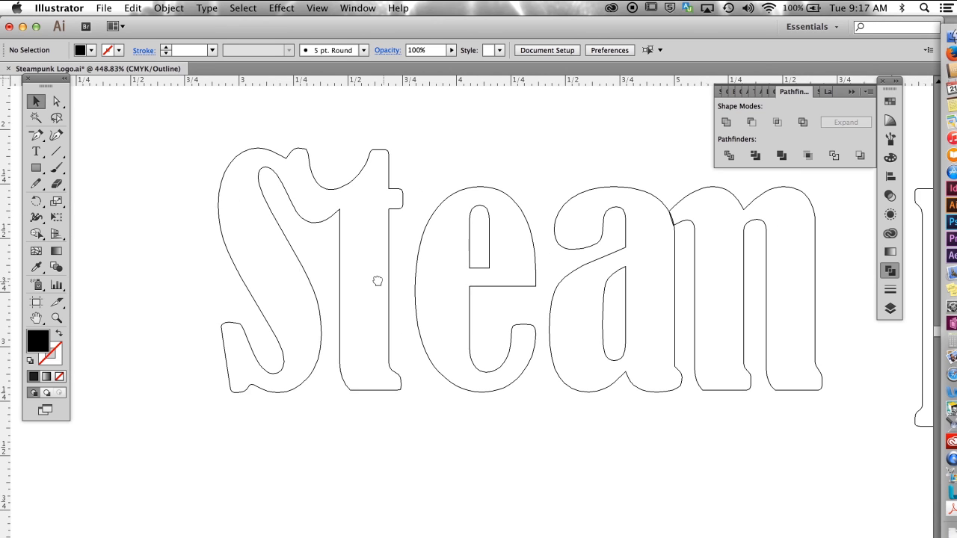
pyautogui.click(335, 267)
pyautogui.moveTo(335, 269); pyautogui.dragTo(347, 268)
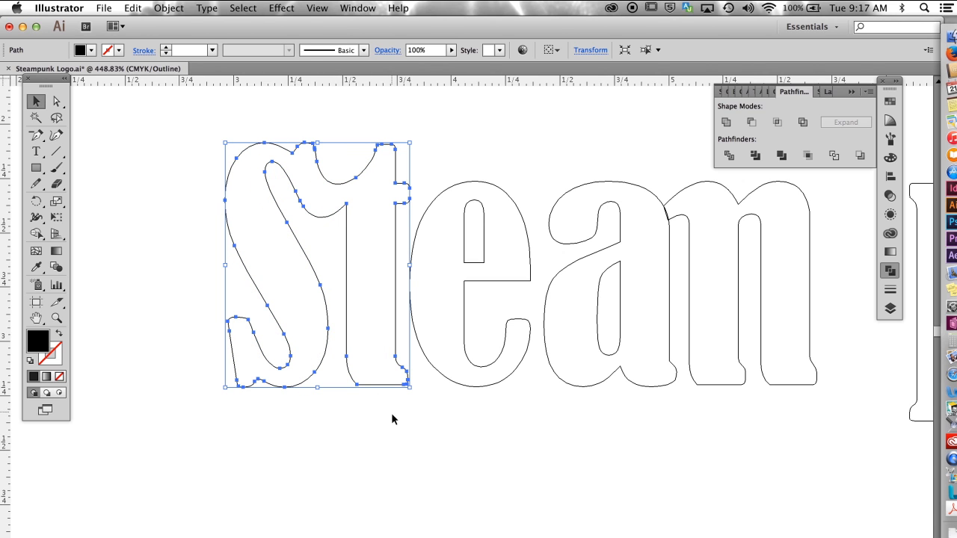
pyautogui.click(432, 135)
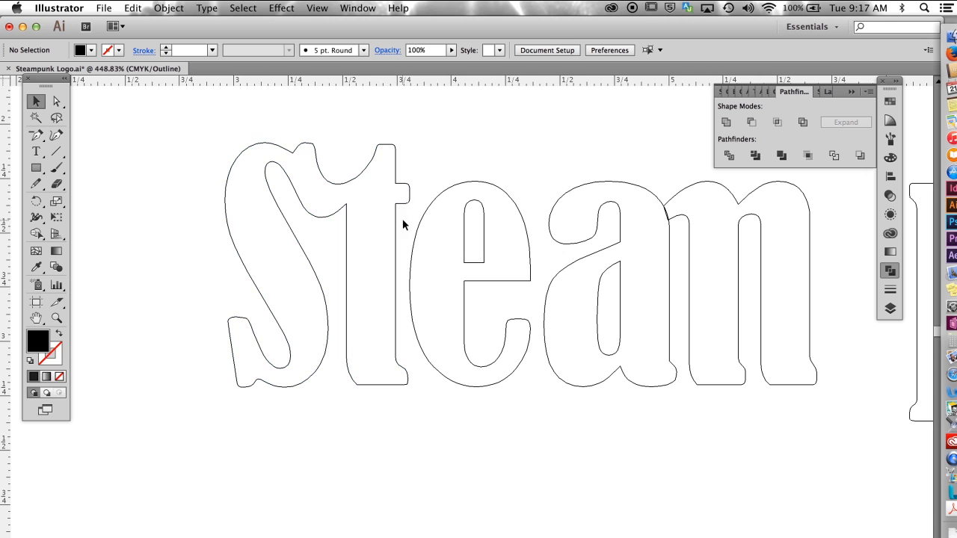
# Step: Move the p left so that it sits right beside the m
pyautogui.keyDown('alt'); pyautogui.keyDown('super'); pyautogui.click(608, 288); pyautogui.keyUp('super'); pyautogui.keyUp('alt')
pyautogui.keyDown('alt'); pyautogui.keyDown('super'); pyautogui.click(603, 289); pyautogui.keyUp('super'); pyautogui.keyUp('alt')
pyautogui.moveTo(572, 301); pyautogui.dragTo(639, 428)
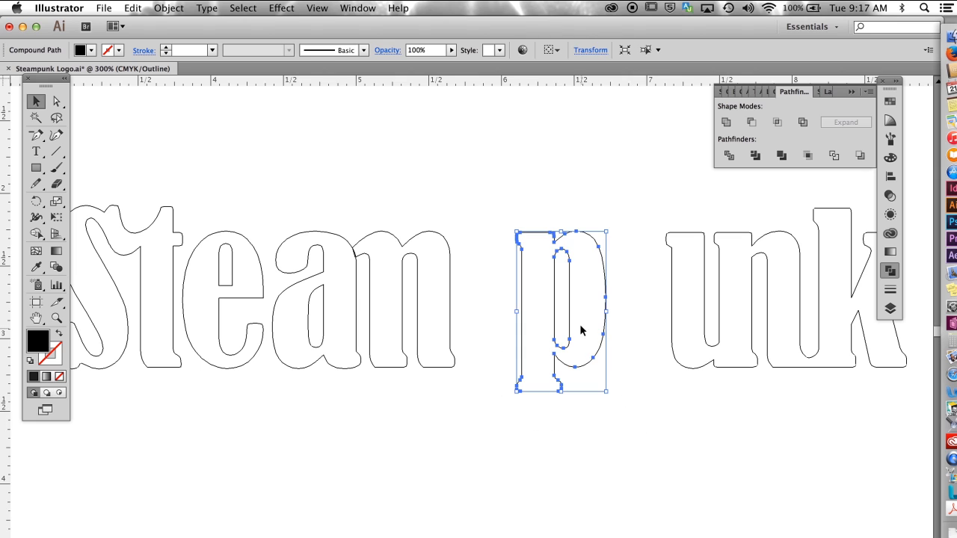
pyautogui.moveTo(563, 327); pyautogui.dragTo(506, 327)
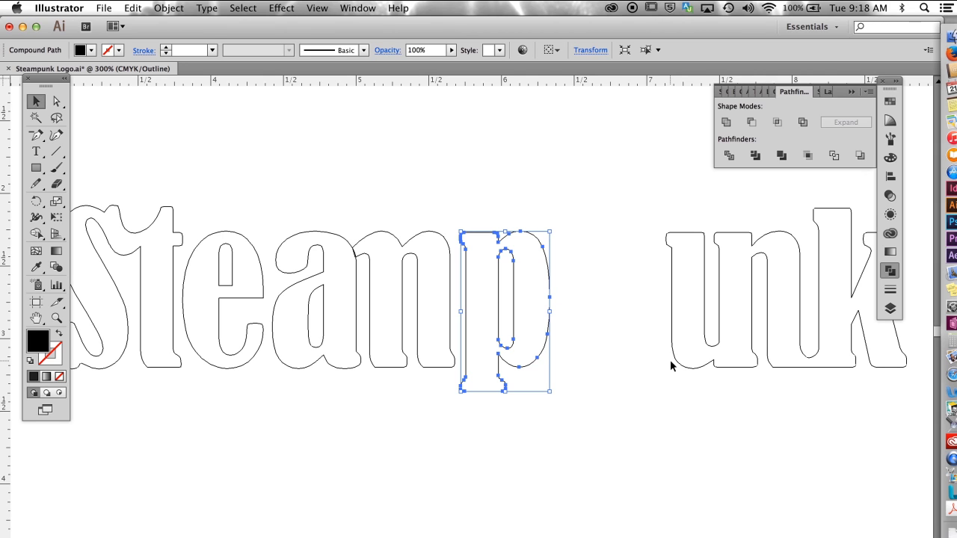
# Step: Move the joined unk shape left so that it sits right beside the p, and show the word in preview view
pyautogui.click(665, 432)
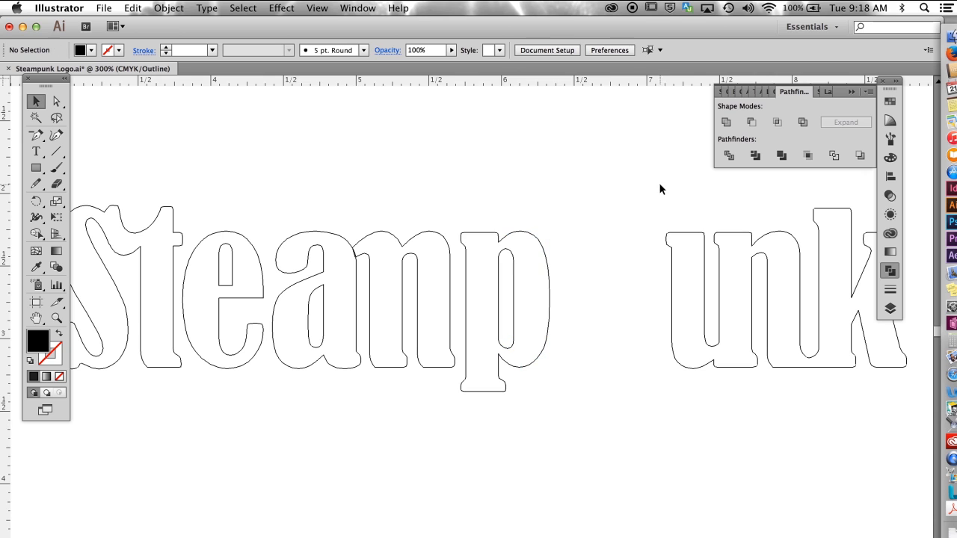
pyautogui.doubleClick(720, 273)
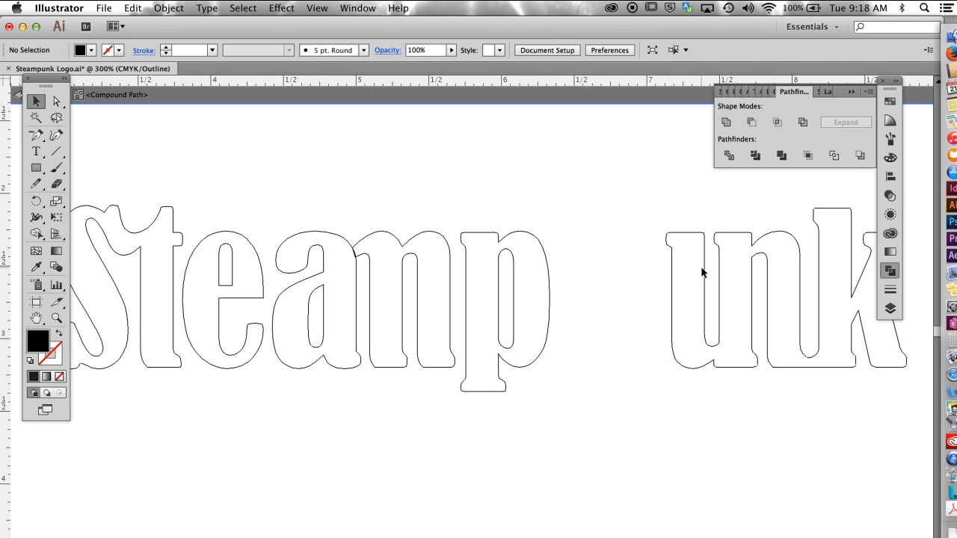
pyautogui.click(704, 266)
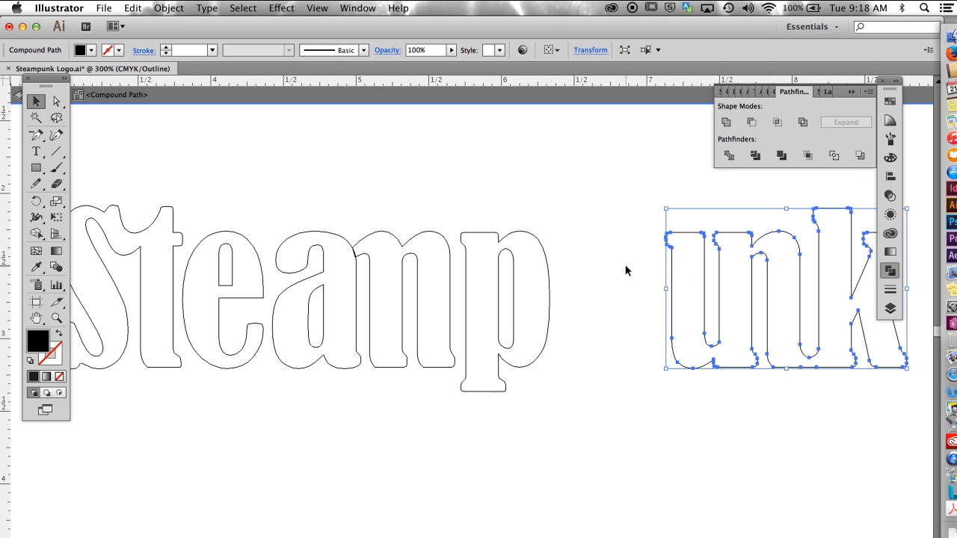
pyautogui.moveTo(702, 269); pyautogui.dragTo(596, 276)
pyautogui.press('super+minus')
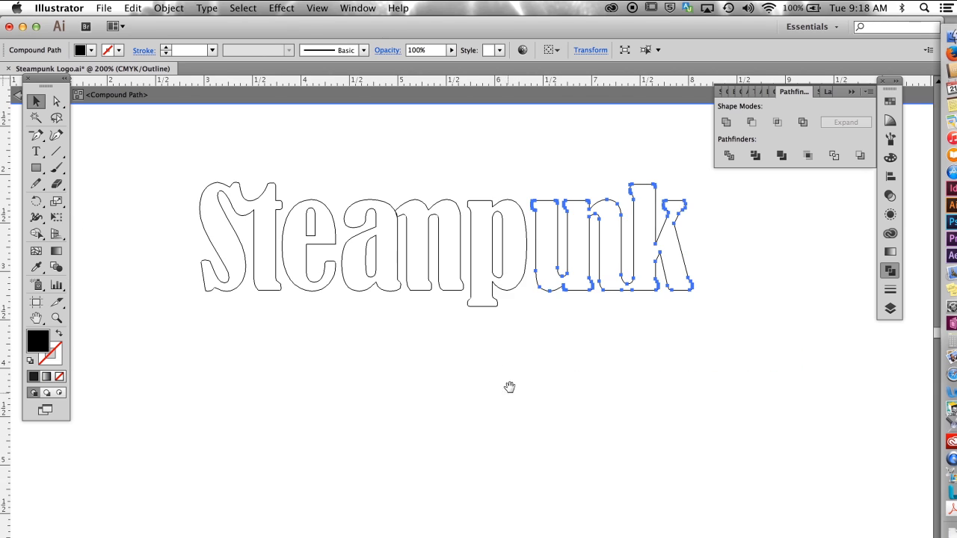
pyautogui.press('super+y')
pyautogui.click(532, 373)
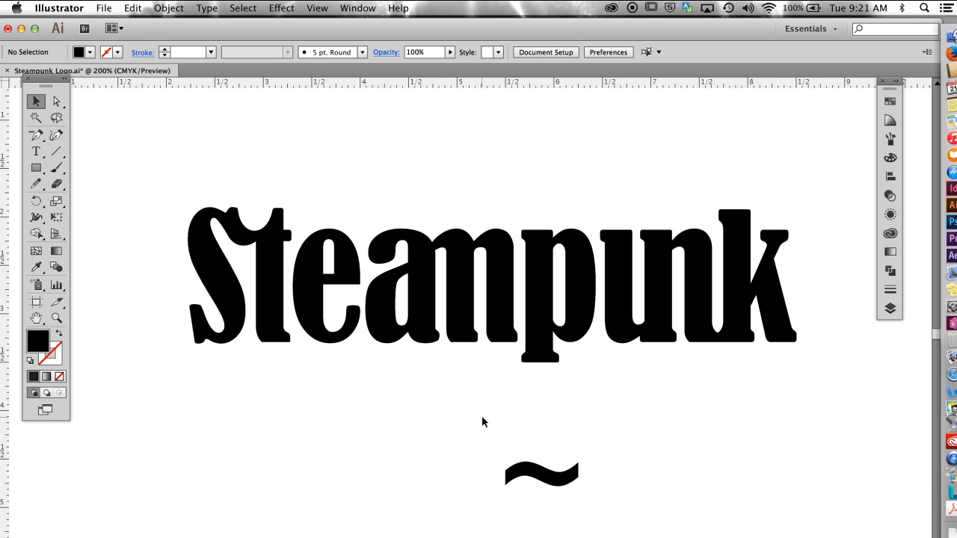
# Step: In outline view, move the tilde shape up so that it overlaps the serif at the base of the p's stem
pyautogui.press('super+y')
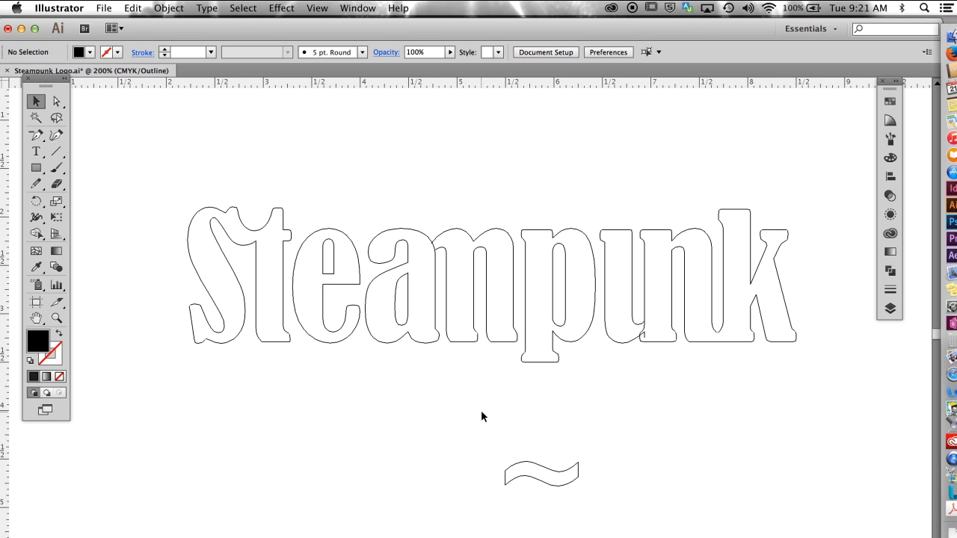
pyautogui.moveTo(538, 465); pyautogui.dragTo(536, 346)
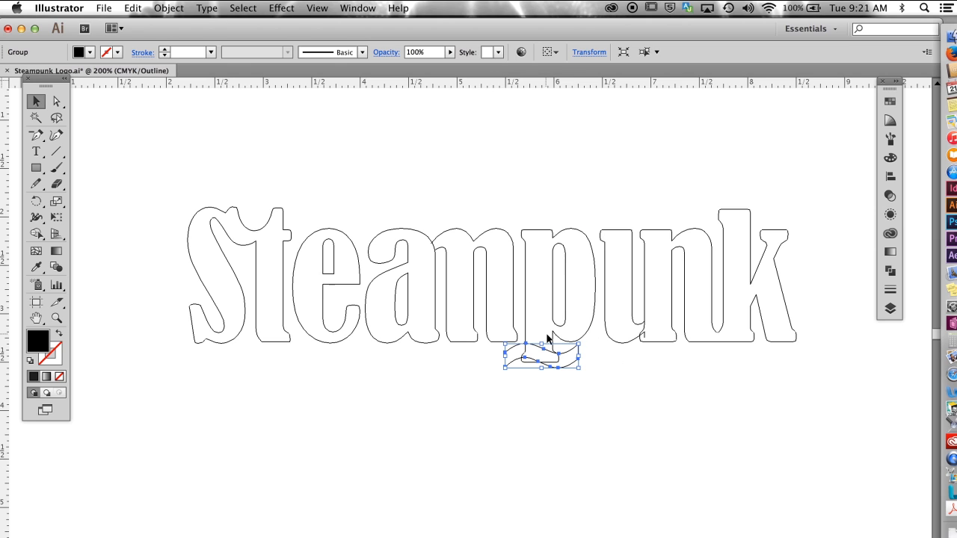
pyautogui.moveTo(514, 364); pyautogui.dragTo(508, 454)
pyautogui.click(54, 101)
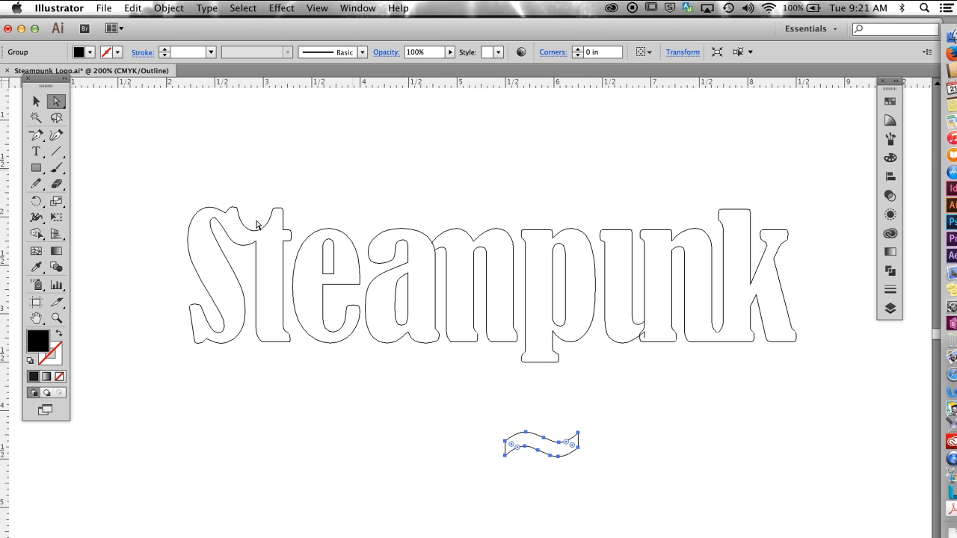
pyautogui.moveTo(515, 377); pyautogui.dragTo(555, 377)
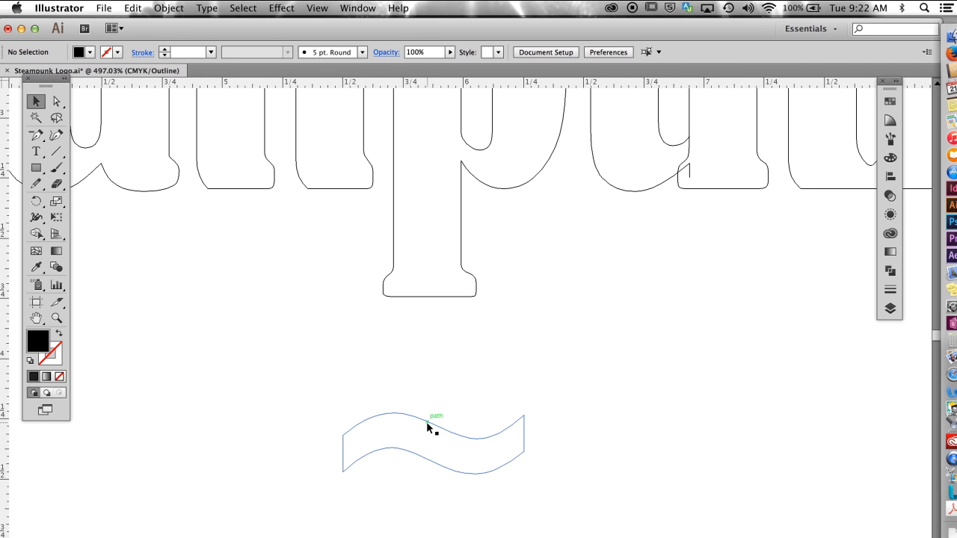
pyautogui.moveTo(428, 424); pyautogui.dragTo(420, 269)
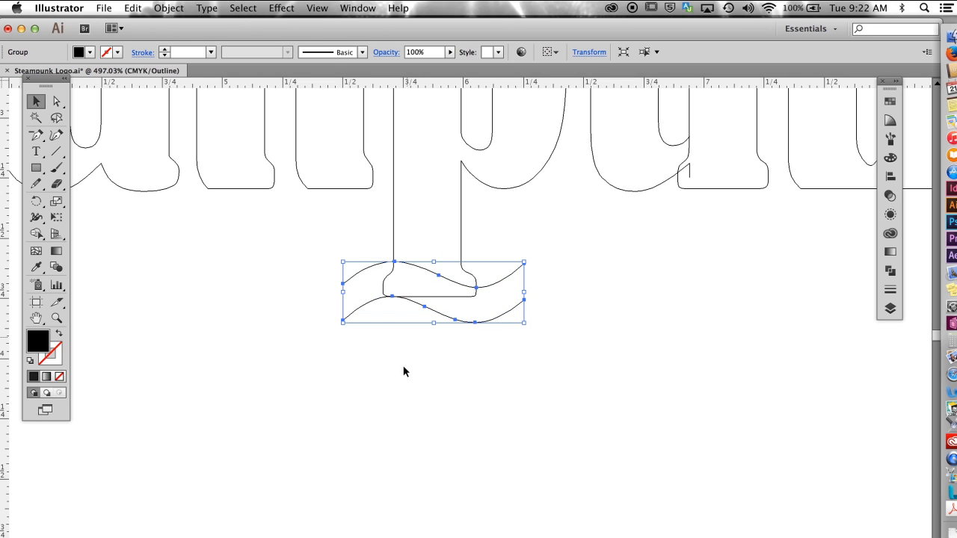
pyautogui.click(423, 380)
# Step: Move the upper anchors of the p's right foot serif down until they lie inside the tilde shape
pyautogui.moveTo(404, 210); pyautogui.dragTo(613, 440)
pyautogui.scroll(2, 419, 306)
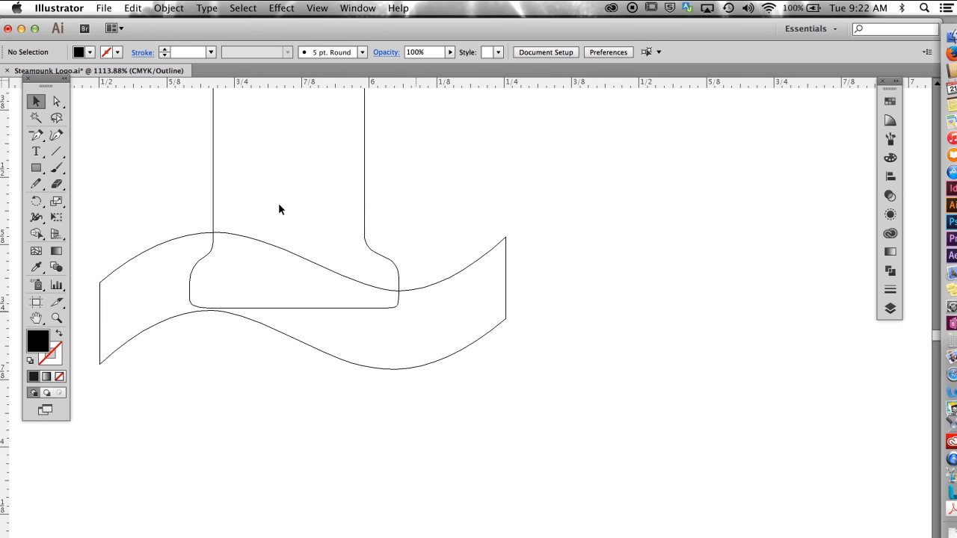
pyautogui.click(58, 102)
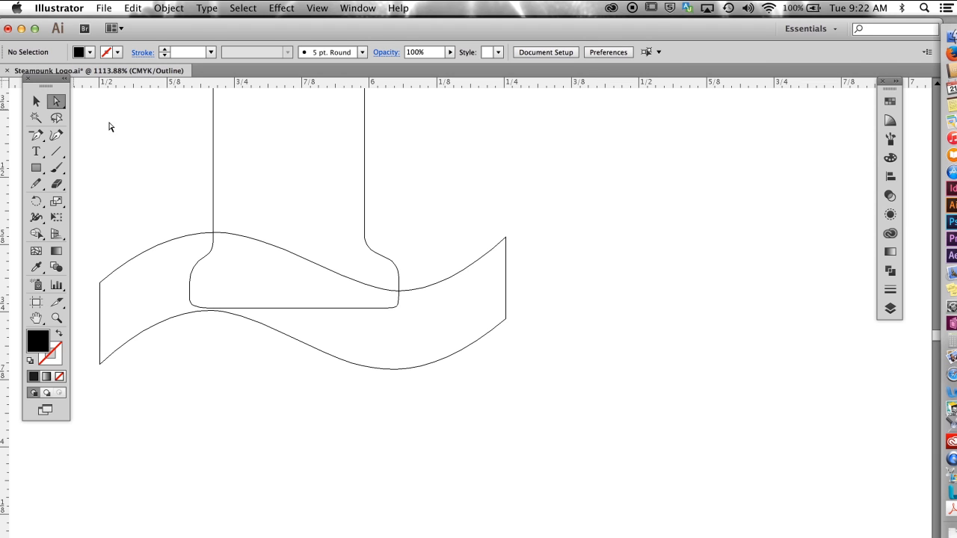
pyautogui.moveTo(357, 225); pyautogui.dragTo(414, 269)
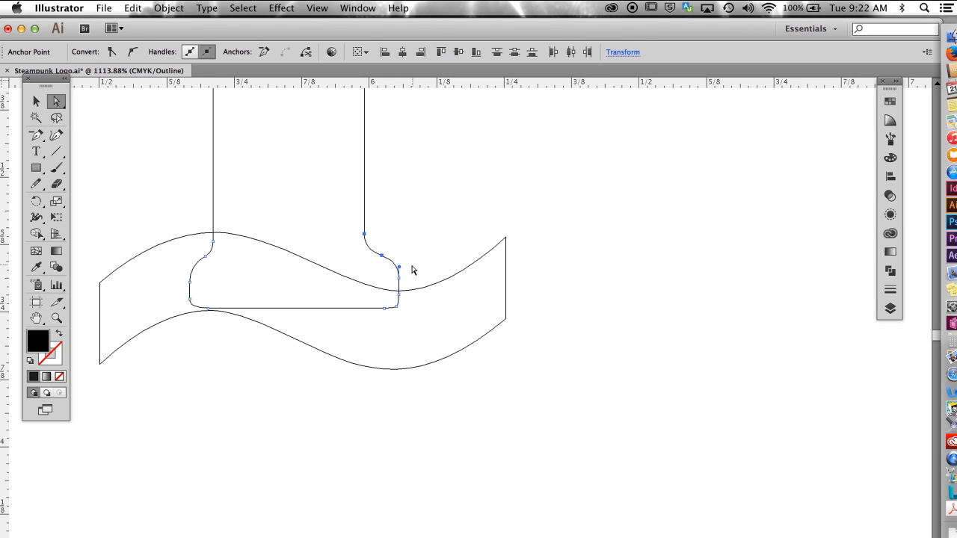
pyautogui.click(399, 278)
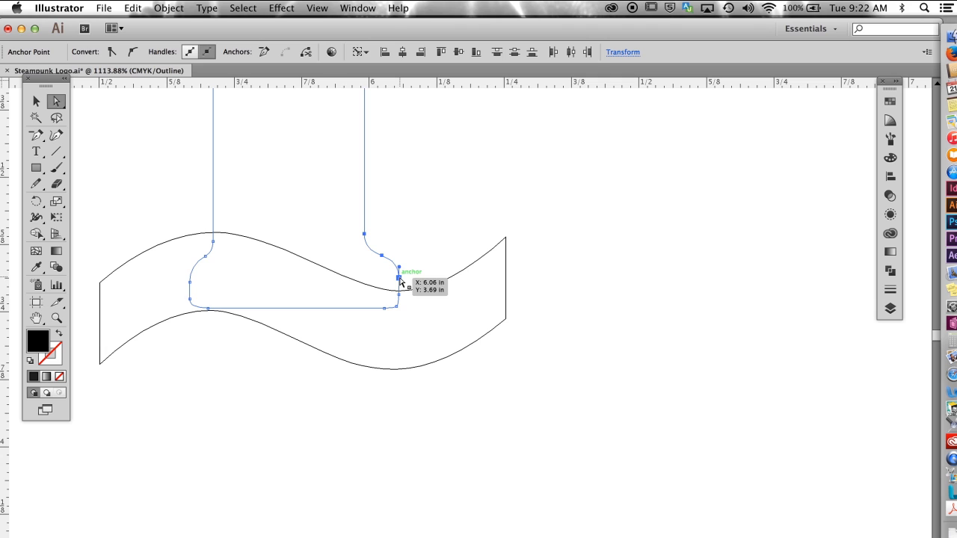
pyautogui.moveTo(398, 278); pyautogui.dragTo(400, 328)
pyautogui.click(410, 301)
pyautogui.moveTo(399, 279); pyautogui.dragTo(400, 305)
# Step: Unite the p and the overlapping tilde into one shape
pyautogui.press('v')
pyautogui.click(139, 154)
pyautogui.moveTo(139, 157); pyautogui.dragTo(410, 398)
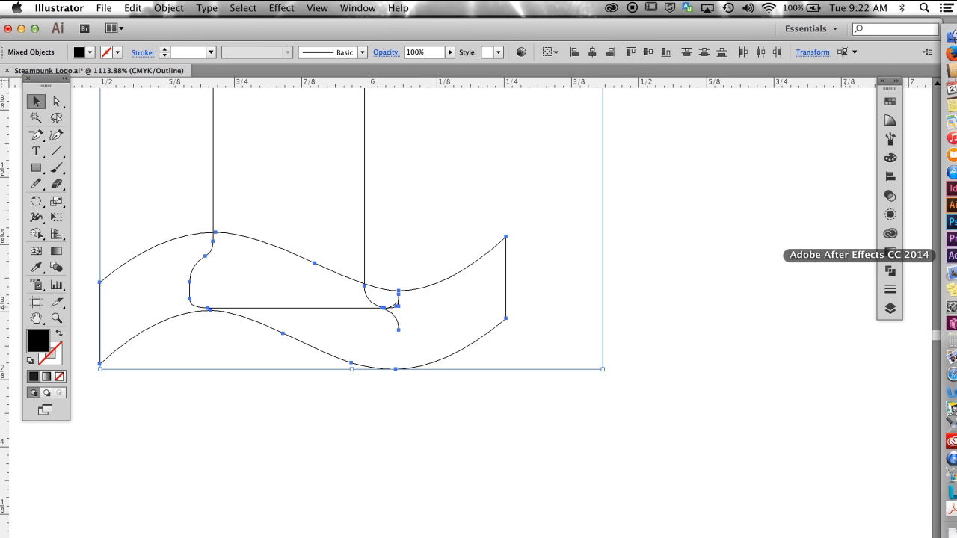
pyautogui.click(890, 271)
pyautogui.click(726, 122)
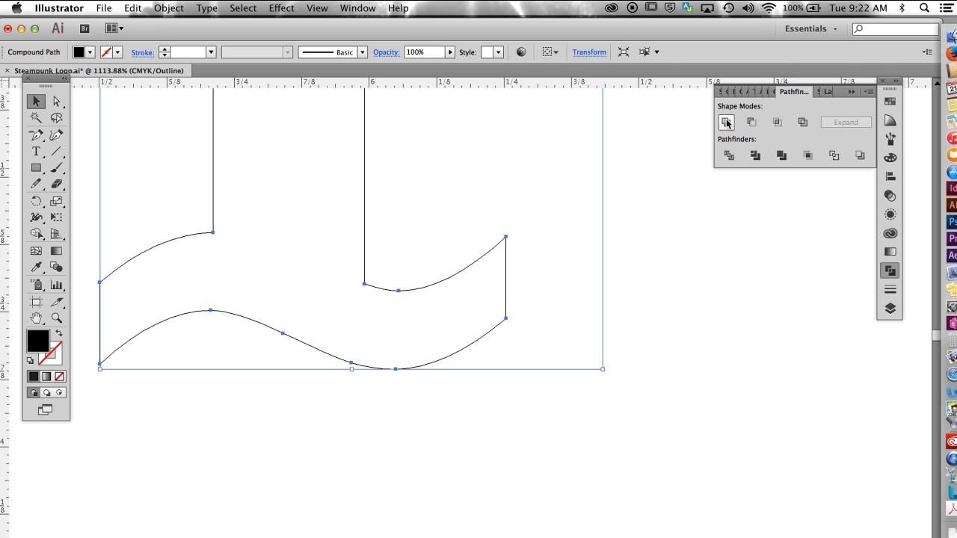
pyautogui.click(376, 418)
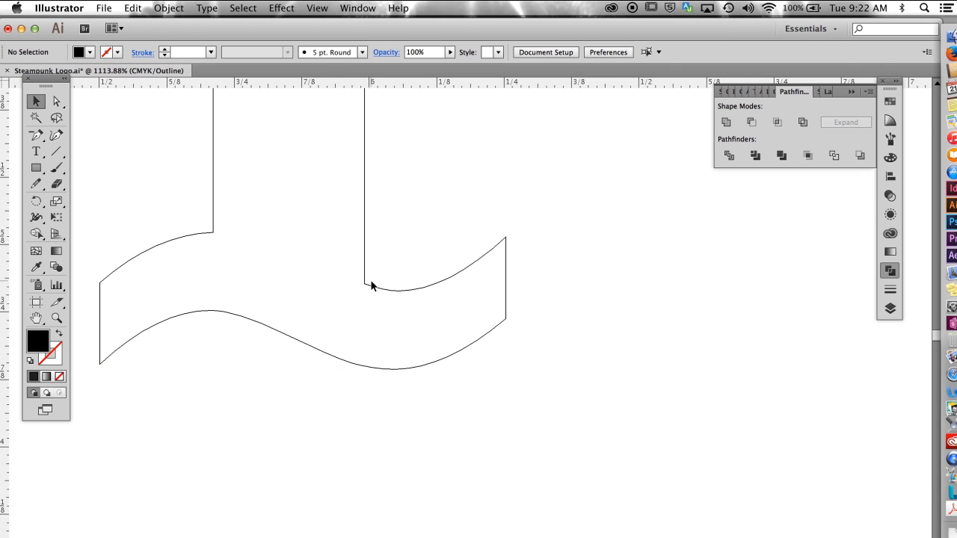
# Step: Round the corner where the right side of the p's stem meets the swash to about 0.04 in
pyautogui.moveTo(322, 203); pyautogui.dragTo(453, 354)
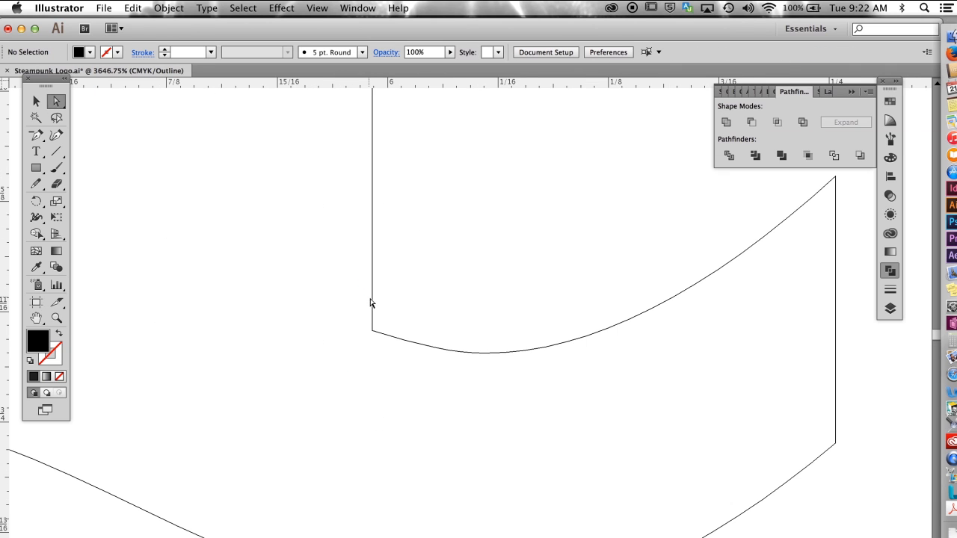
pyautogui.click(373, 330)
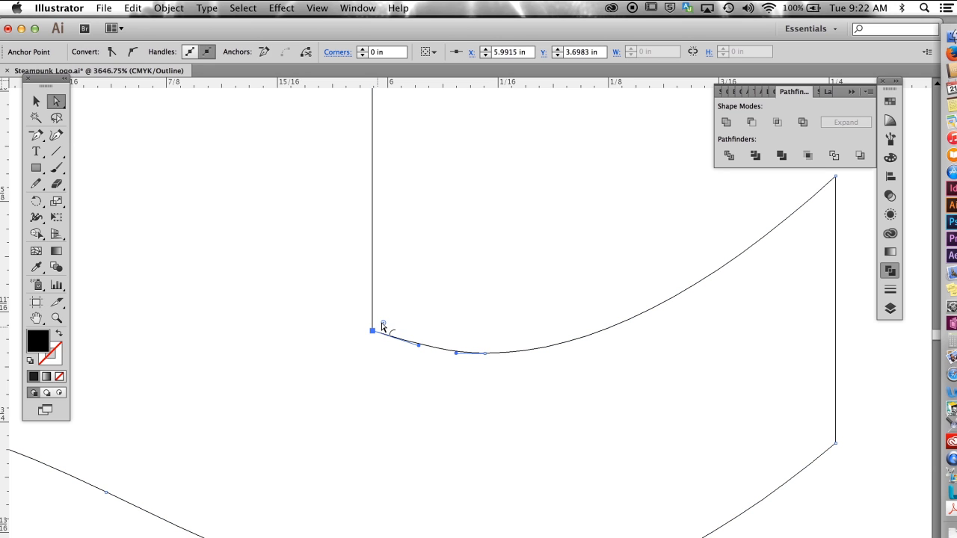
pyautogui.moveTo(383, 324); pyautogui.dragTo(442, 272)
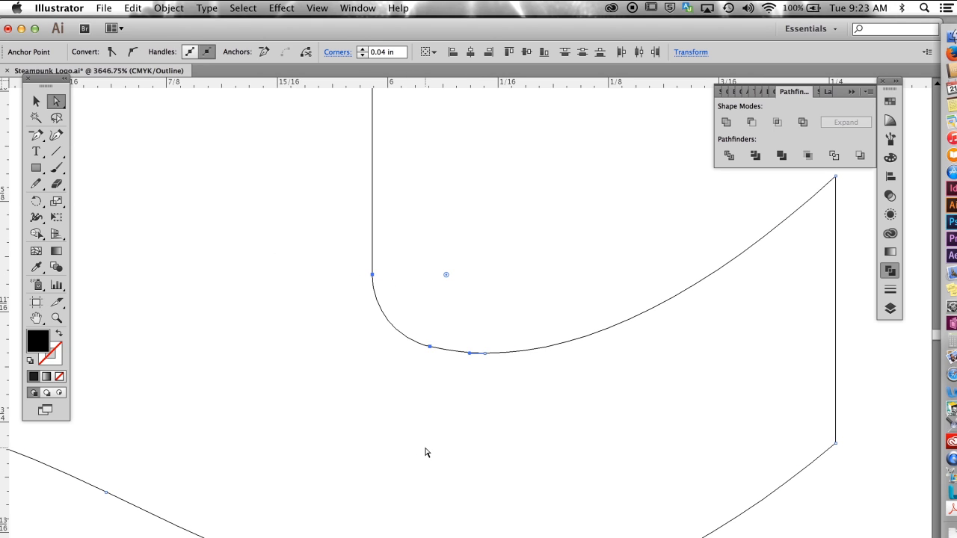
# Step: Move all anchors of the p's swash foot straight up to shorten the descender
pyautogui.press('super+0')
pyautogui.moveTo(450, 250); pyautogui.dragTo(541, 366)
pyautogui.moveTo(338, 272); pyautogui.dragTo(590, 429)
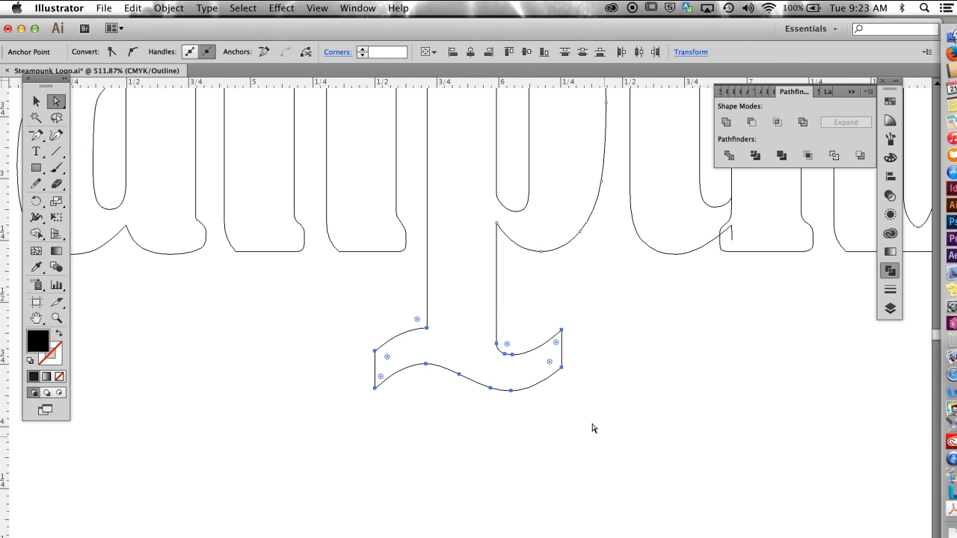
pyautogui.moveTo(506, 357); pyautogui.dragTo(508, 299)
pyautogui.click(451, 512)
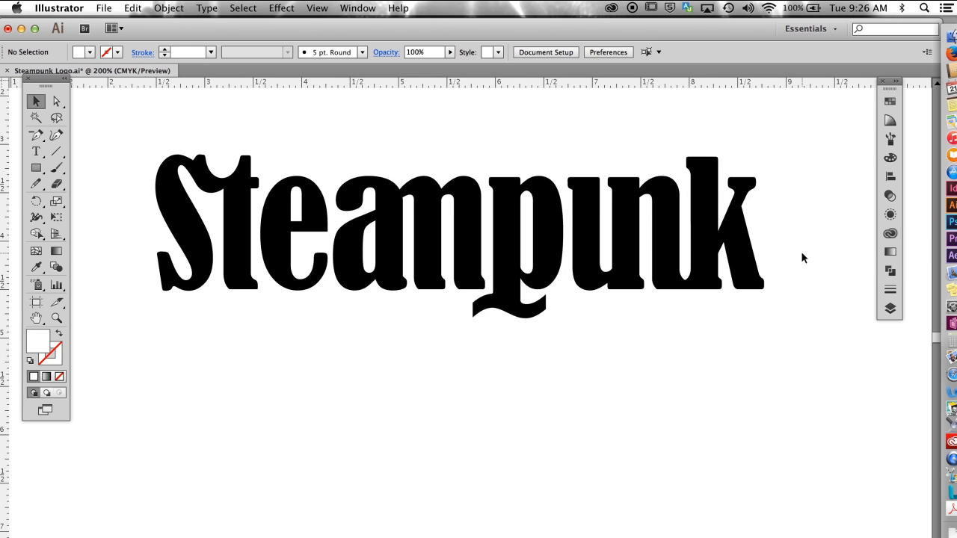
# Step: Copy the whole Steampunk lettering from Layer 1 copy to Layer 1 and lock Layer 1 copy
pyautogui.click(889, 308)
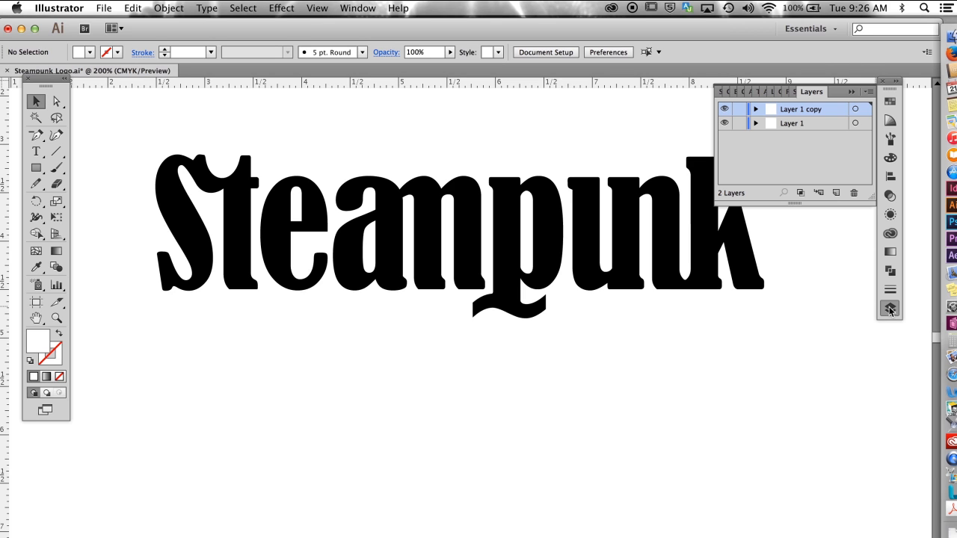
pyautogui.moveTo(119, 115); pyautogui.dragTo(793, 333)
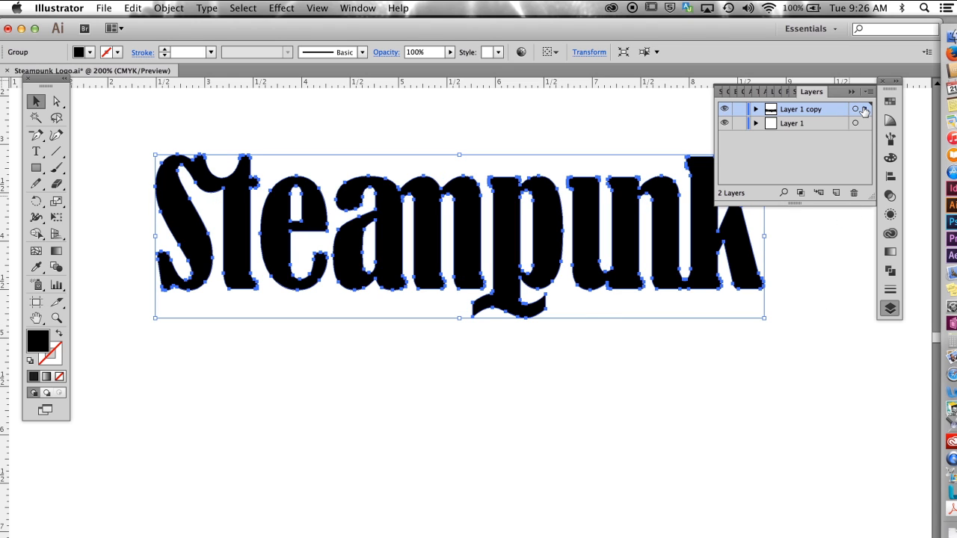
pyautogui.moveTo(864, 110); pyautogui.dragTo(865, 124)
pyautogui.click(740, 109)
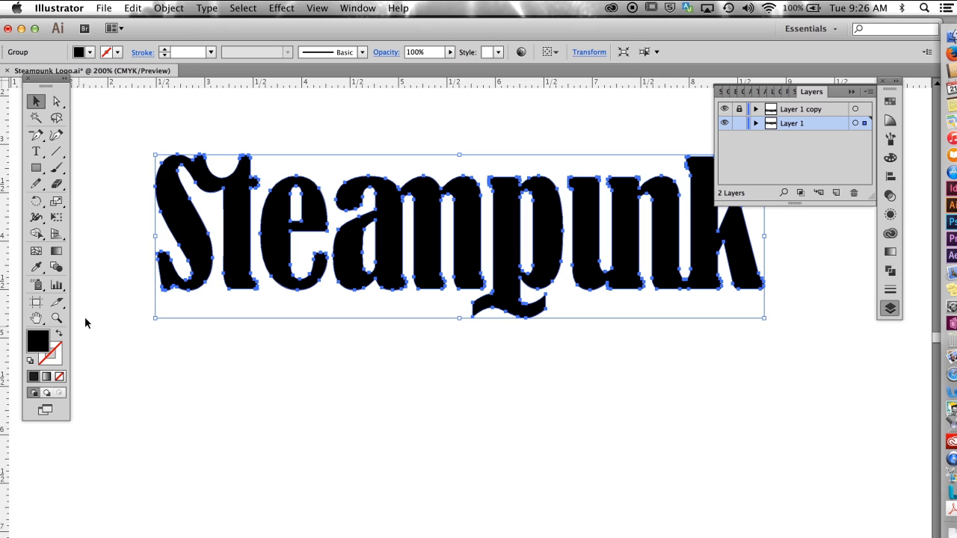
# Step: Give the lettering on Layer 1 a green stroke with the colour 6EBE44
pyautogui.click(58, 363)
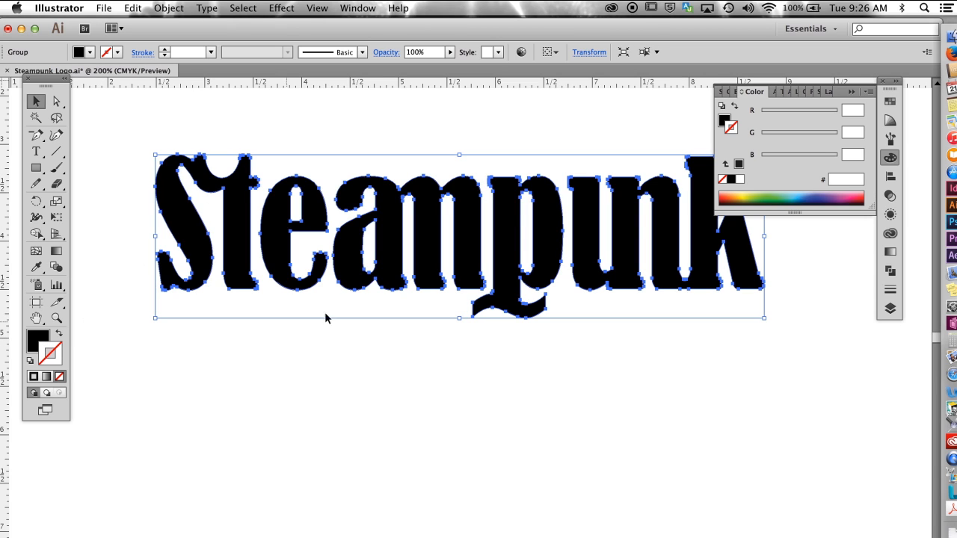
pyautogui.click(766, 196)
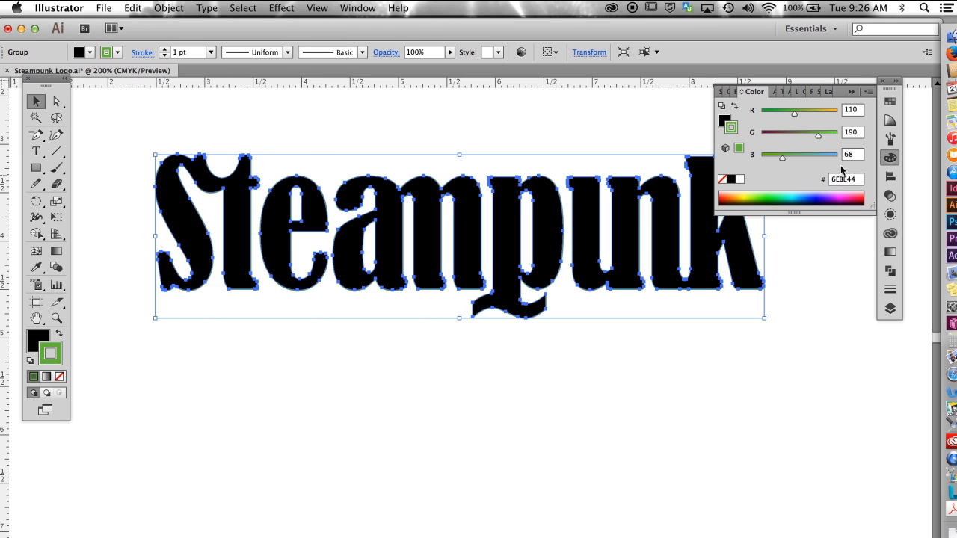
pyautogui.click(851, 92)
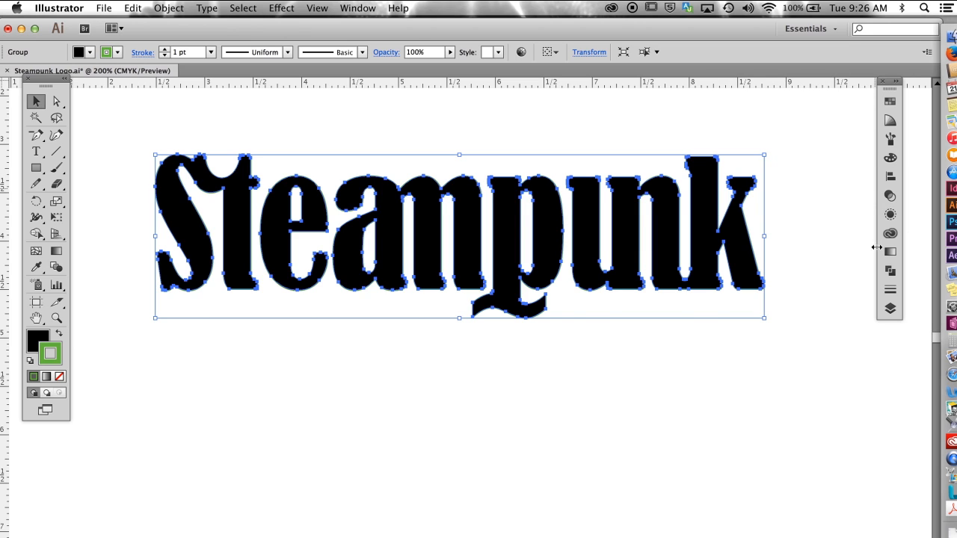
# Step: Set the green stroke's weight to 12 pt and its corners to round join
pyautogui.click(889, 289)
pyautogui.click(782, 109)
pyautogui.doubleClick(782, 109)
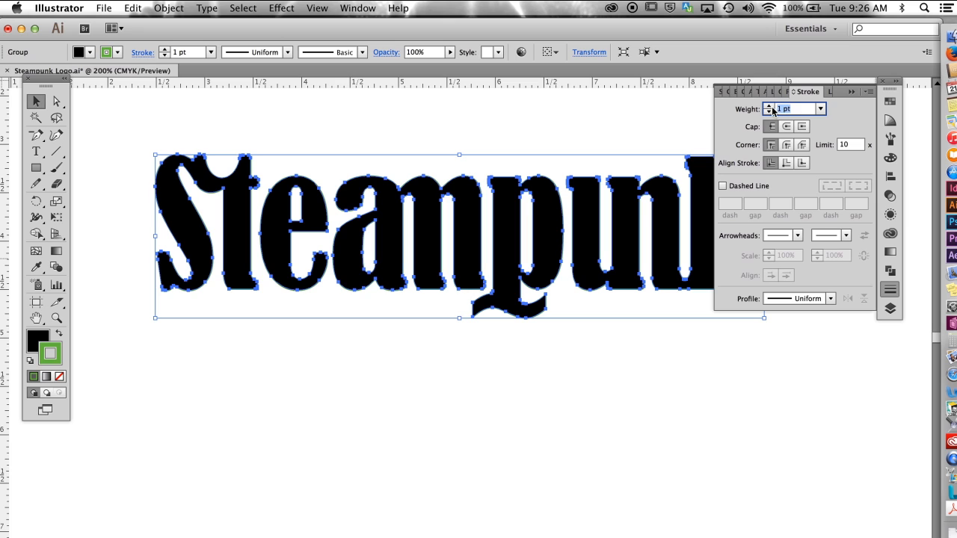
pyautogui.write('12')
pyautogui.press('Return')
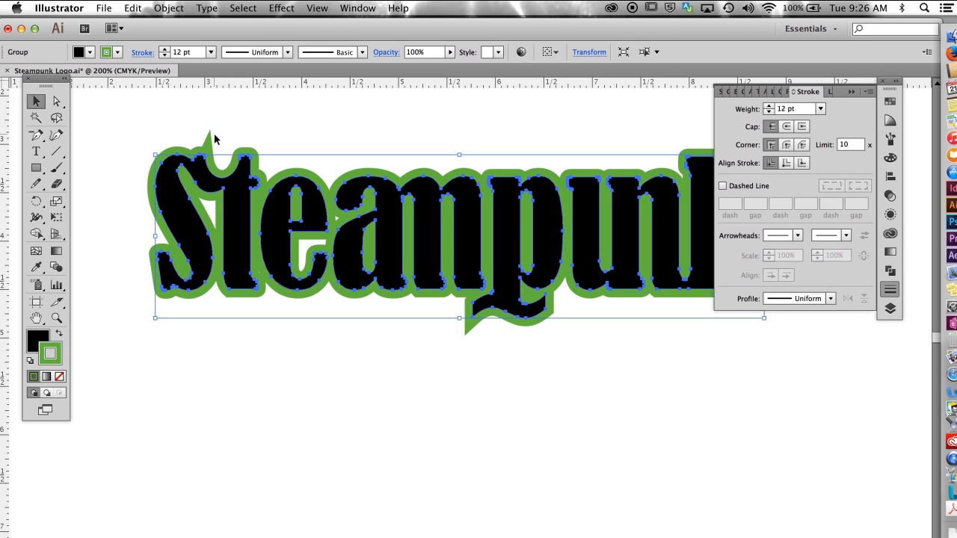
pyautogui.click(787, 145)
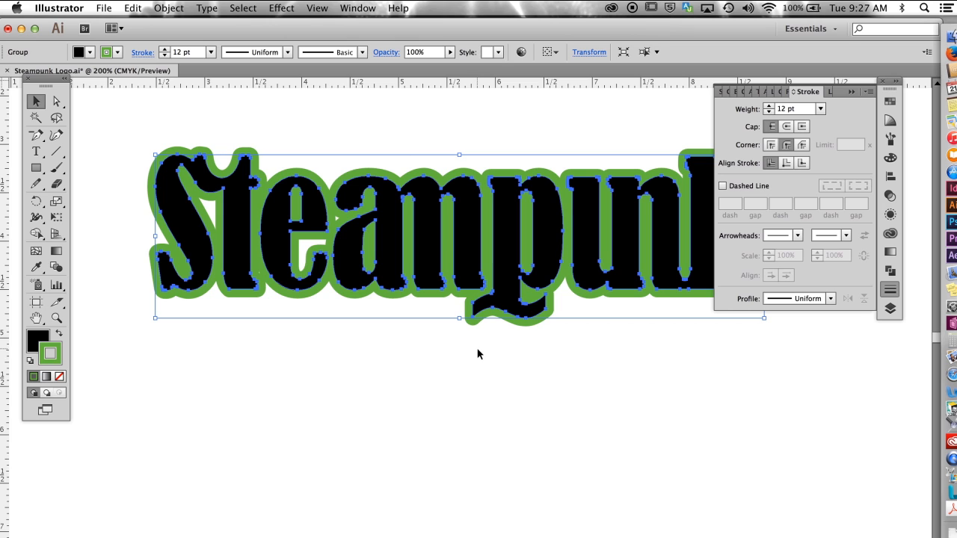
# Step: Hide Layer 1 copy and show the remaining lettering in outline view
pyautogui.click(890, 289)
pyautogui.click(889, 308)
pyautogui.click(725, 110)
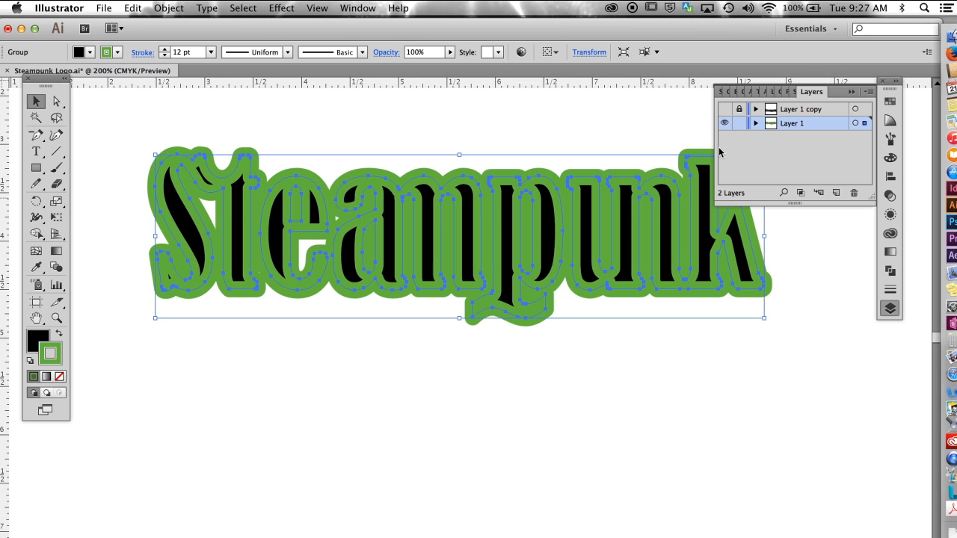
pyautogui.press('super+y')
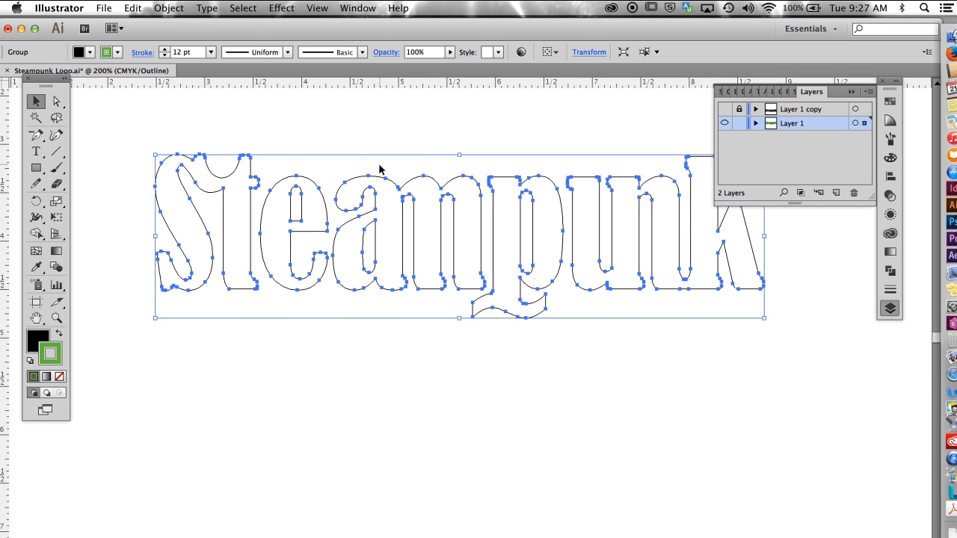
# Step: Outline the stroke of the lettering on Layer 1 and select all the resulting shapes
pyautogui.click(169, 9)
pyautogui.moveTo(177, 263)
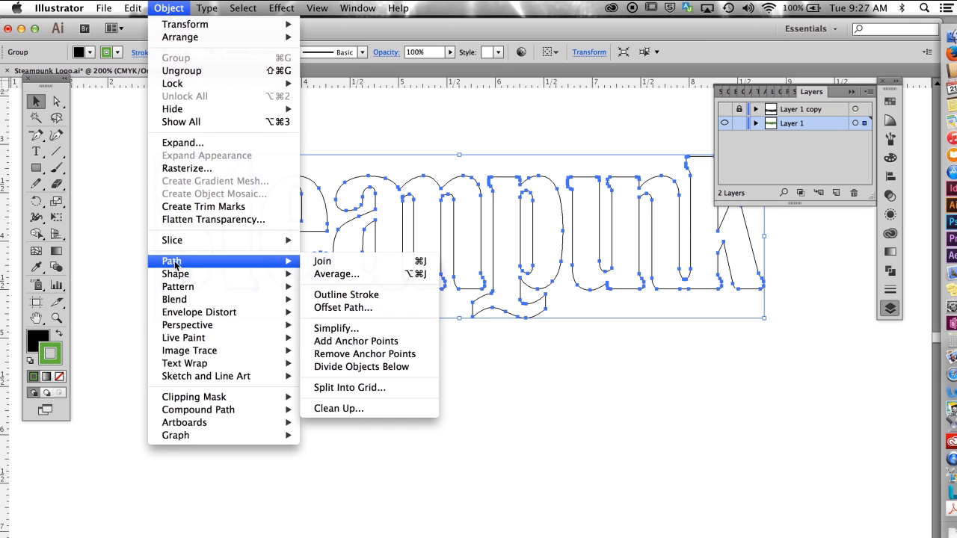
pyautogui.click(334, 295)
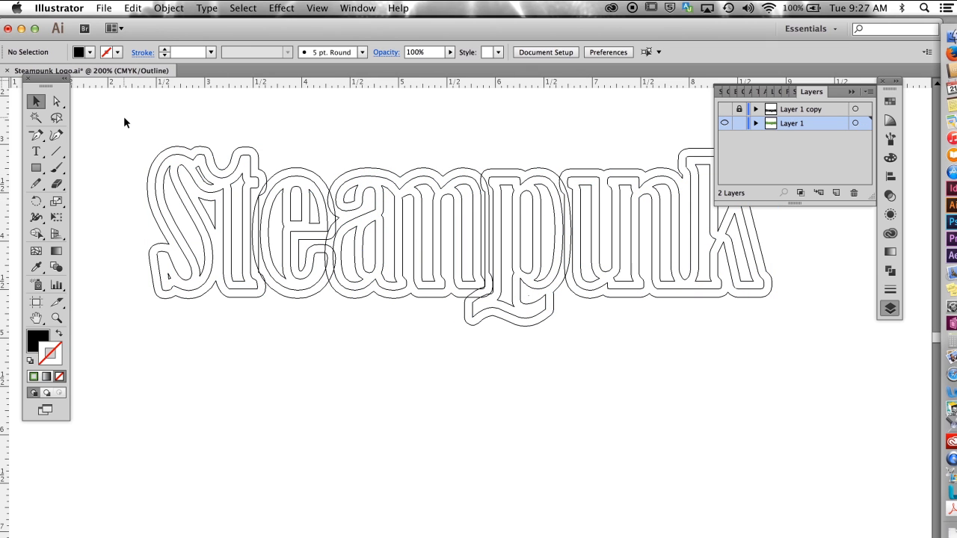
pyautogui.moveTo(123, 117); pyautogui.dragTo(803, 371)
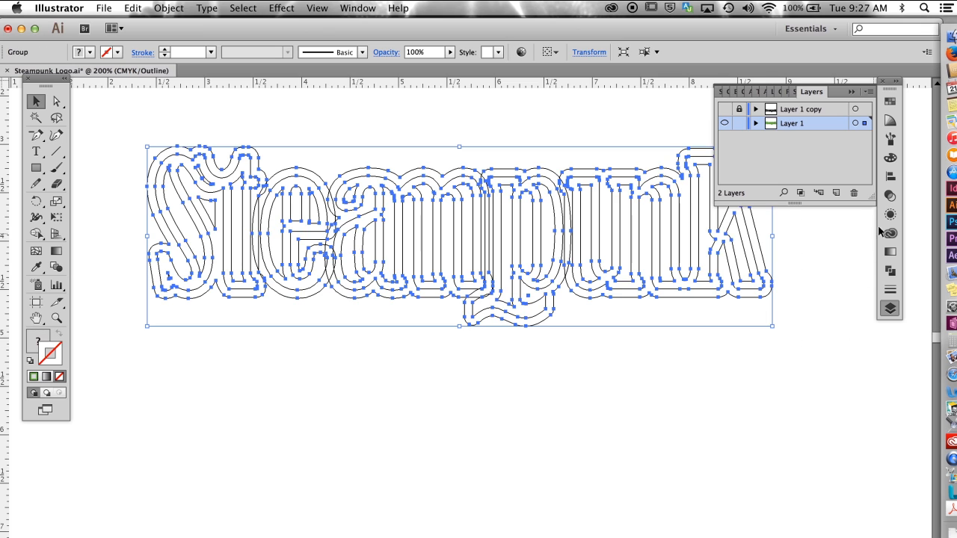
# Step: Unite all the selected shapes into one outline and delete the leftover inner fragments around the S, t and e
pyautogui.click(890, 271)
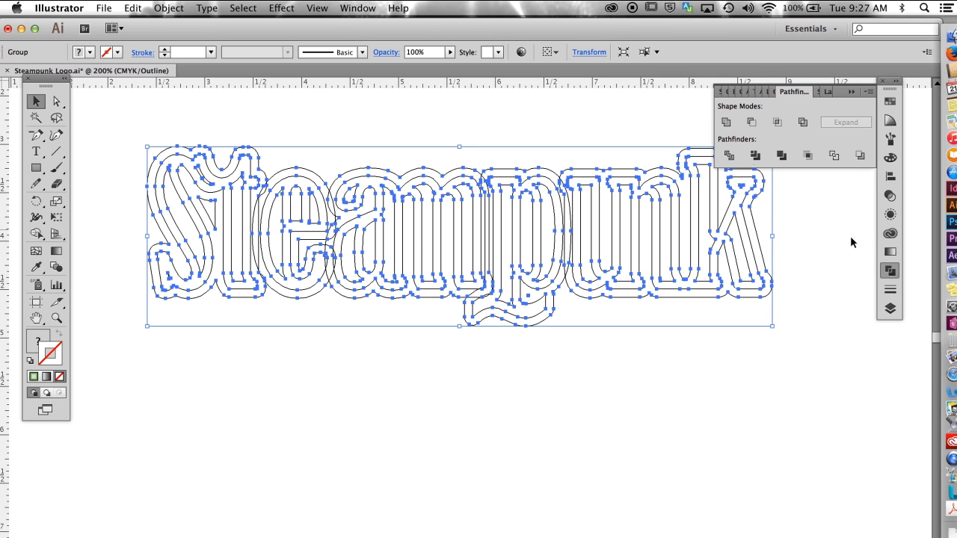
pyautogui.click(725, 122)
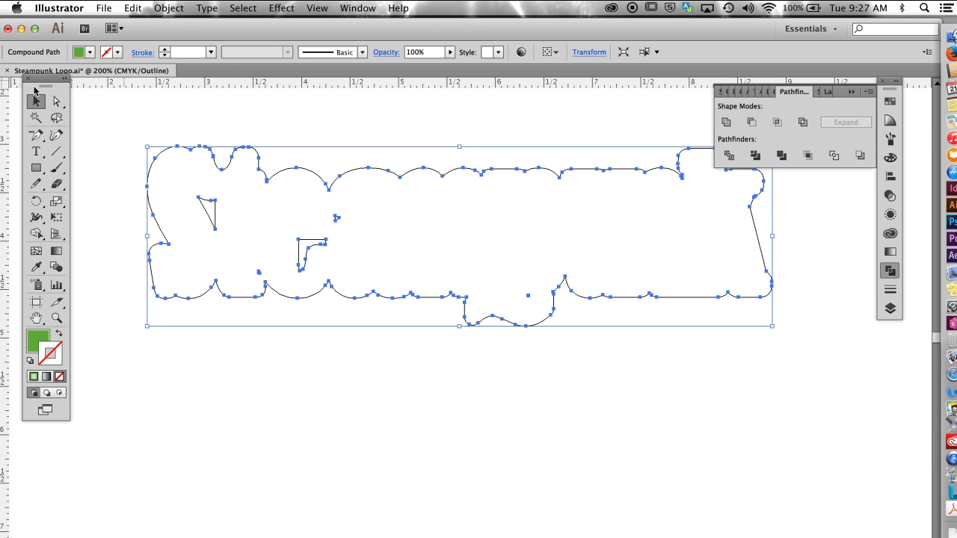
pyautogui.click(56, 101)
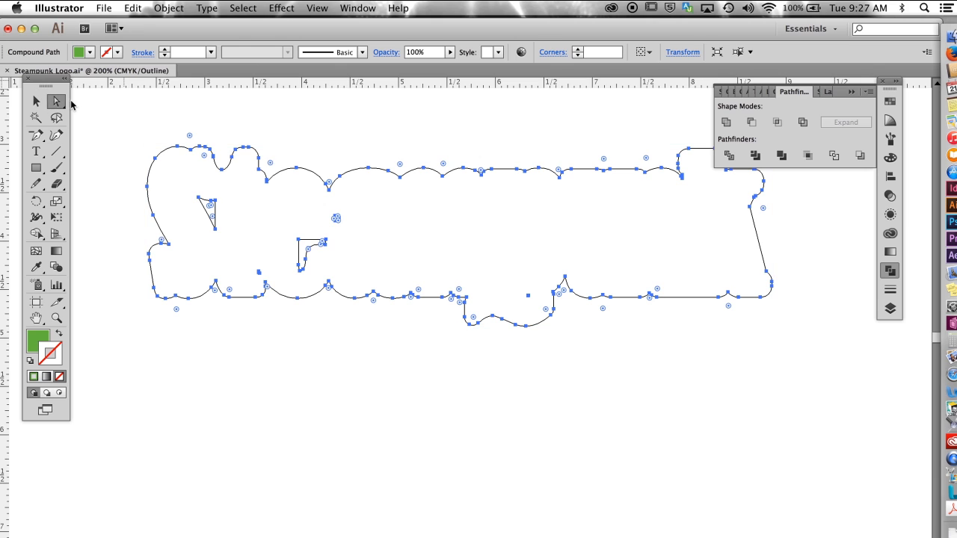
pyautogui.click(114, 151)
pyautogui.moveTo(185, 187); pyautogui.dragTo(238, 241)
pyautogui.press('Delete')
pyautogui.moveTo(275, 215); pyautogui.dragTo(339, 274)
pyautogui.press('Delete')
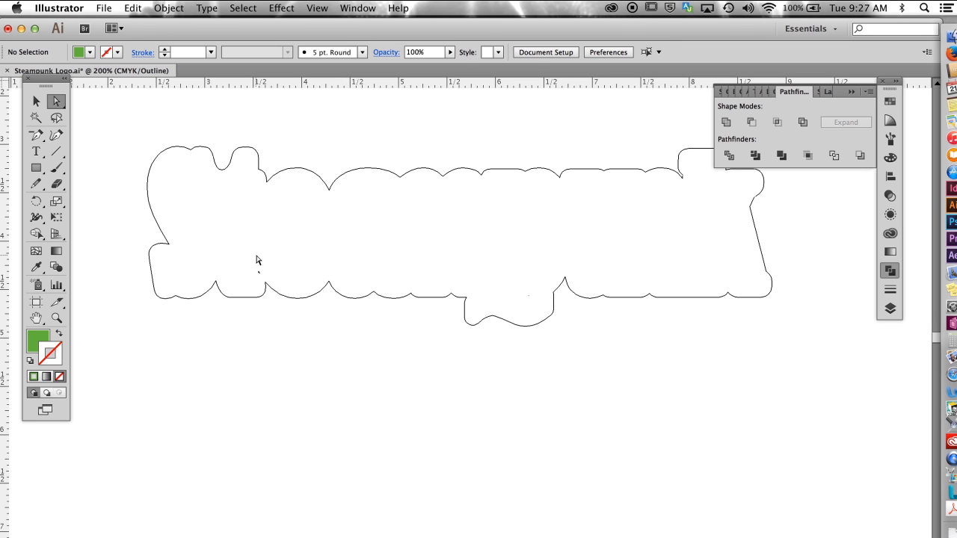
pyautogui.moveTo(264, 278); pyautogui.dragTo(261, 272)
pyautogui.press('Delete')
pyautogui.press('v')
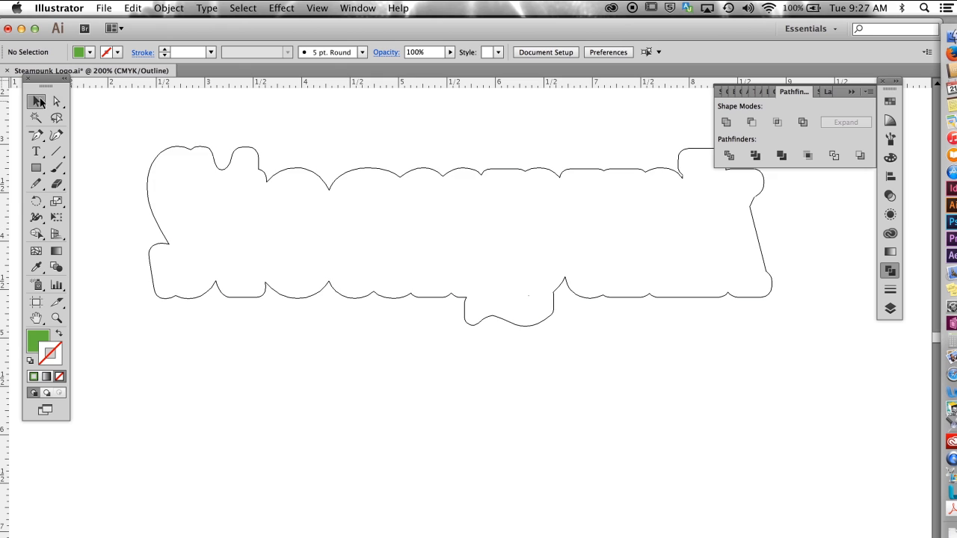
# Step: Give the united outline no fill and a black stroke, and return to preview view
pyautogui.click(258, 167)
pyautogui.click(60, 334)
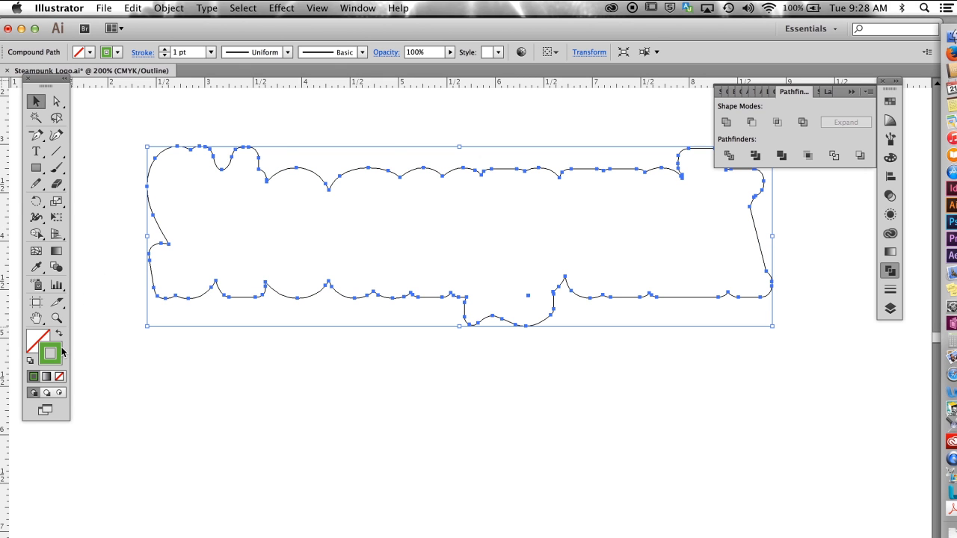
pyautogui.click(889, 102)
pyautogui.click(752, 131)
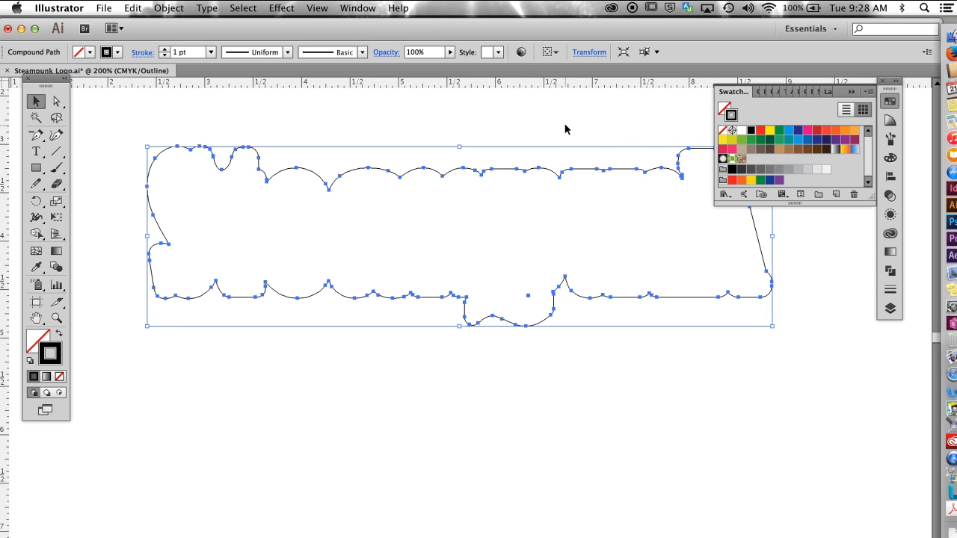
pyautogui.click(566, 126)
pyautogui.hotkey('ctrl', 'y')
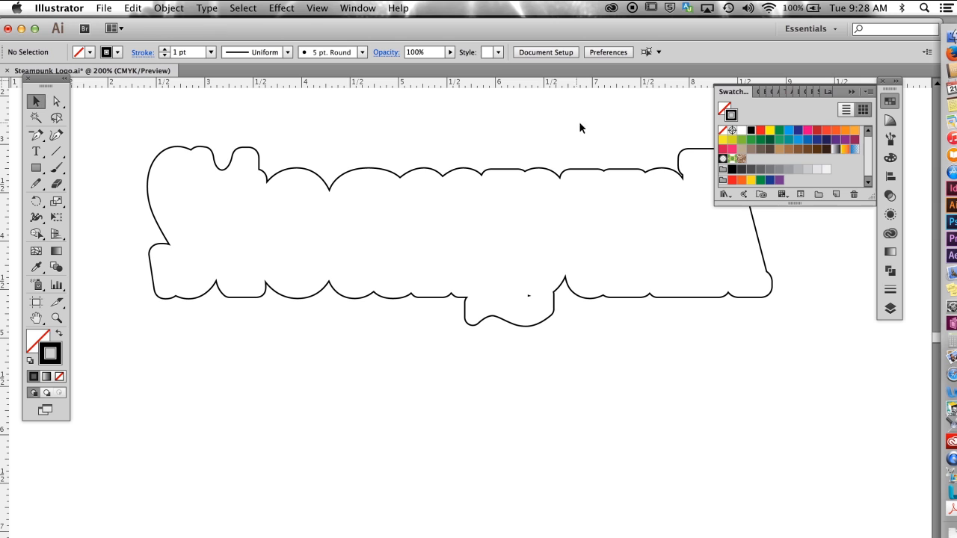
# Step: Show Layer 1 copy again and delete the stray fragment inside the outline just above the p's swash
pyautogui.click(890, 308)
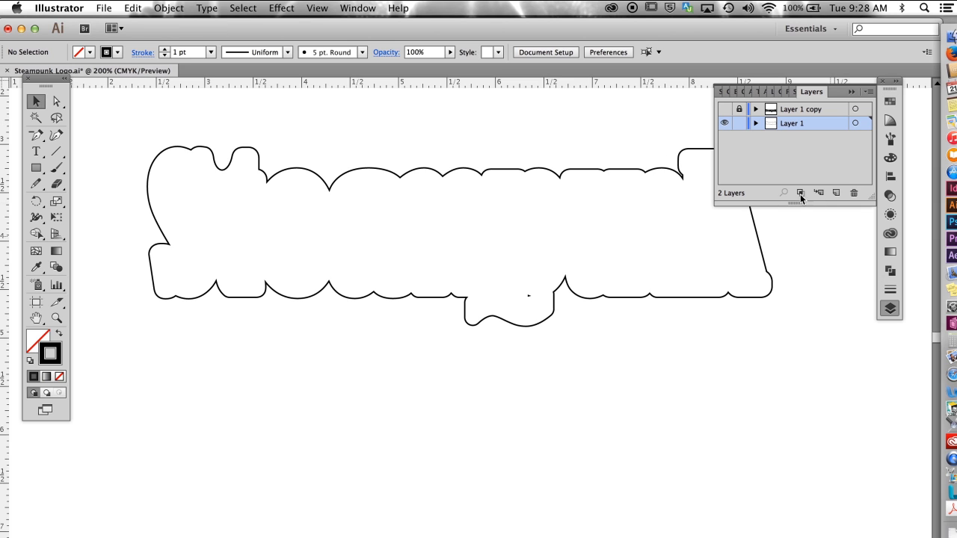
pyautogui.click(724, 110)
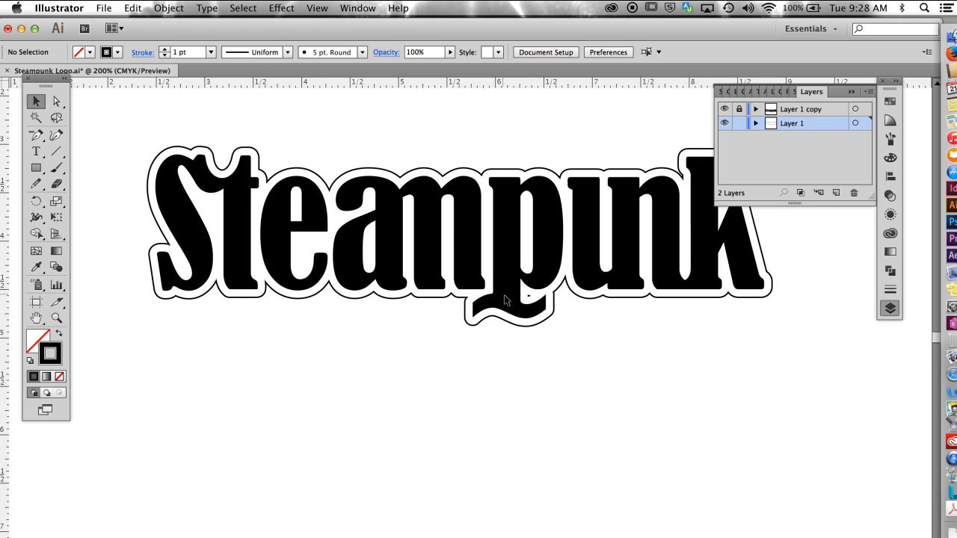
pyautogui.click(57, 100)
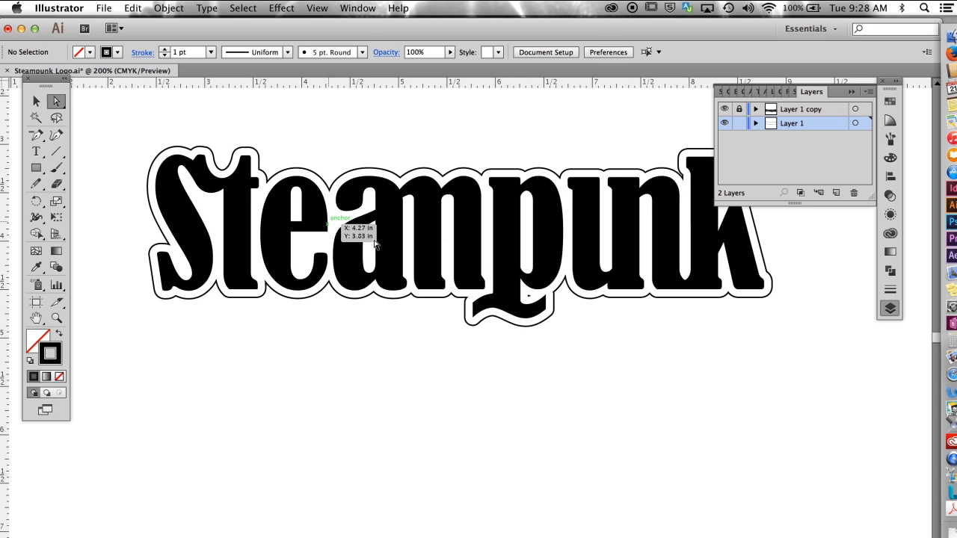
pyautogui.click(530, 298)
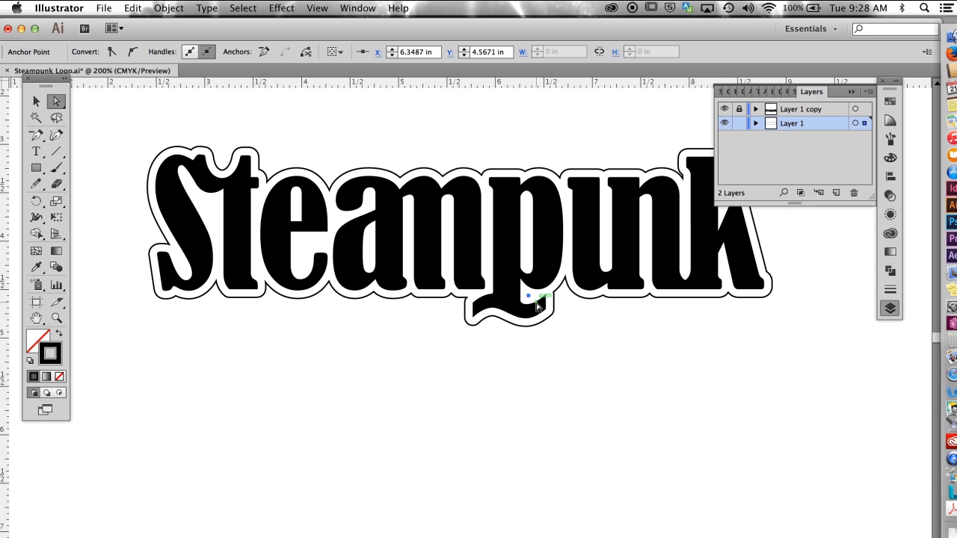
pyautogui.press('super+shift+a')
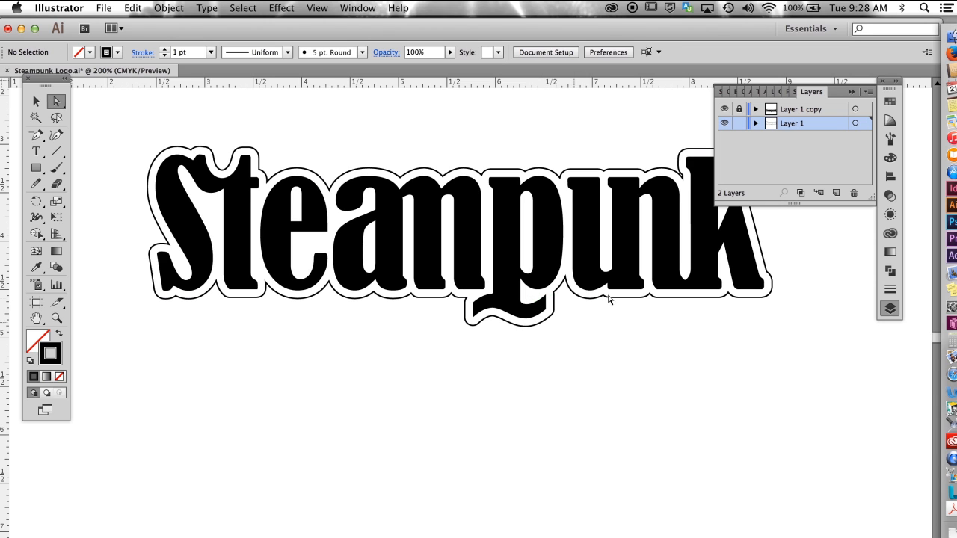
pyautogui.click(852, 92)
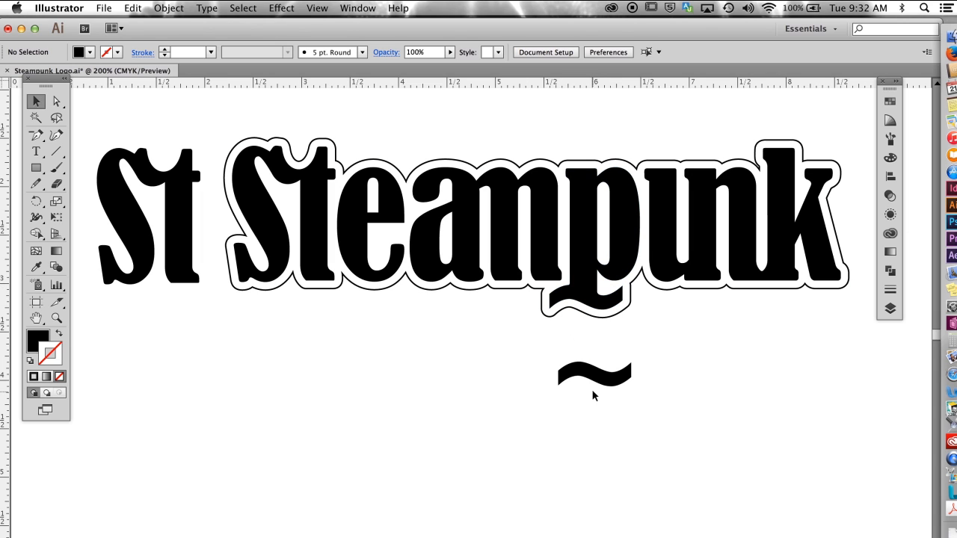
# Step: In outline view, delete both vertical end segments of the separate wavy swash shape, leaving two open curves
pyautogui.moveTo(517, 334); pyautogui.dragTo(654, 442)
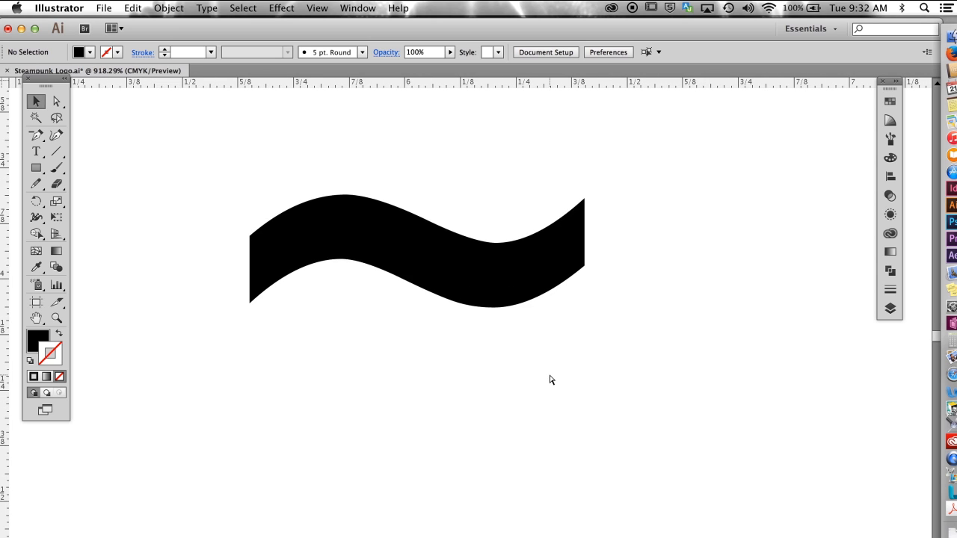
pyautogui.press('super+y')
pyautogui.click(57, 101)
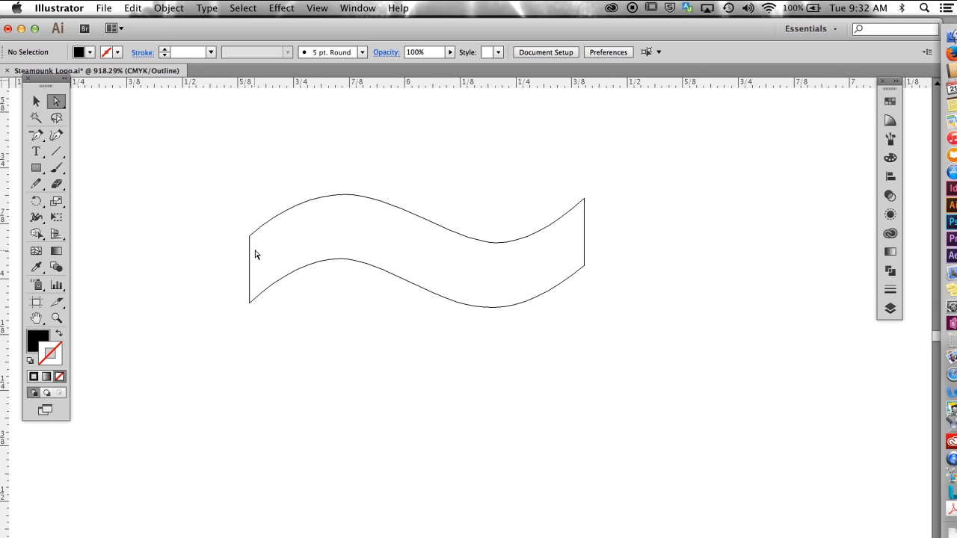
pyautogui.click(583, 247)
pyautogui.press('Delete')
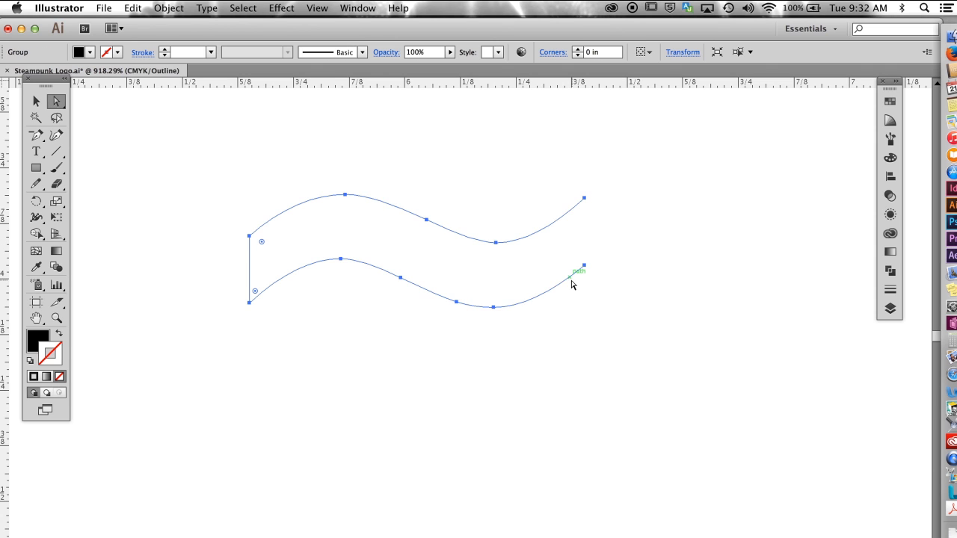
pyautogui.click(362, 368)
pyautogui.click(248, 265)
pyautogui.press('Delete')
pyautogui.click(272, 338)
# Step: Add an anchor point to the upper wavy curve, just before its lowest point, with the Pen tool
pyautogui.moveTo(219, 169)
pyautogui.mouseDown()
pyautogui.moveTo(633, 365)
pyautogui.moveTo(630, 355)
pyautogui.mouseUp()
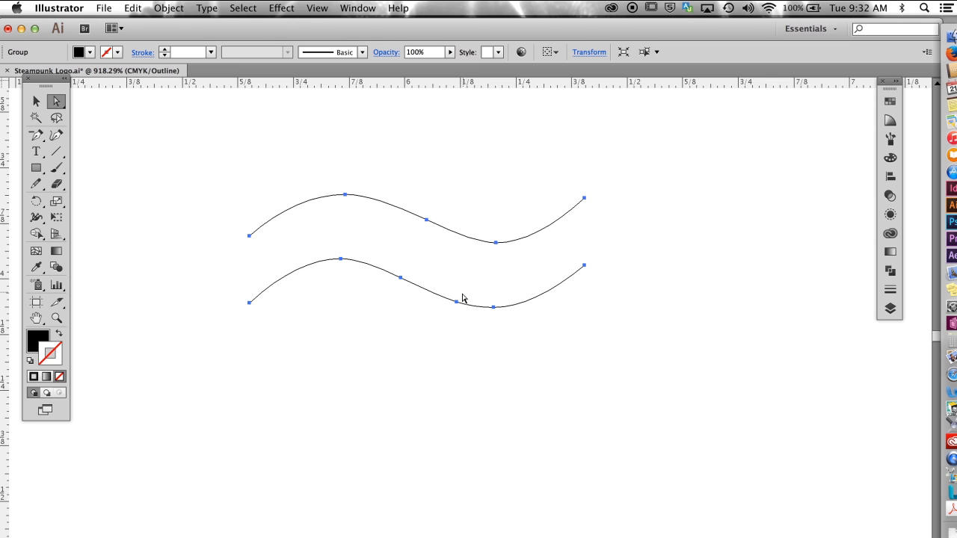
pyautogui.click(36, 136)
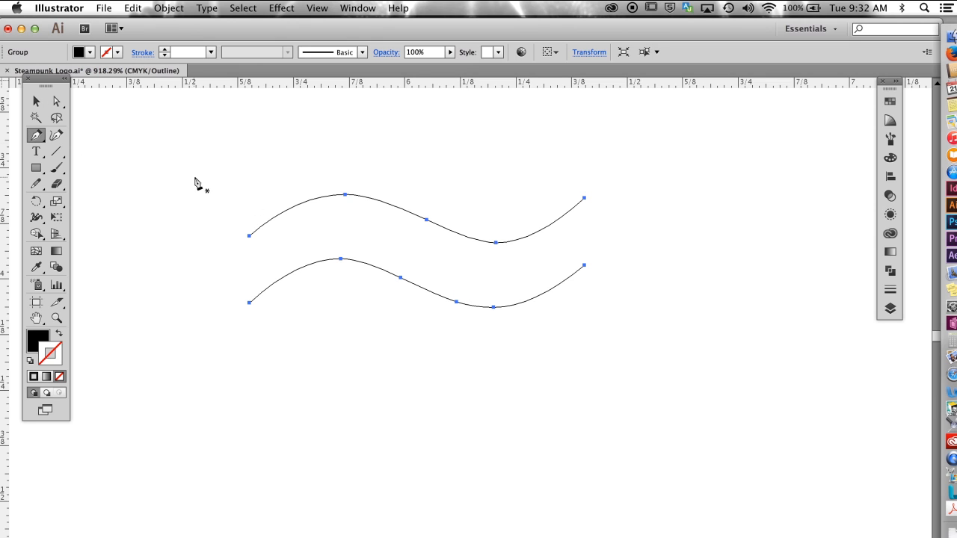
pyautogui.click(464, 239)
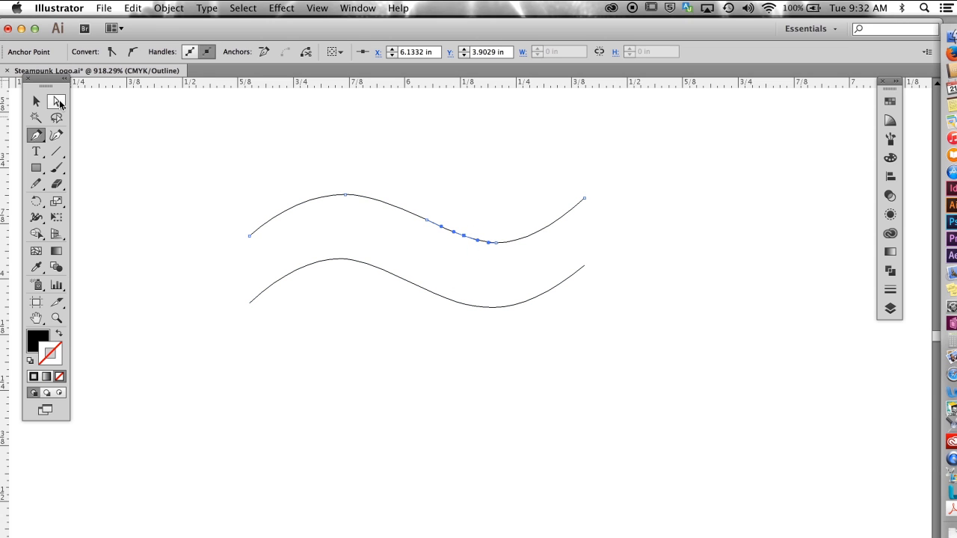
# Step: Swap the fill and stroke of both wavy curves to get black strokes without fill, and return to preview view
pyautogui.click(58, 102)
pyautogui.moveTo(250, 143); pyautogui.dragTo(655, 352)
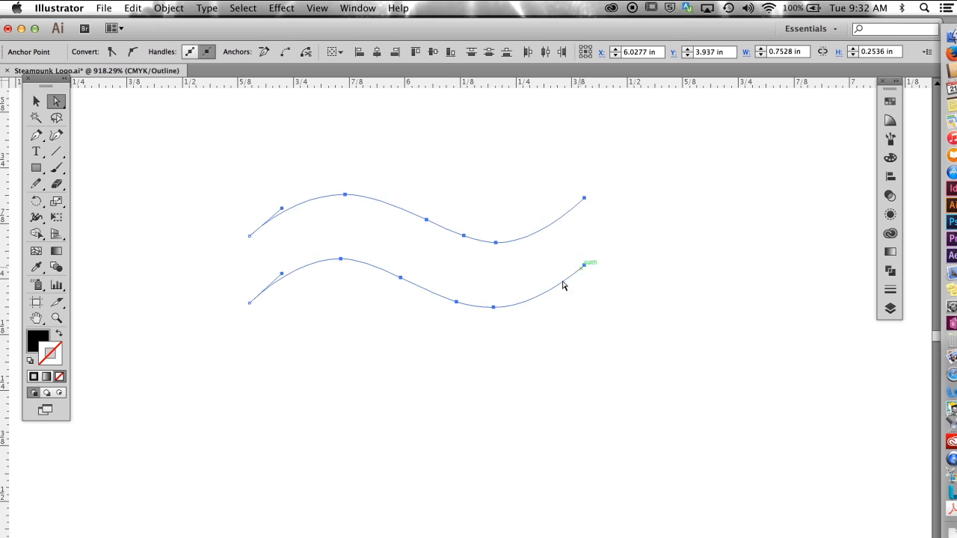
pyautogui.click(36, 100)
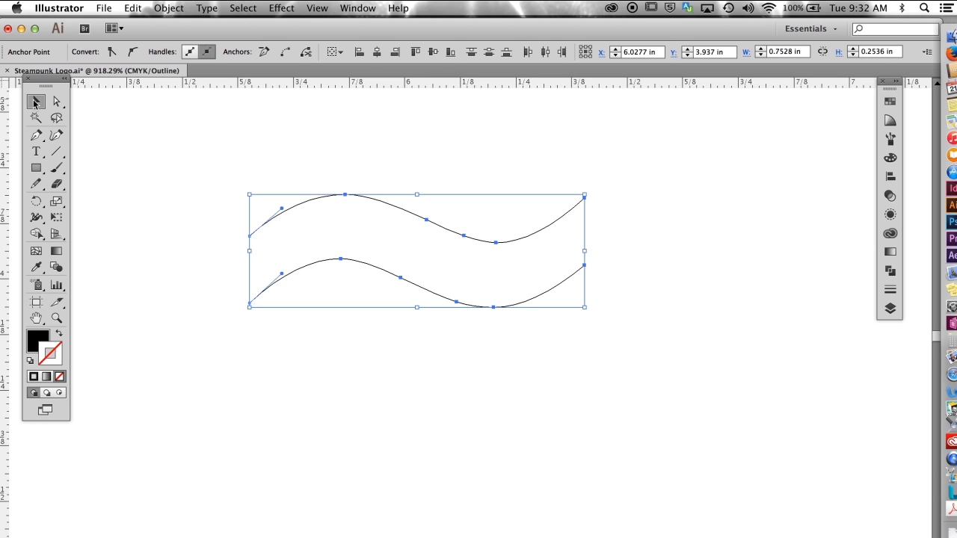
pyautogui.hotkey('shift', 'x')
pyautogui.press('super+y')
# Step: Ungroup the two wavy curves and release their compound path
pyautogui.click(166, 8)
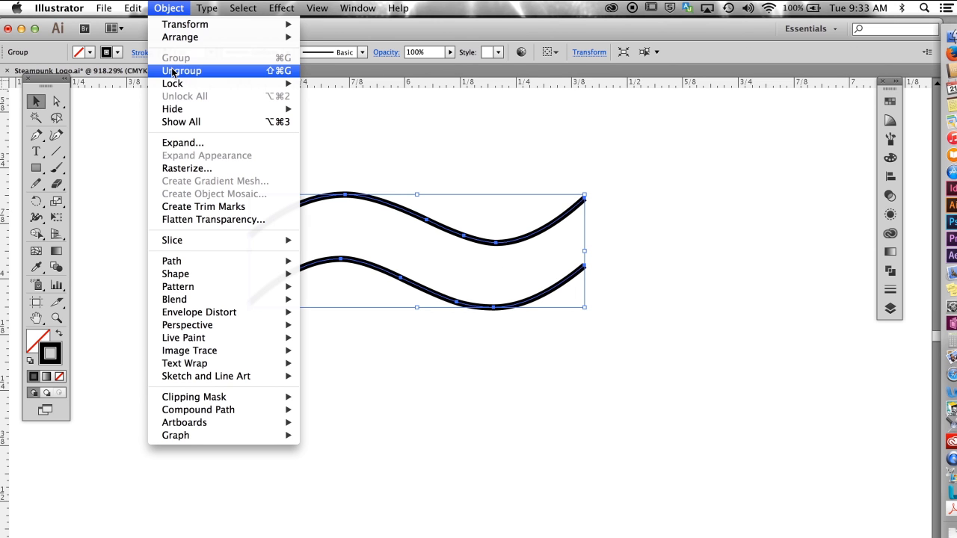
pyautogui.click(172, 70)
pyautogui.click(168, 7)
pyautogui.moveTo(228, 402)
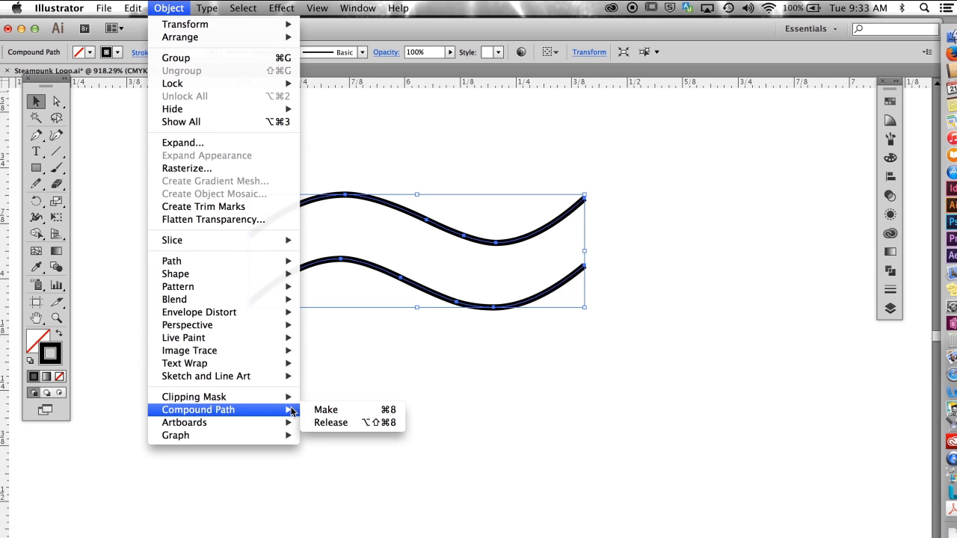
pyautogui.click(331, 423)
# Step: Make a blend between the upper and lower wavy curves
pyautogui.click(332, 338)
pyautogui.moveTo(230, 163); pyautogui.dragTo(643, 366)
pyautogui.click(169, 9)
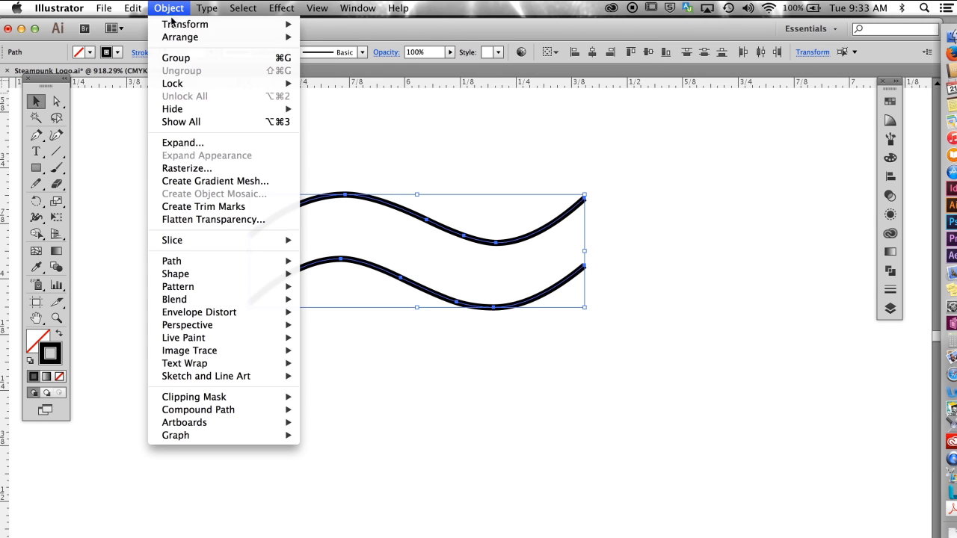
pyautogui.moveTo(253, 301)
pyautogui.click(328, 301)
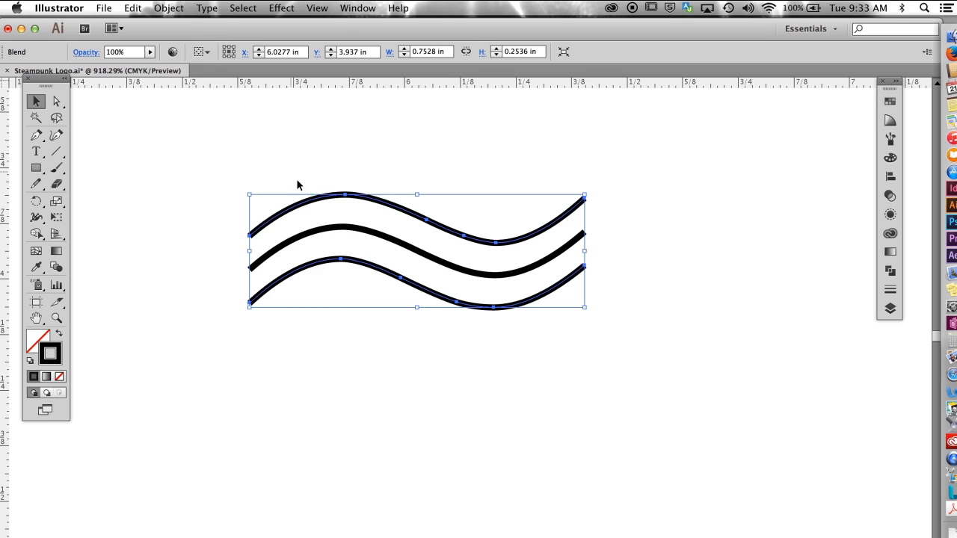
# Step: Expand the blend with Object, Fill and Stroke enabled
pyautogui.click(172, 9)
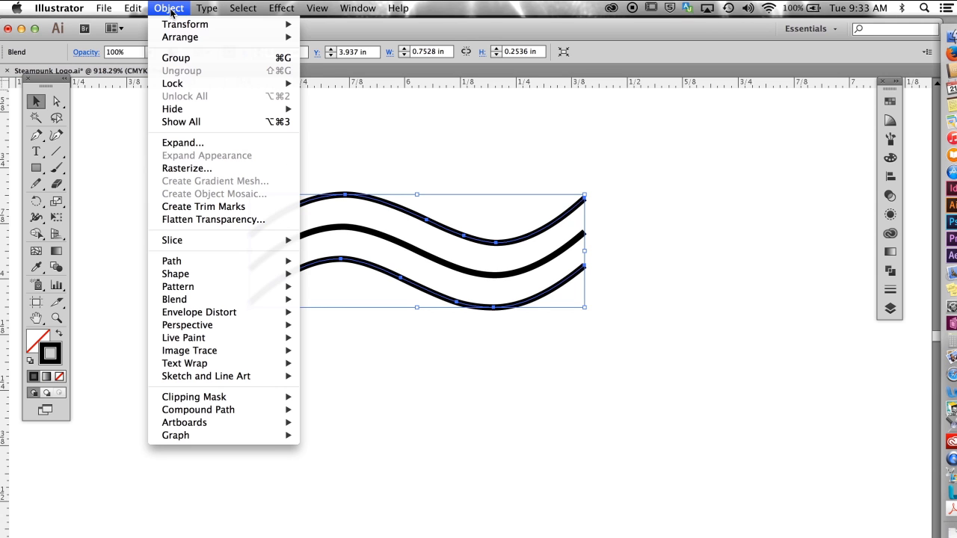
pyautogui.click(188, 142)
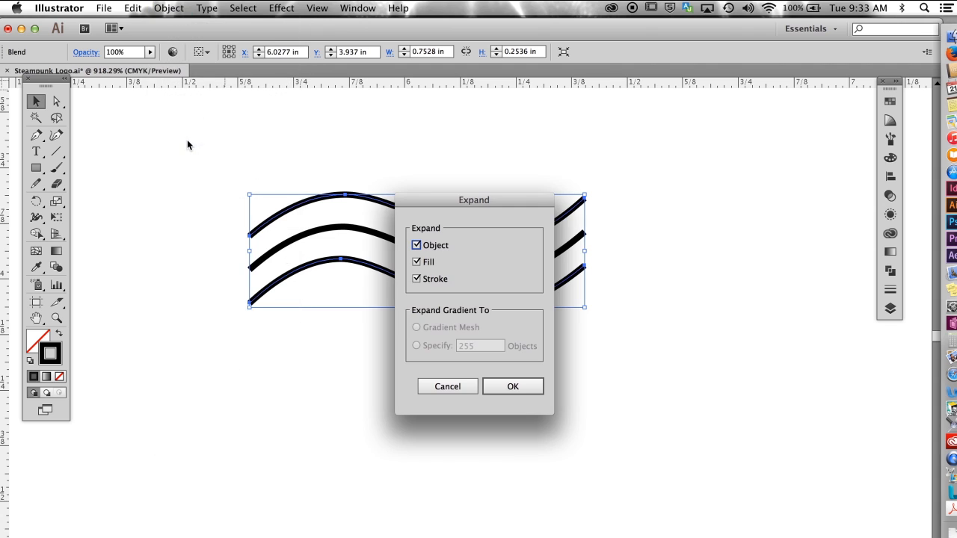
pyautogui.click(511, 383)
# Step: Delete the upper and lower curves, keeping only the middle curve of the expanded blend
pyautogui.click(57, 101)
pyautogui.moveTo(321, 155); pyautogui.dragTo(361, 211)
pyautogui.press('BackSpace')
pyautogui.press('BackSpace')
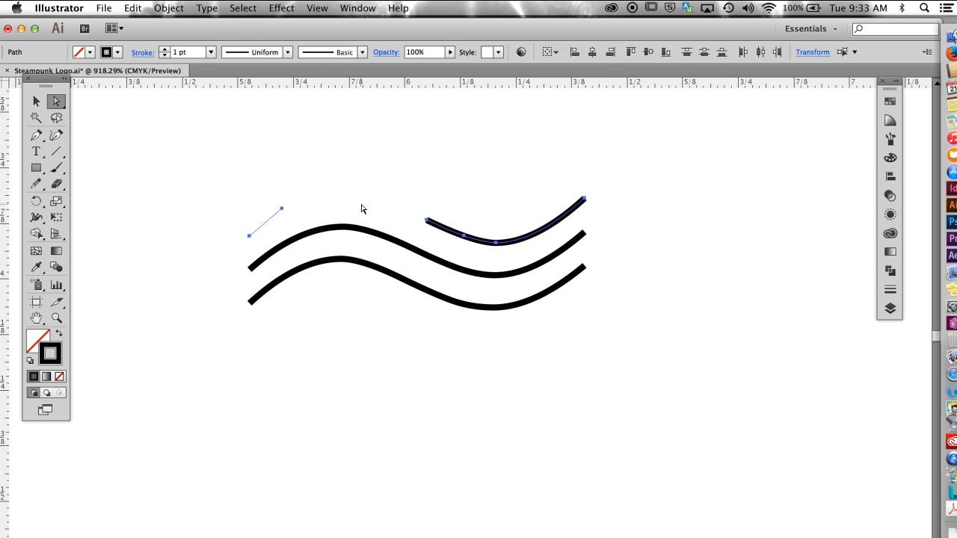
pyautogui.moveTo(372, 266); pyautogui.dragTo(371, 271)
pyautogui.press('BackSpace')
pyautogui.press('BackSpace')
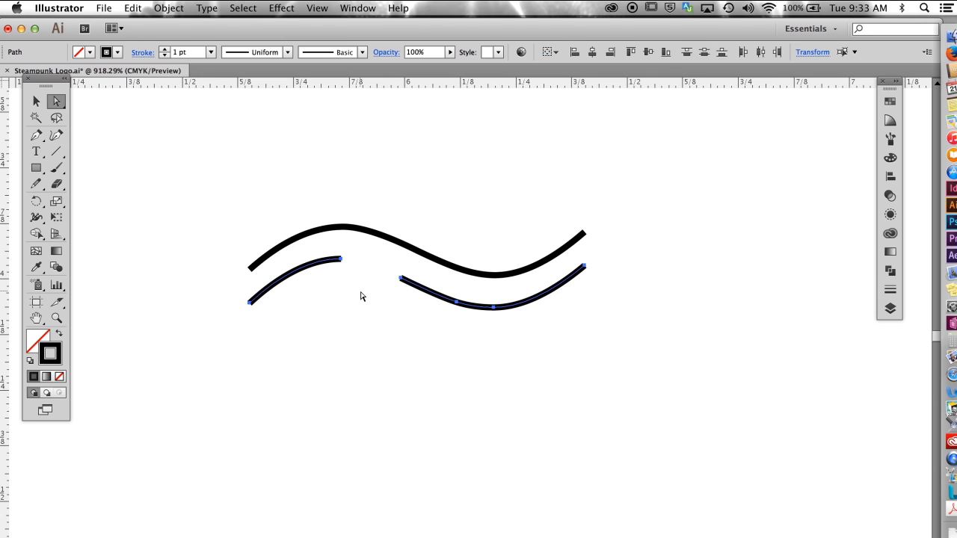
# Step: In outline view, move the remaining middle curve onto the p's swash so that its ends meet the swash's vertical ends
pyautogui.click(37, 103)
pyautogui.press('super+y')
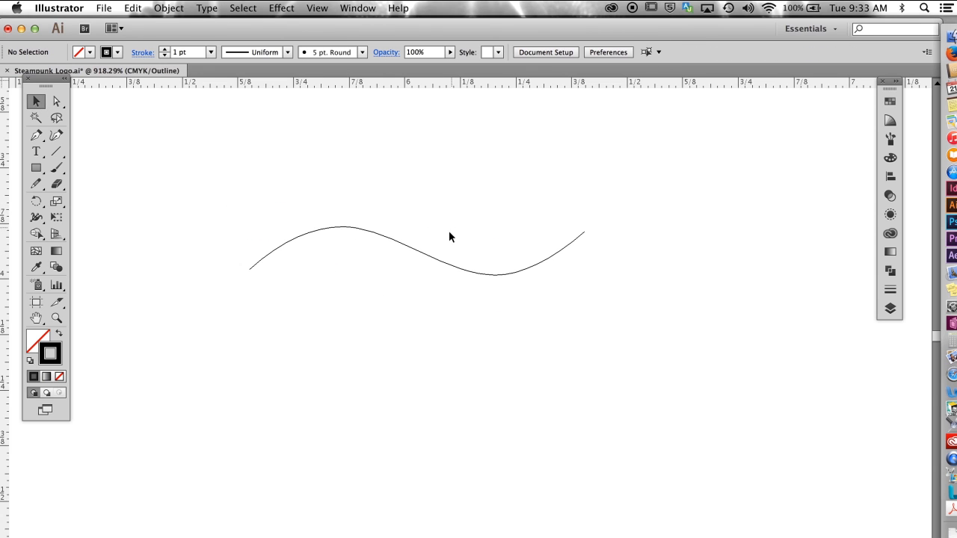
pyautogui.keyDown('alt'); pyautogui.keyDown('super'); pyautogui.click(449, 241); pyautogui.keyUp('super'); pyautogui.keyUp('alt')
pyautogui.keyDown('alt'); pyautogui.keyDown('super'); pyautogui.click(449, 239); pyautogui.keyUp('super'); pyautogui.keyUp('alt')
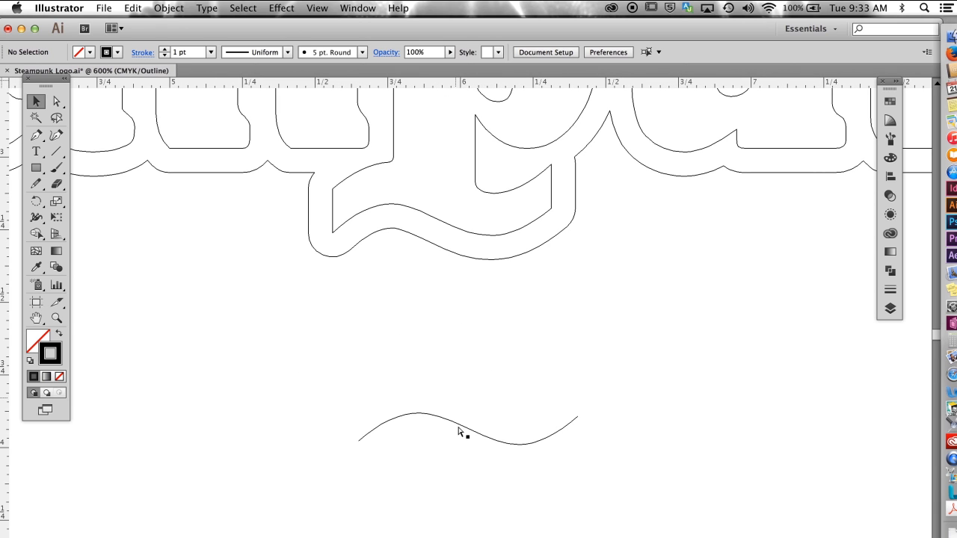
pyautogui.moveTo(460, 424); pyautogui.dragTo(433, 194)
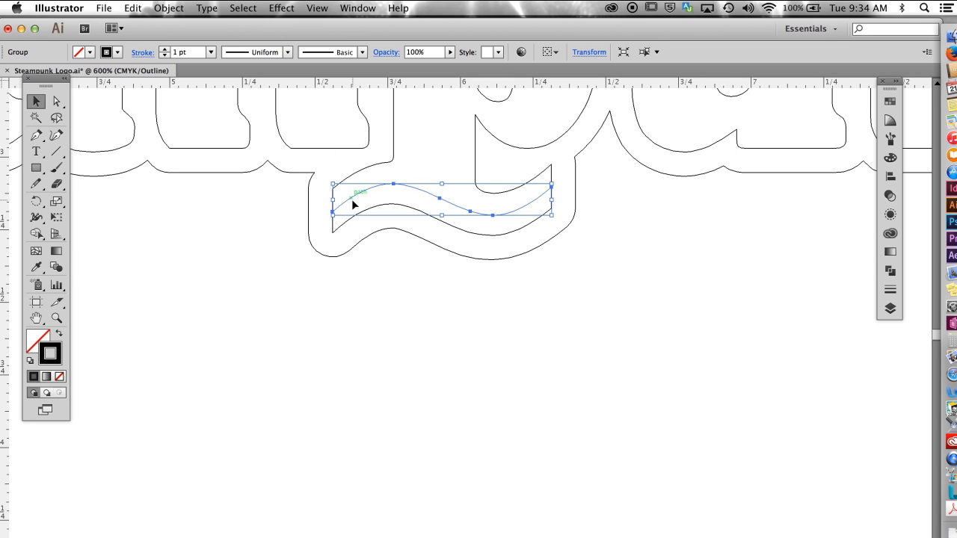
# Step: Cut the swash's centre curve a short distance inside each of its two ends with the Scissors tool
pyautogui.press('super+space')
pyautogui.moveTo(309, 154); pyautogui.dragTo(628, 310)
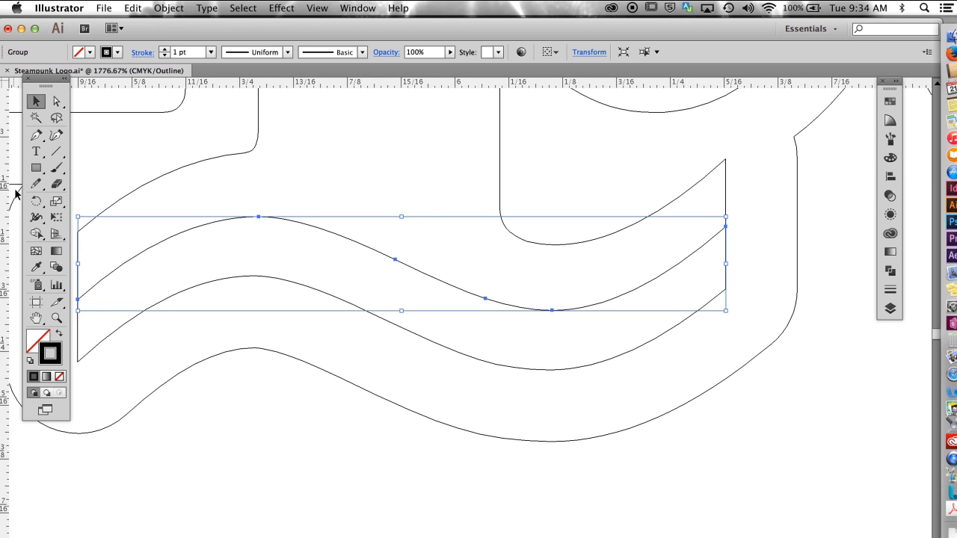
pyautogui.moveTo(56, 183); pyautogui.dragTo(89, 202)
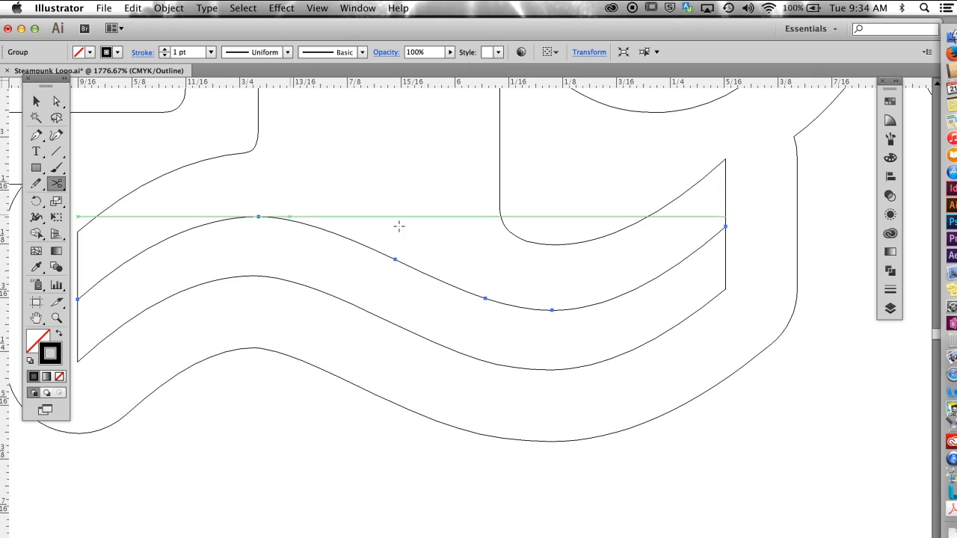
pyautogui.click(681, 263)
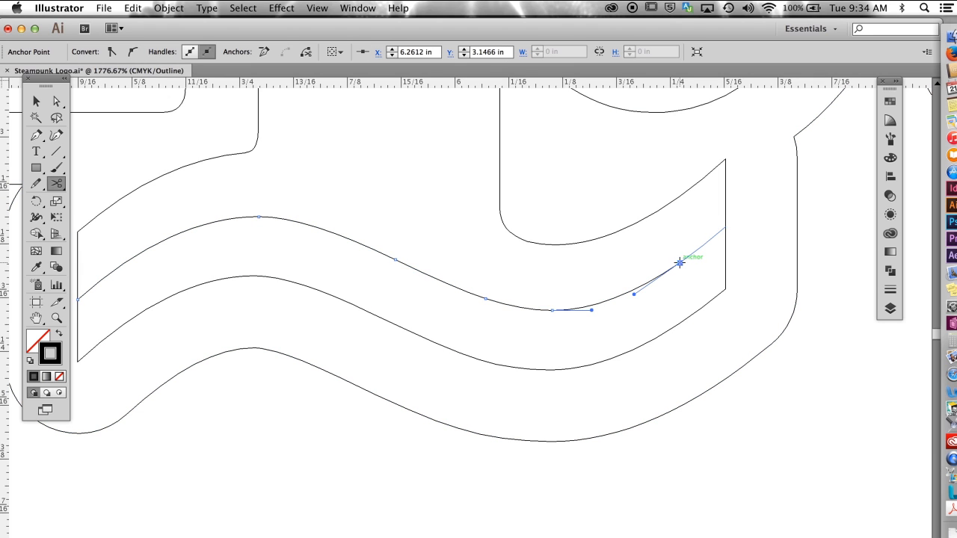
pyautogui.click(117, 267)
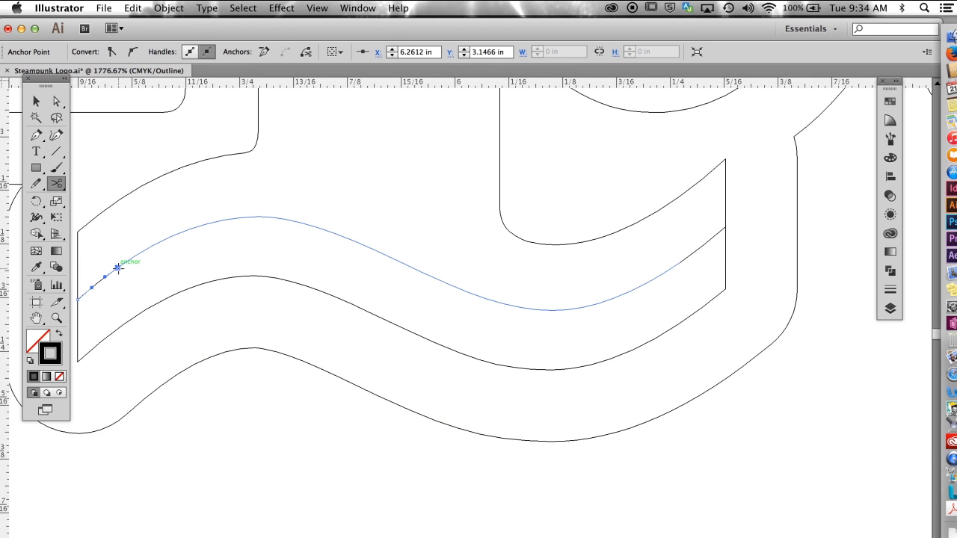
# Step: Delete the two short cut-off end pieces of the centre curve, leaving a gap at each vertical end of the swash
pyautogui.click(56, 101)
pyautogui.click(100, 272)
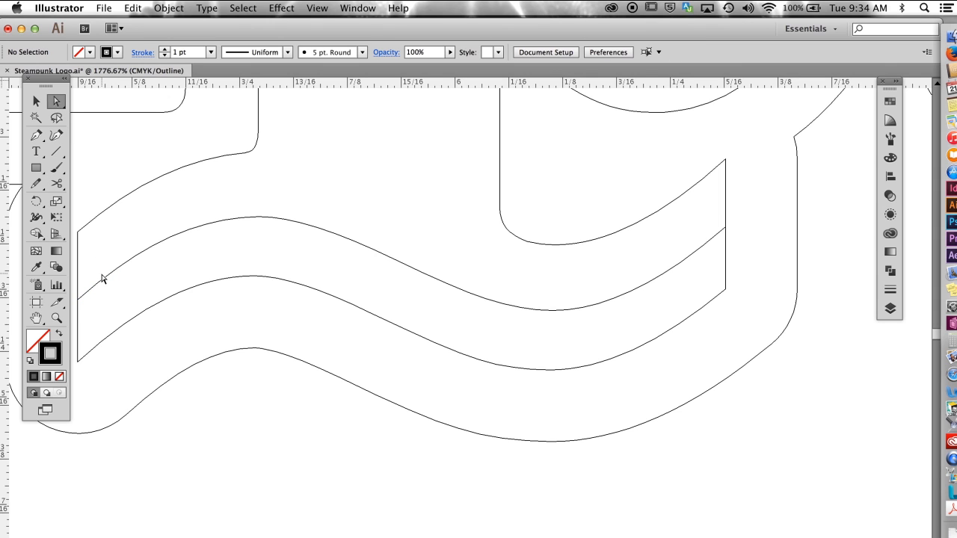
pyautogui.click(104, 279)
pyautogui.press('Delete')
pyautogui.click(701, 252)
pyautogui.press('Delete')
# Step: In preview mode, give the shortened centre curve a white stroke and bring it to the front of the black swash
pyautogui.click(35, 101)
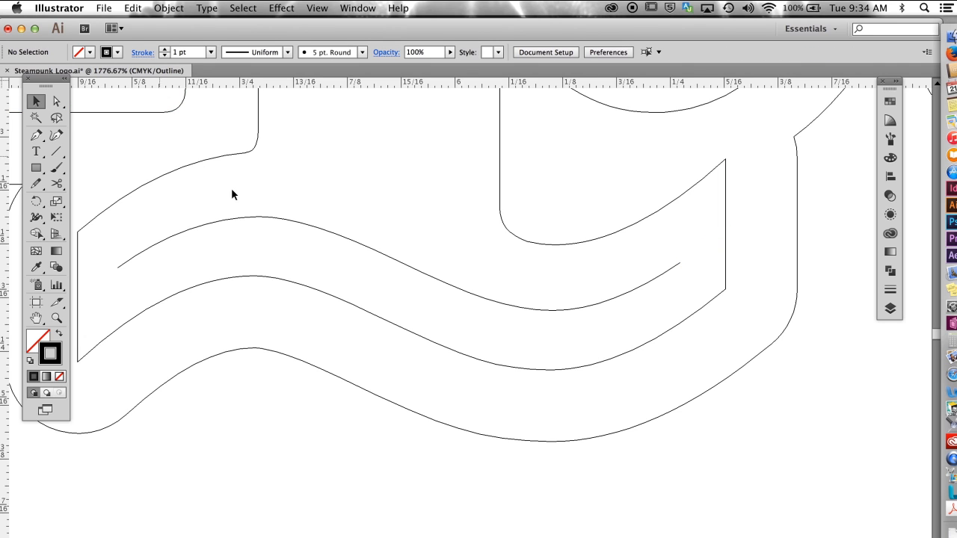
pyautogui.click(328, 235)
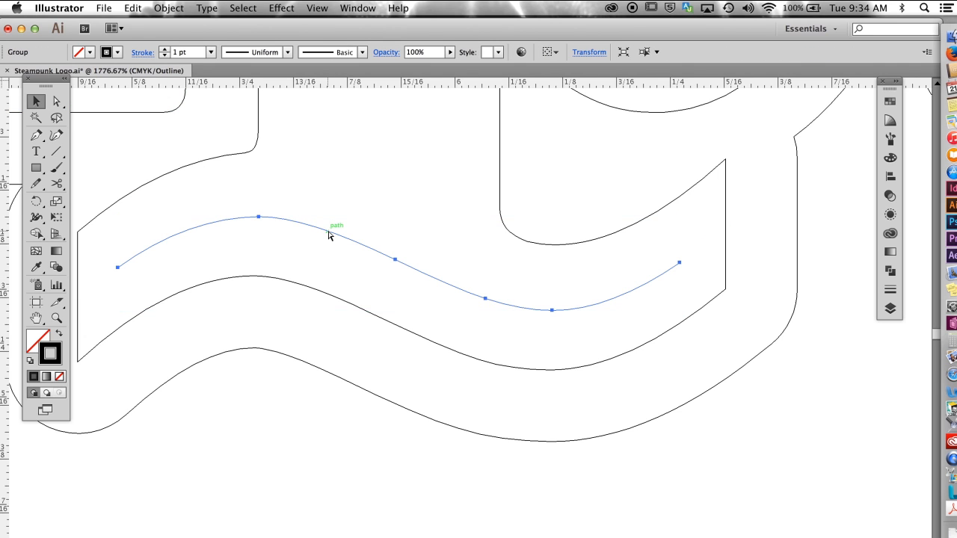
pyautogui.press('super+y')
pyautogui.click(889, 102)
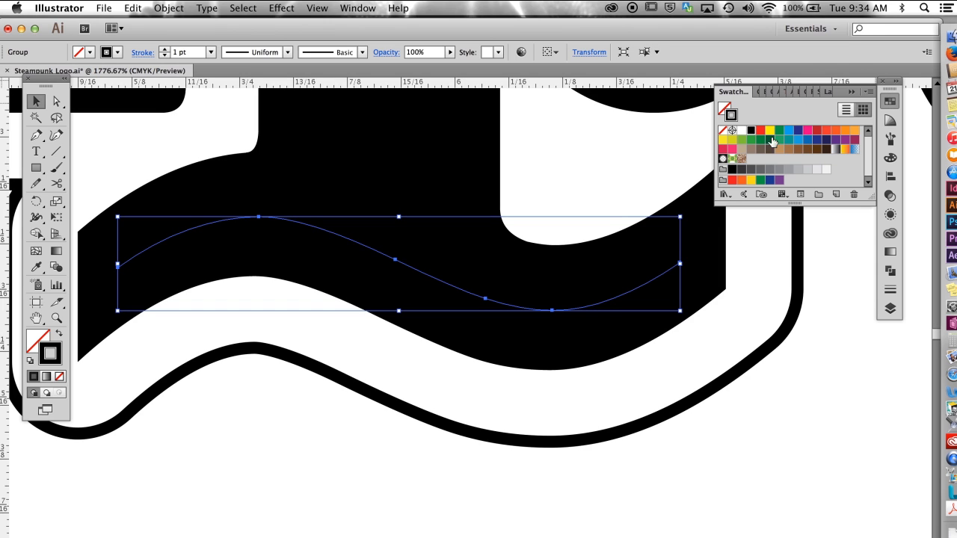
pyautogui.click(741, 131)
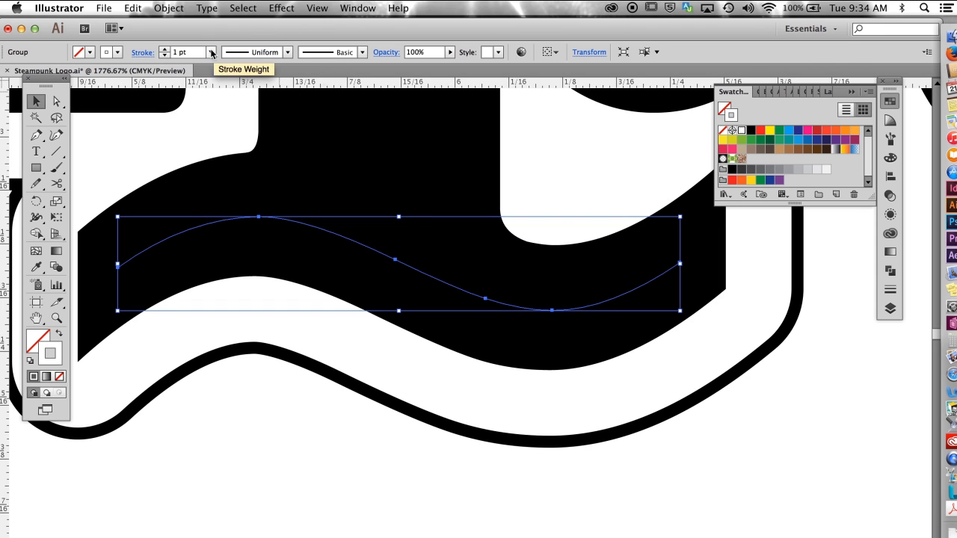
pyautogui.click(174, 8)
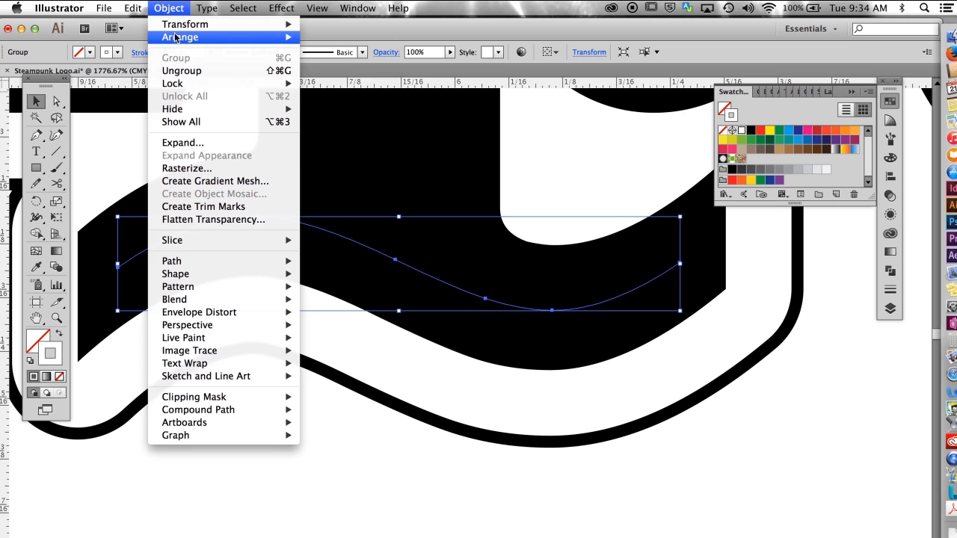
pyautogui.moveTo(183, 36)
pyautogui.click(337, 42)
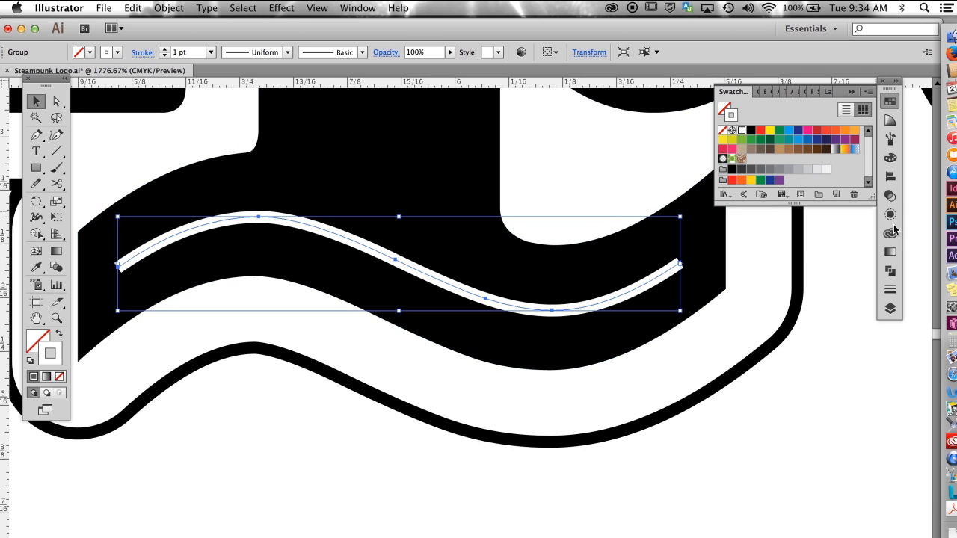
# Step: Apply round caps to the white curve and widen its middle to about 2.1 pt with the Width tool
pyautogui.click(890, 290)
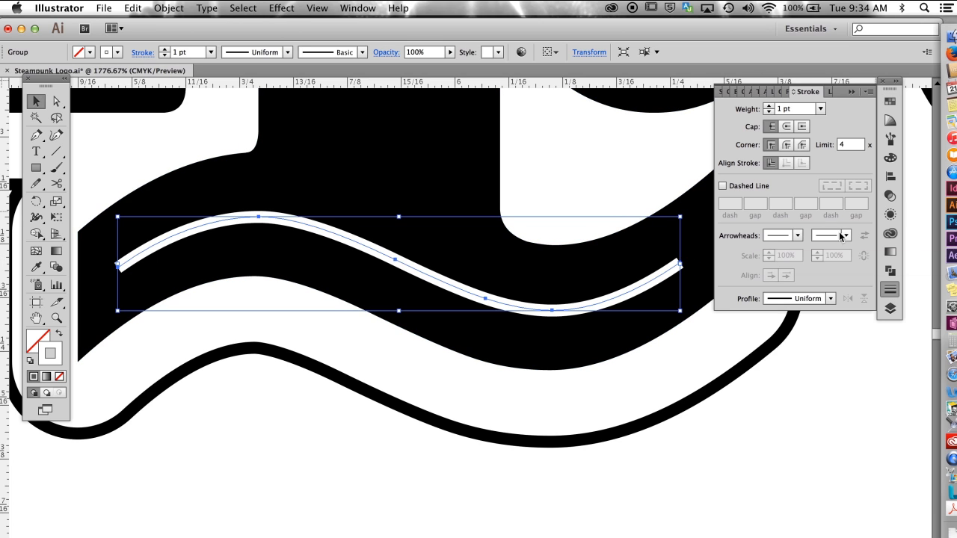
pyautogui.click(786, 126)
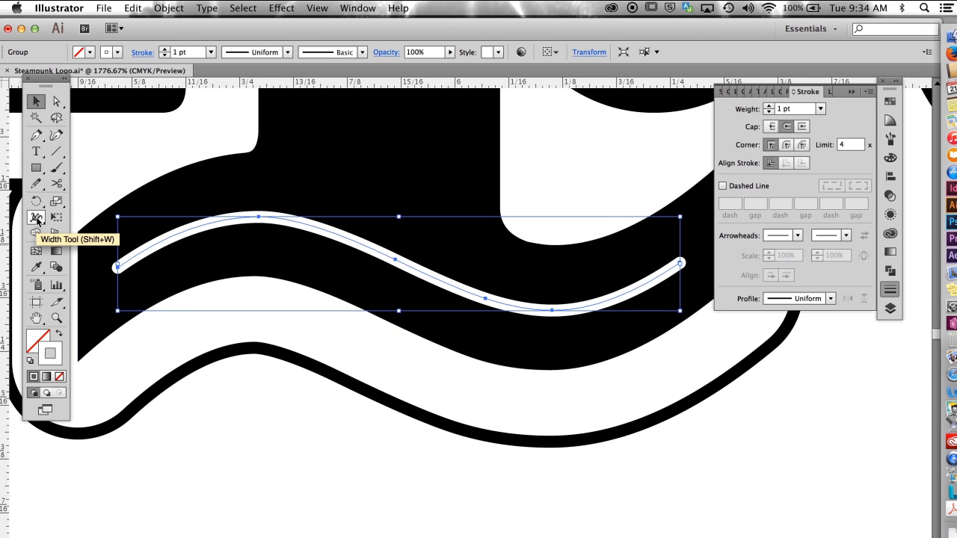
pyautogui.click(36, 218)
pyautogui.moveTo(396, 263); pyautogui.dragTo(396, 278)
pyautogui.click(36, 101)
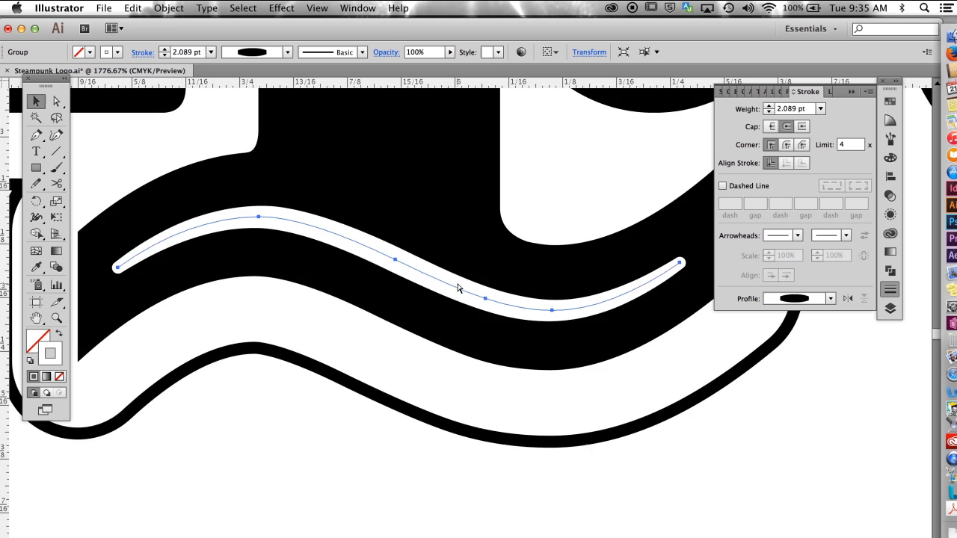
# Step: In outline view, convert the tapered centre curve into a shape with Outline Stroke
pyautogui.press('super+y')
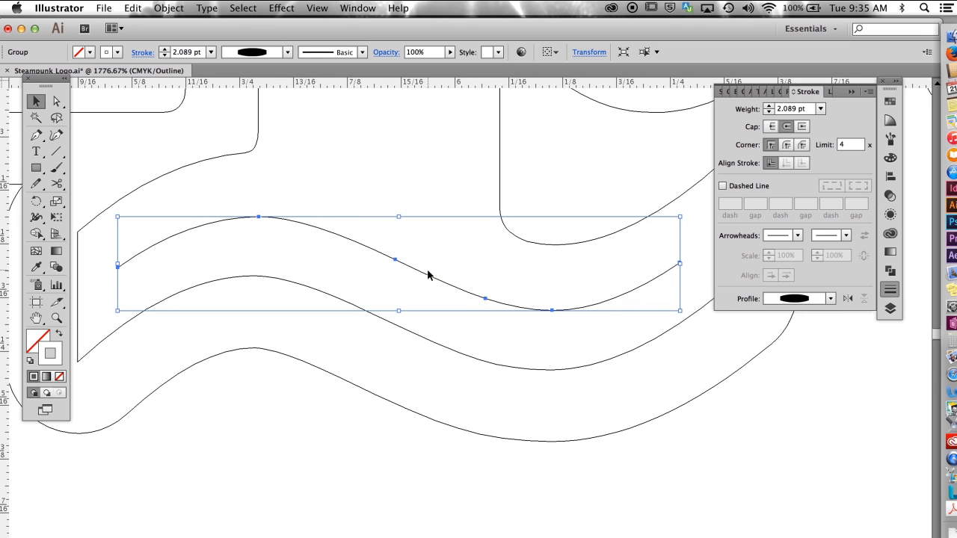
pyautogui.click(171, 9)
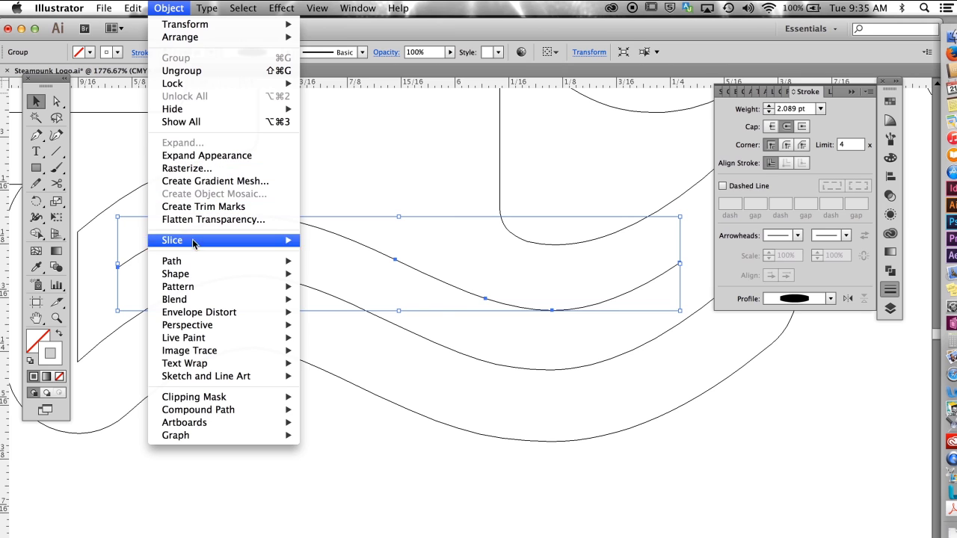
pyautogui.moveTo(190, 265)
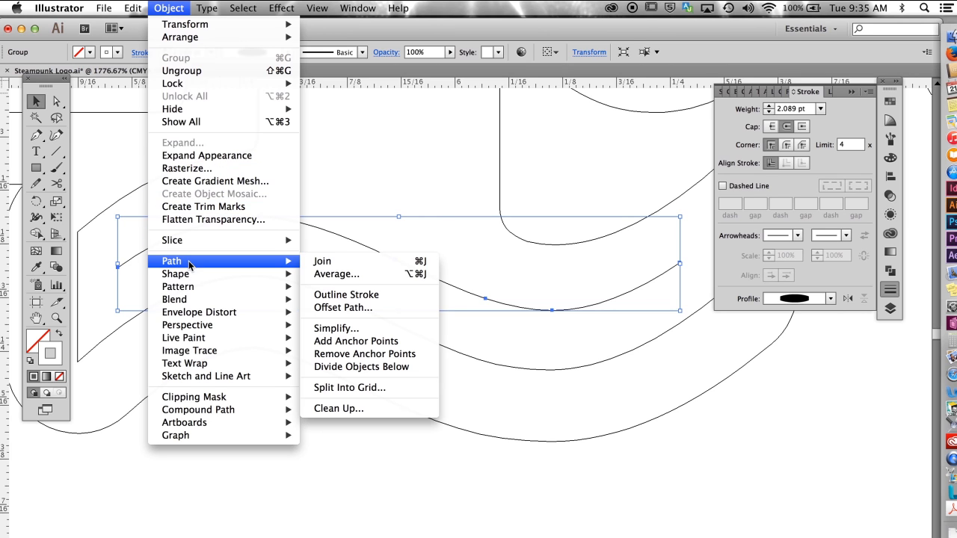
pyautogui.click(347, 294)
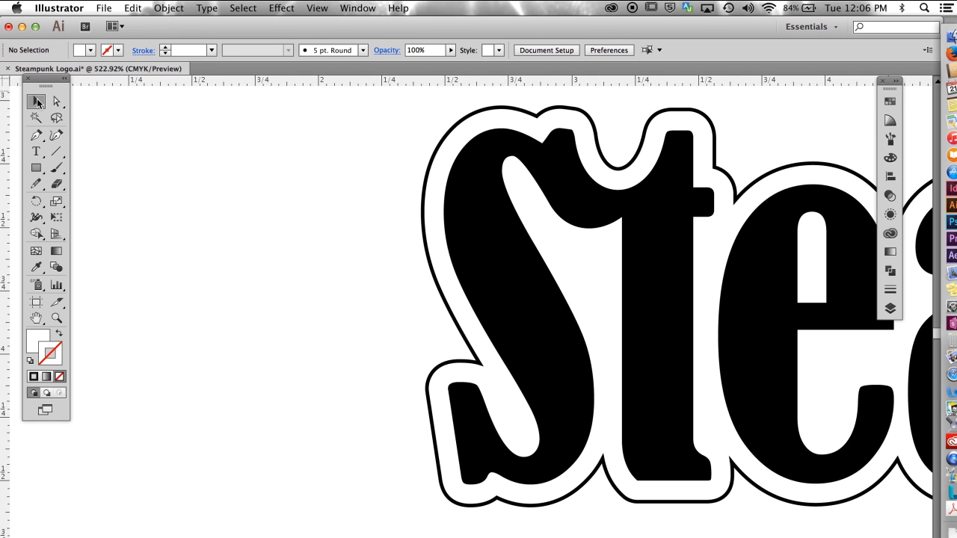
# Step: Place a duplicate of the joined St shape on the empty area to the left of the logo
pyautogui.moveTo(57, 101); pyautogui.dragTo(95, 117)
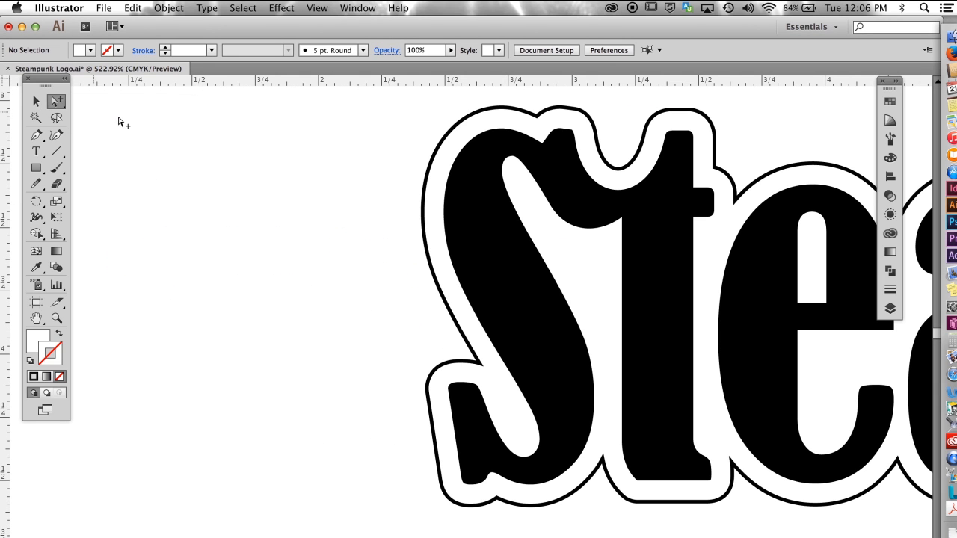
pyautogui.click(490, 263)
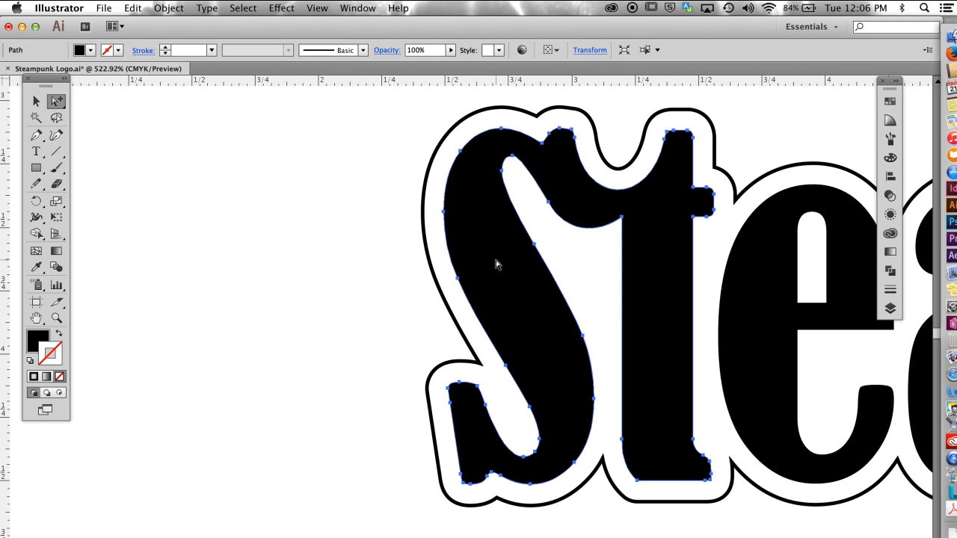
pyautogui.moveTo(496, 264); pyautogui.dragTo(151, 262)
pyautogui.moveTo(366, 283); pyautogui.dragTo(576, 296)
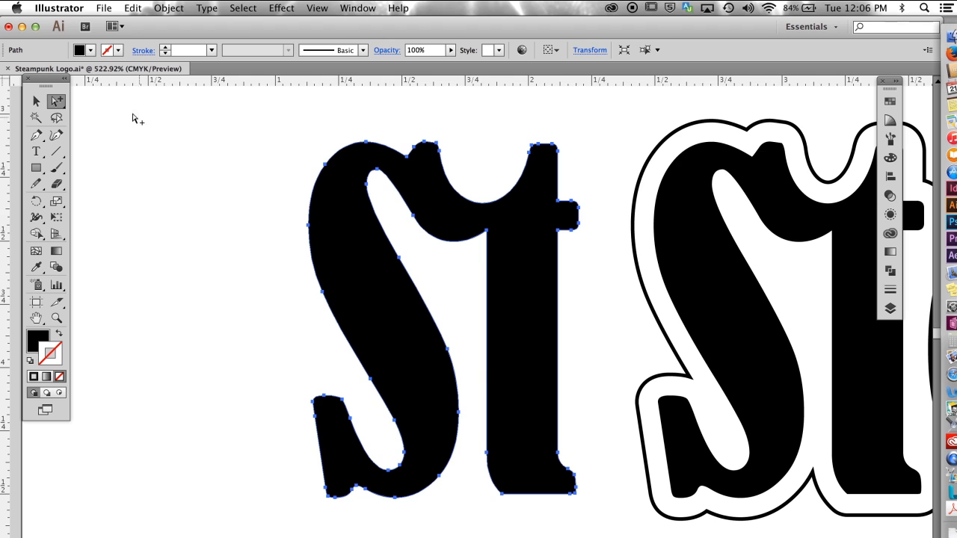
# Step: Delete the anchor points of the t and of the S's upper-right terminal from the duplicated St shape
pyautogui.moveTo(60, 103); pyautogui.dragTo(116, 105)
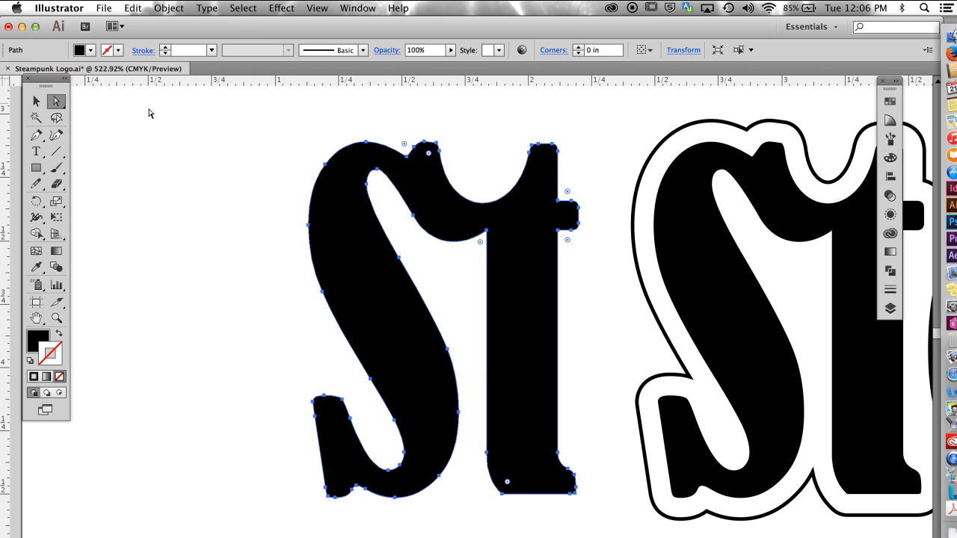
pyautogui.moveTo(590, 121); pyautogui.dragTo(480, 513)
pyautogui.press('Delete')
pyautogui.moveTo(467, 126); pyautogui.dragTo(412, 217)
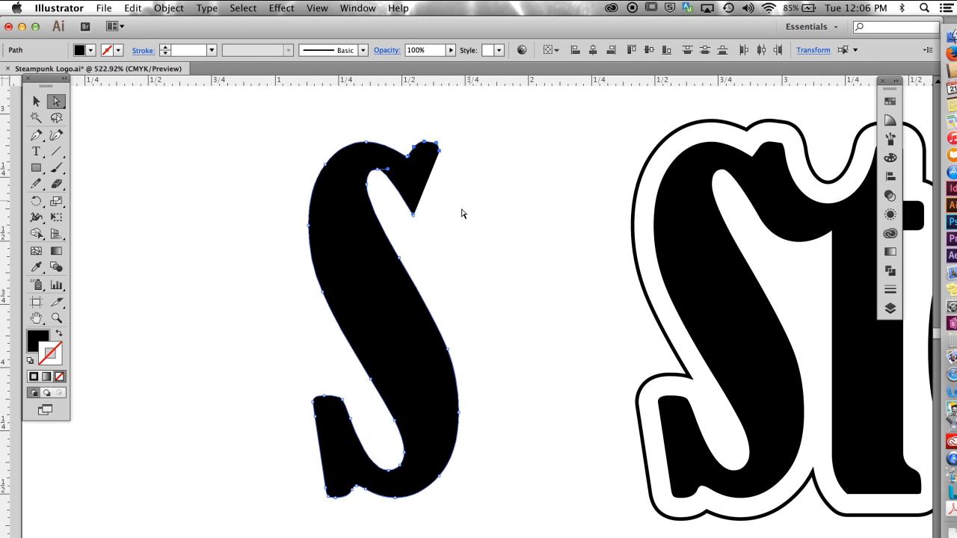
pyautogui.press('Delete')
# Step: Delete the S copy's remaining terminal points in outline view, keeping only the two long side curves of its diagonal stem
pyautogui.moveTo(293, 376); pyautogui.dragTo(351, 441)
pyautogui.press('Delete')
pyautogui.click(312, 495)
pyautogui.press('super+y')
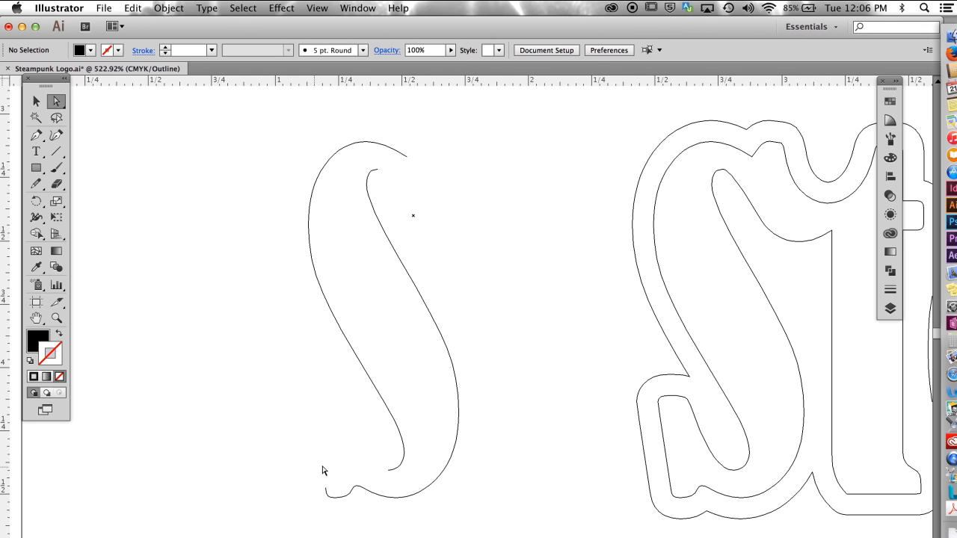
pyautogui.moveTo(309, 459); pyautogui.dragTo(363, 530)
pyautogui.press('Delete')
# Step: Add an anchor point near the upper end of the right-hand S curve with the Add Anchor Point tool
pyautogui.press('v')
pyautogui.click(383, 222)
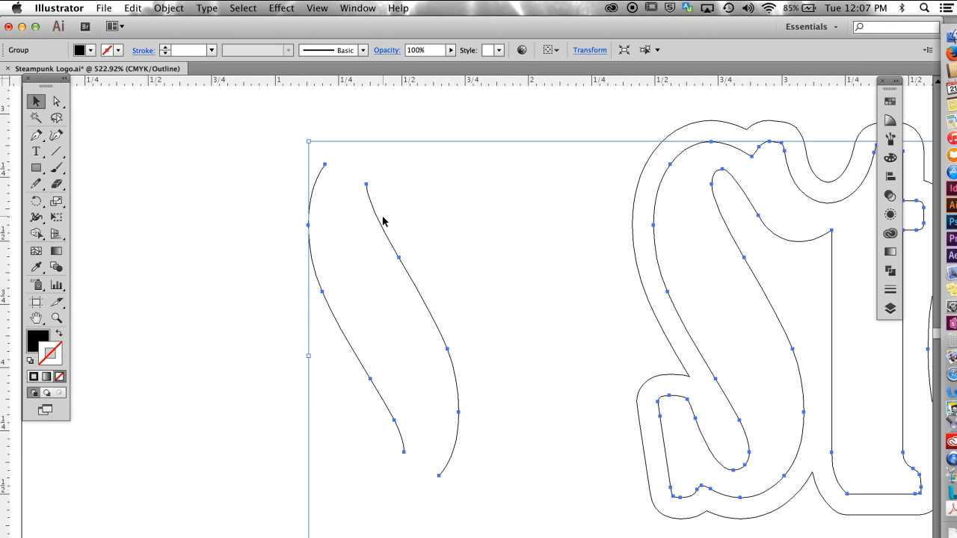
pyautogui.moveTo(36, 135); pyautogui.dragTo(75, 154)
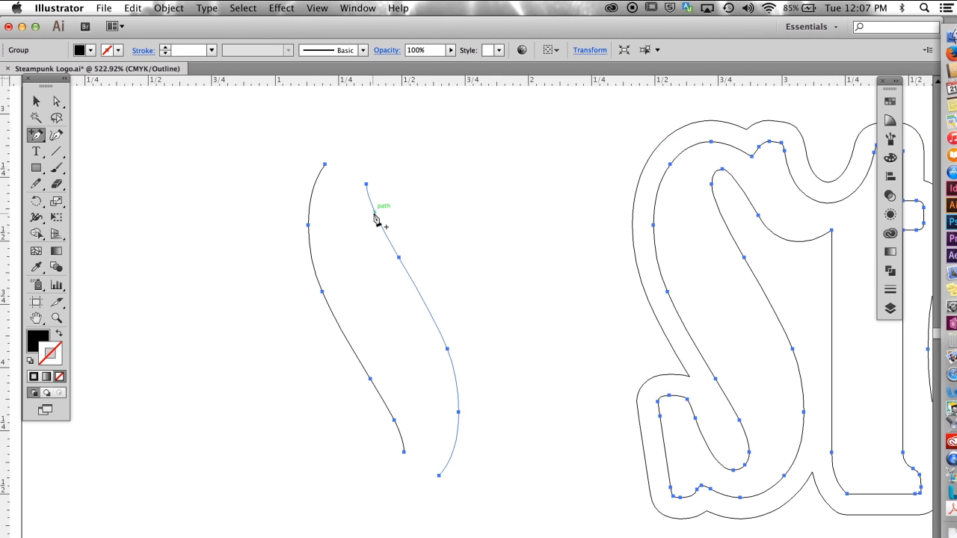
# Step: Set the blend spacing for the two S curves to Specified Steps with 1 step
pyautogui.click(169, 9)
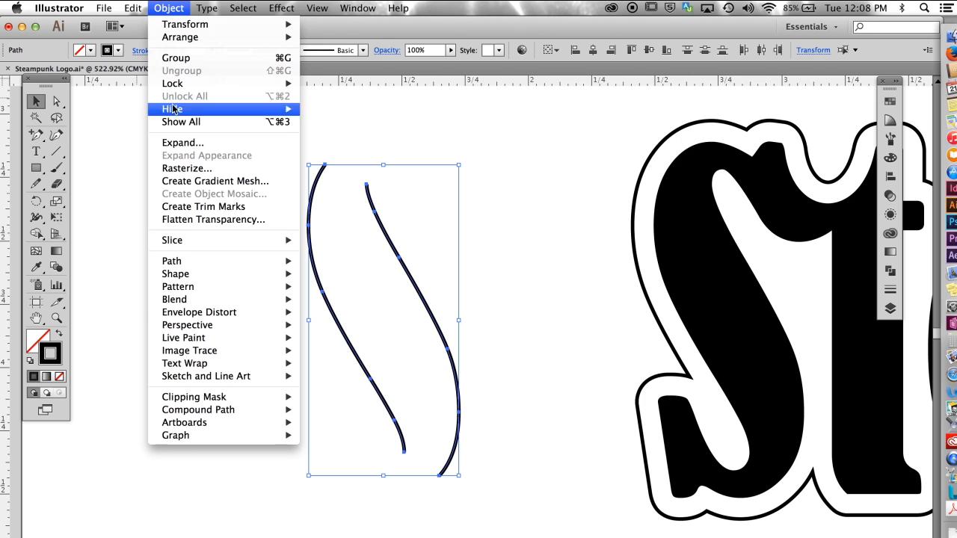
pyautogui.moveTo(173, 301)
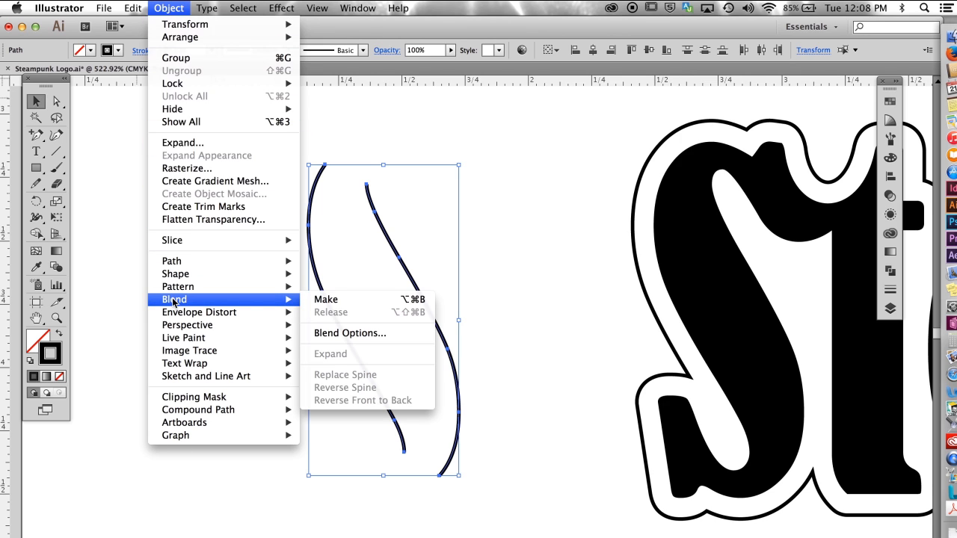
pyautogui.click(329, 334)
pyautogui.click(504, 276)
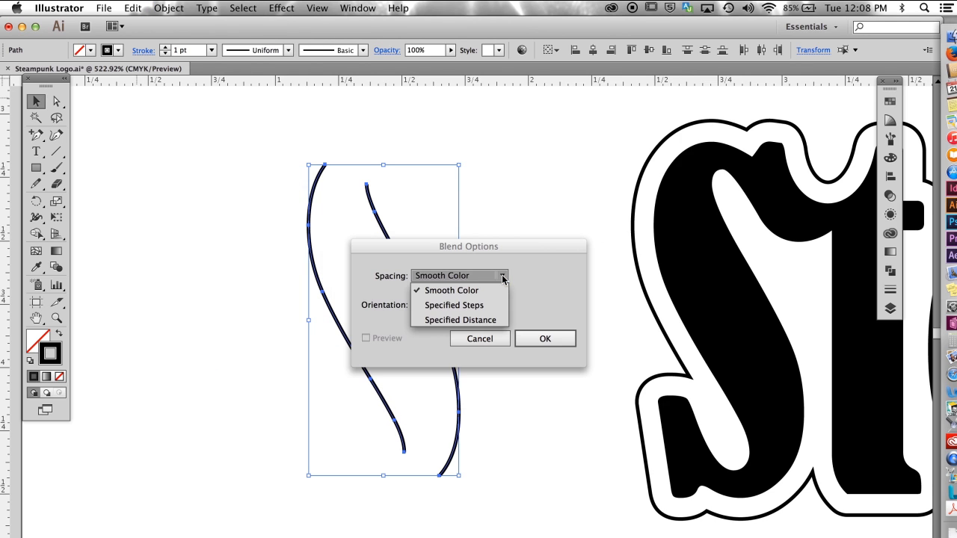
pyautogui.click(454, 305)
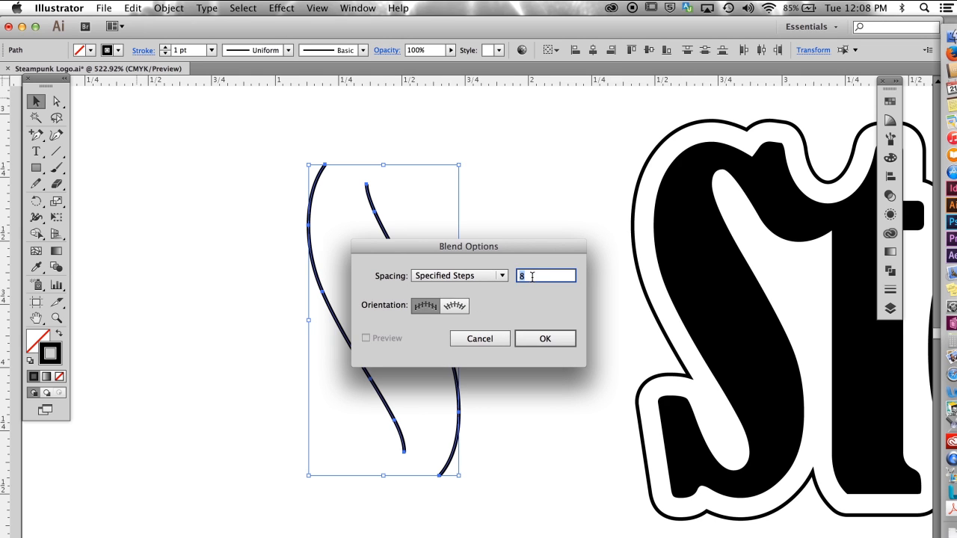
pyautogui.write('1')
pyautogui.click(545, 339)
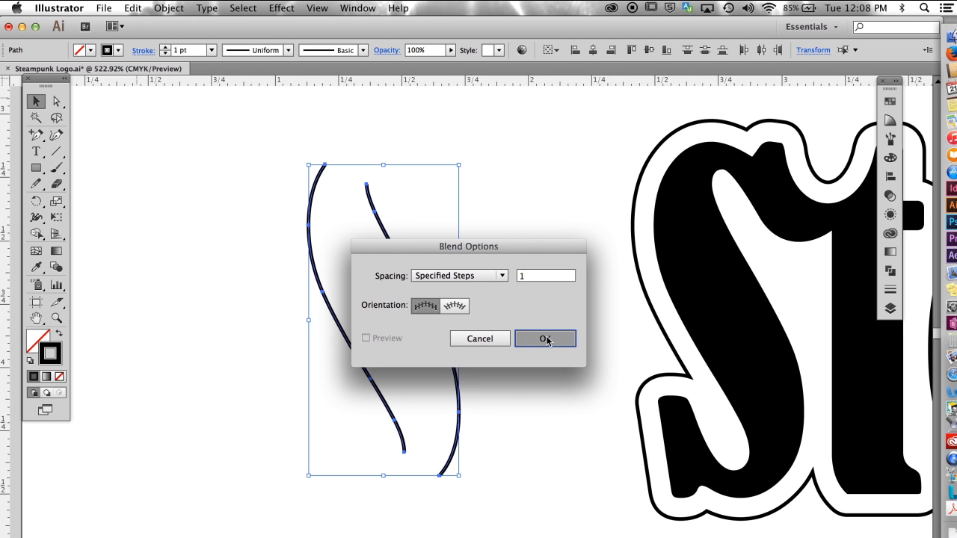
# Step: Make a blend between the two S side curves
pyautogui.click(161, 10)
pyautogui.moveTo(139, 12)
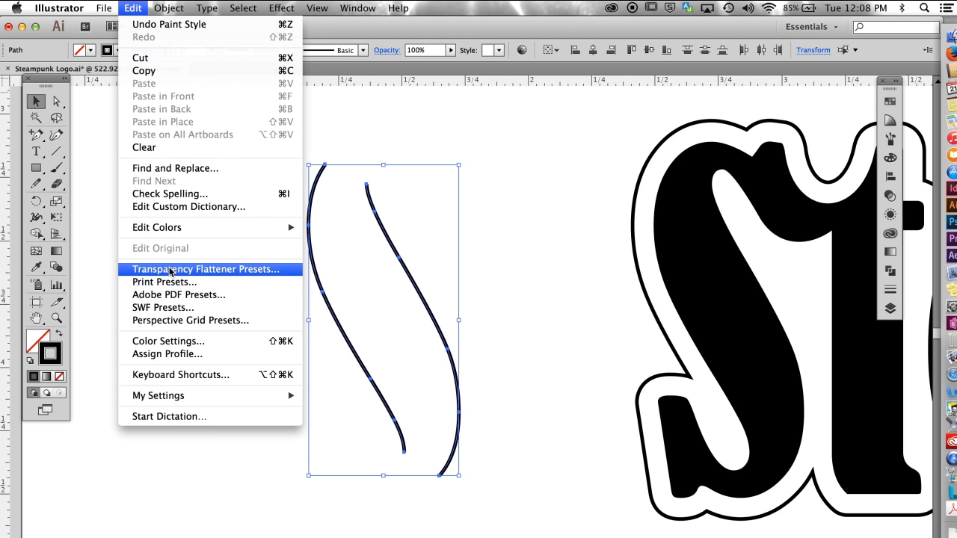
pyautogui.click(114, 52)
pyautogui.click(168, 8)
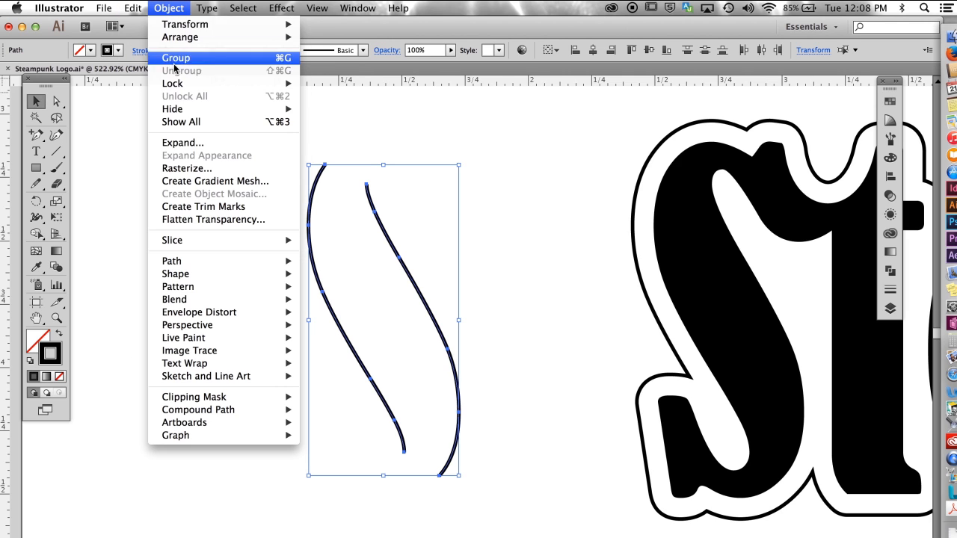
pyautogui.moveTo(181, 310)
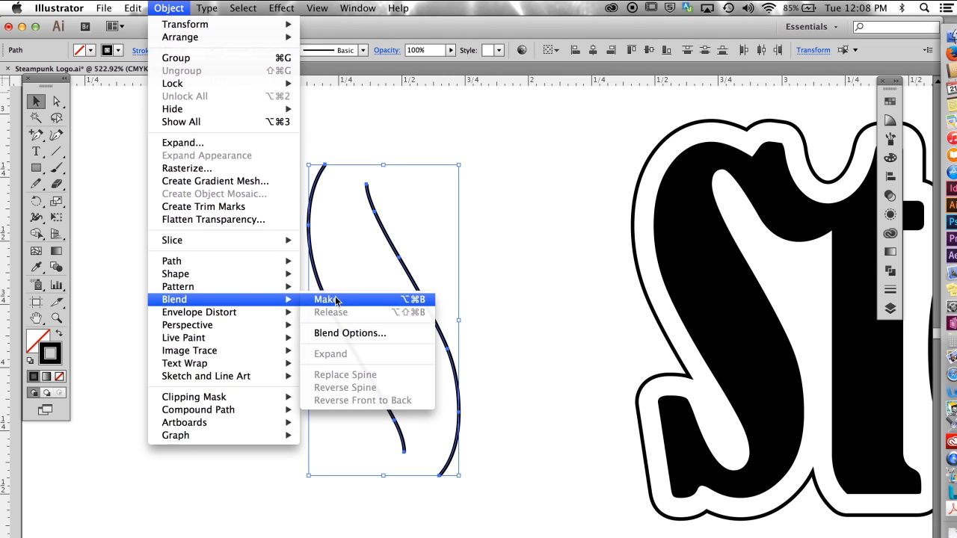
pyautogui.click(336, 301)
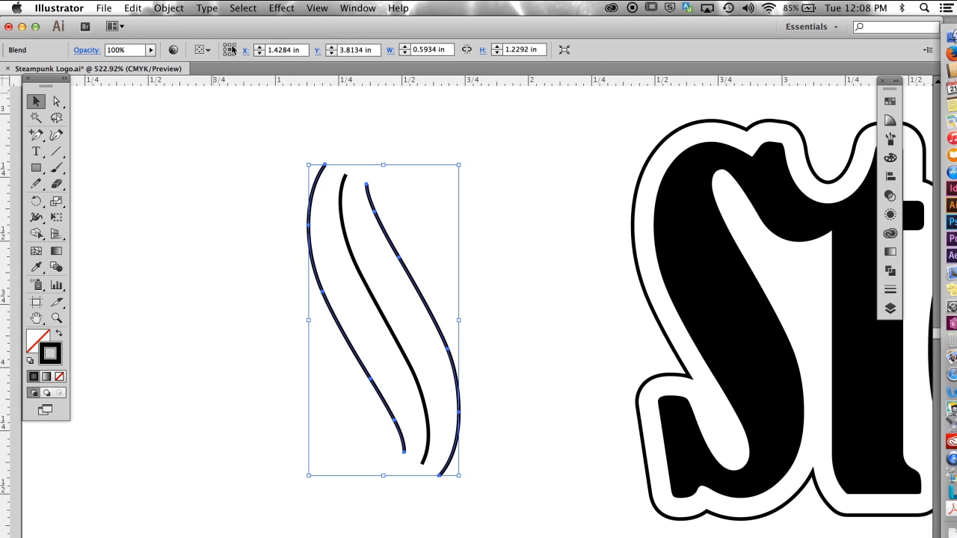
# Step: Expand the blend between the two S curves with Object, Fill and Stroke included
pyautogui.click(177, 11)
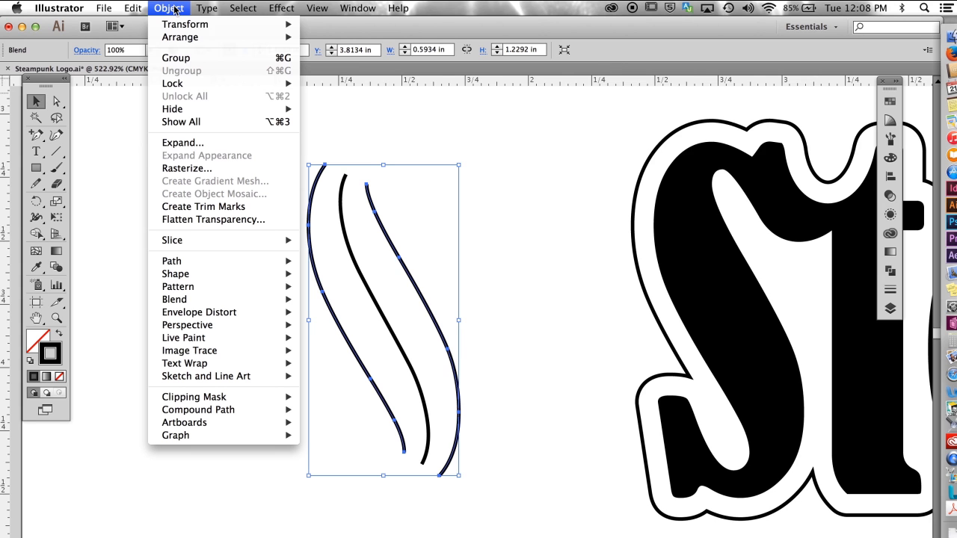
pyautogui.click(179, 143)
pyautogui.click(520, 395)
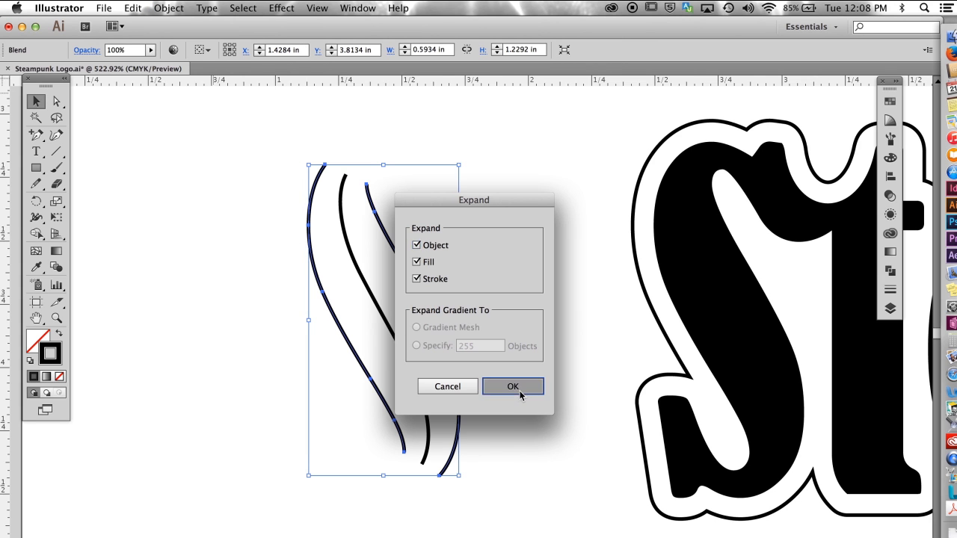
# Step: Delete the two outer curves of the expanded blend, keeping only the middle line
pyautogui.click(56, 100)
pyautogui.moveTo(268, 248); pyautogui.dragTo(329, 307)
pyautogui.press('Delete')
pyautogui.press('Delete')
pyautogui.moveTo(431, 259); pyautogui.dragTo(428, 284)
pyautogui.press('Delete')
# Step: Give the remaining centre line a white stroke and move it onto the diagonal stem of the S in the logo
pyautogui.press('v')
pyautogui.press('super+a')
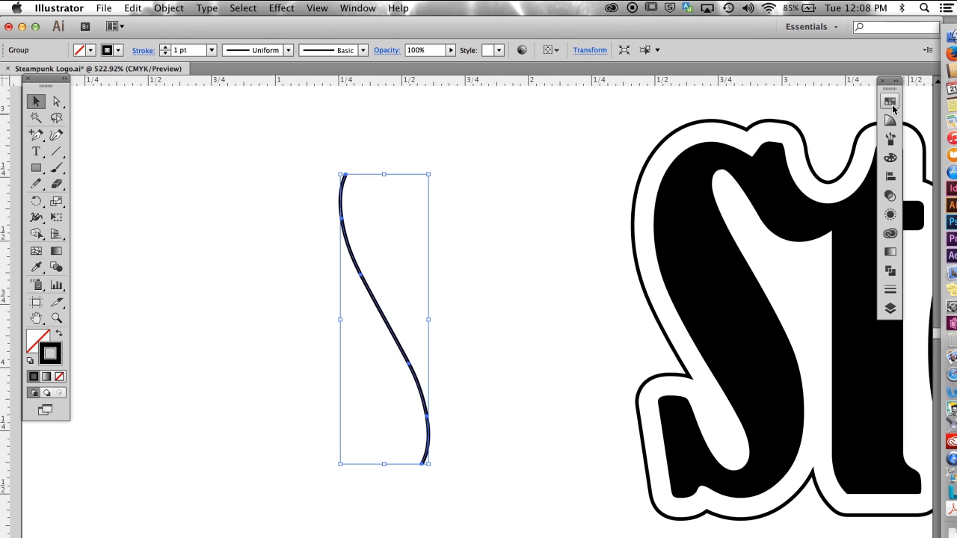
pyautogui.click(888, 105)
pyautogui.click(741, 131)
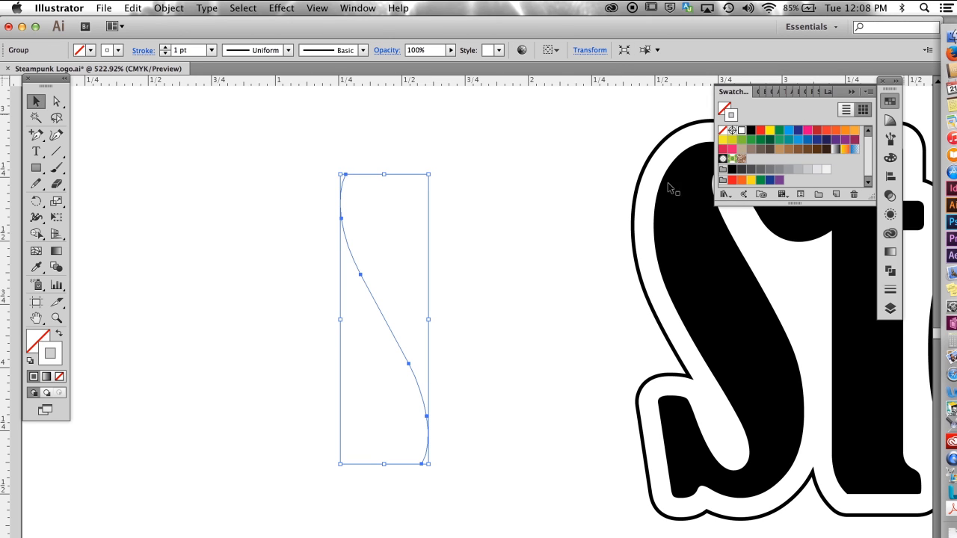
pyautogui.moveTo(618, 288); pyautogui.dragTo(481, 290)
pyautogui.moveTo(233, 292); pyautogui.dragTo(581, 292)
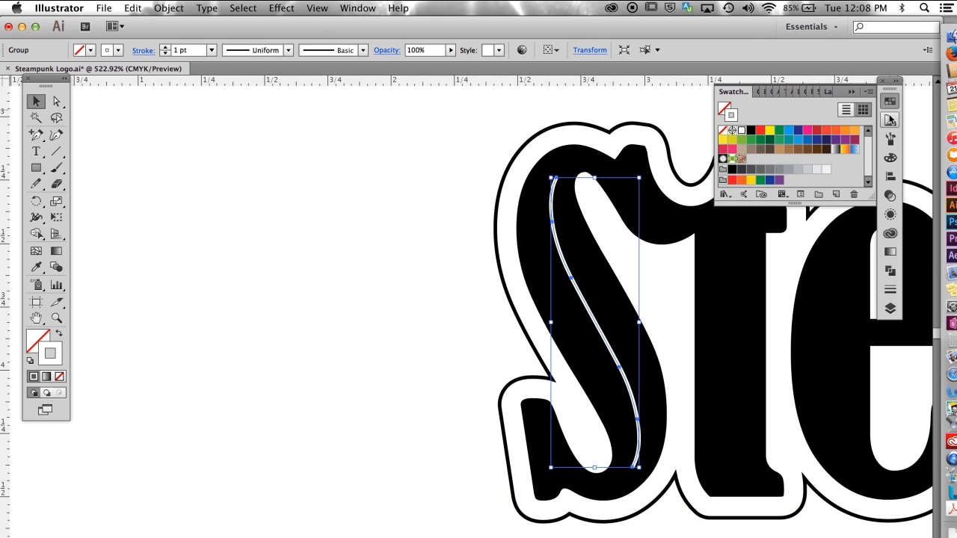
# Step: Give the S centre line round caps and widen its middle to about 2.218 pt with the Width tool
pyautogui.click(890, 290)
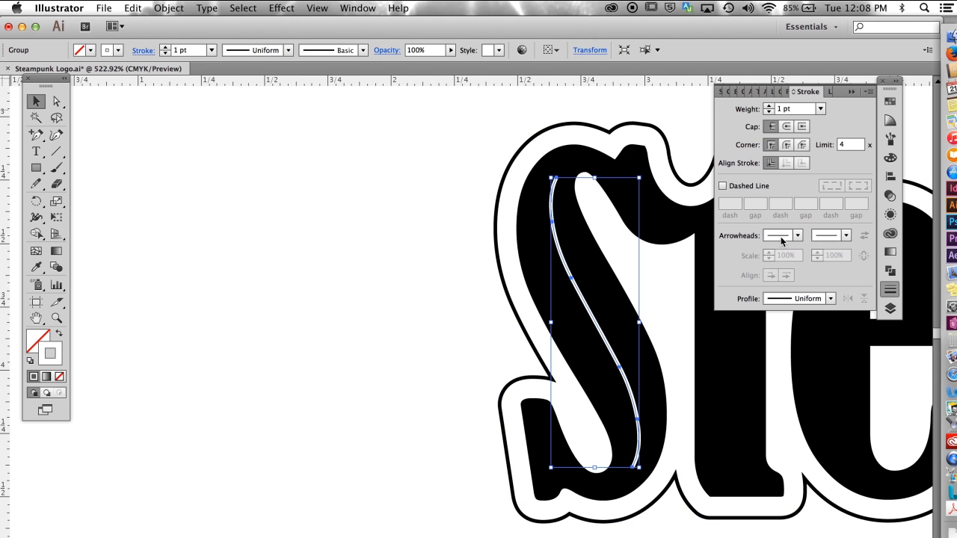
pyautogui.click(786, 128)
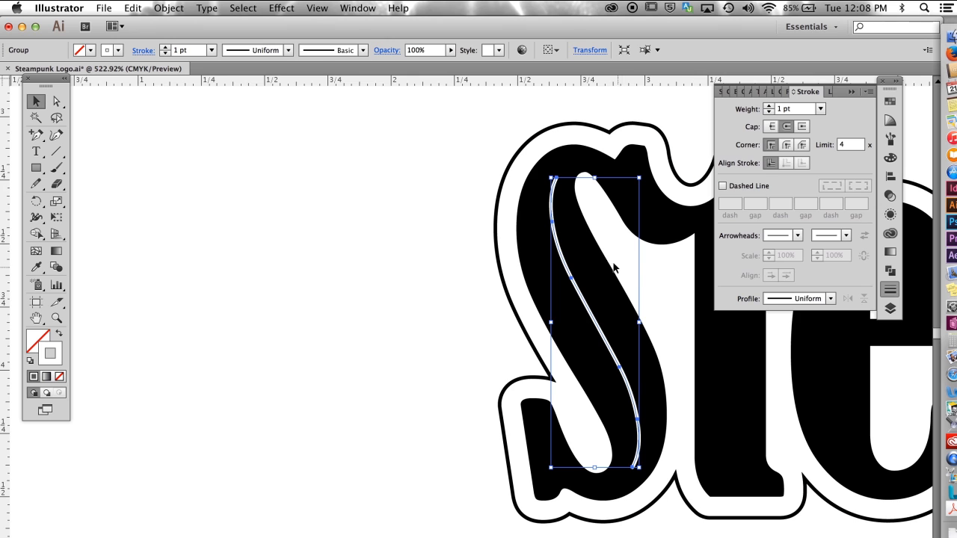
pyautogui.moveTo(551, 269); pyautogui.dragTo(646, 380)
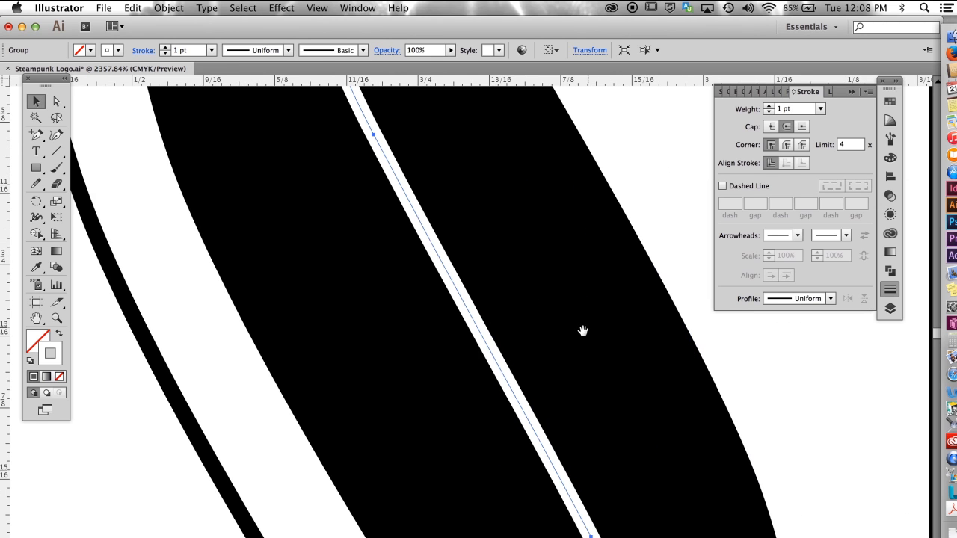
pyautogui.moveTo(589, 333); pyautogui.dragTo(500, 305)
pyautogui.click(36, 217)
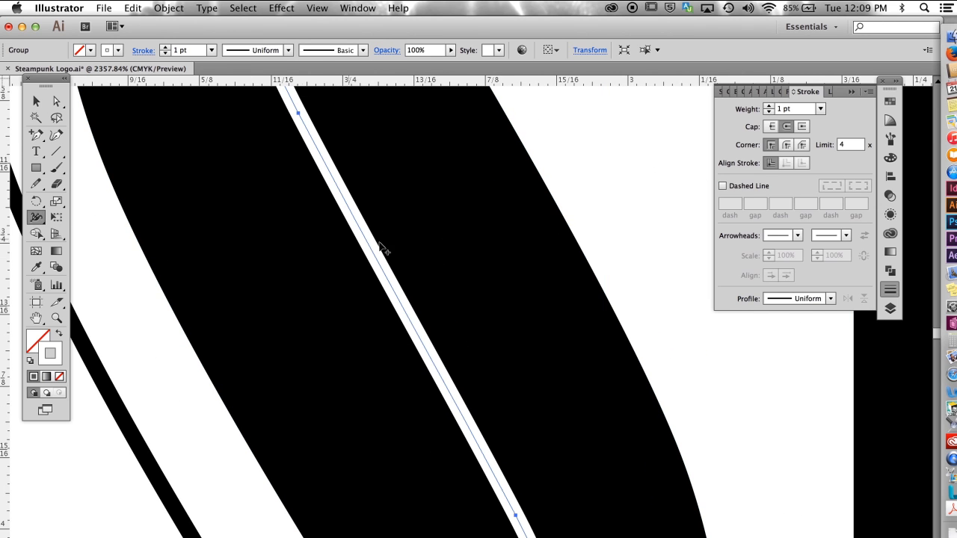
pyautogui.moveTo(378, 258); pyautogui.dragTo(393, 255)
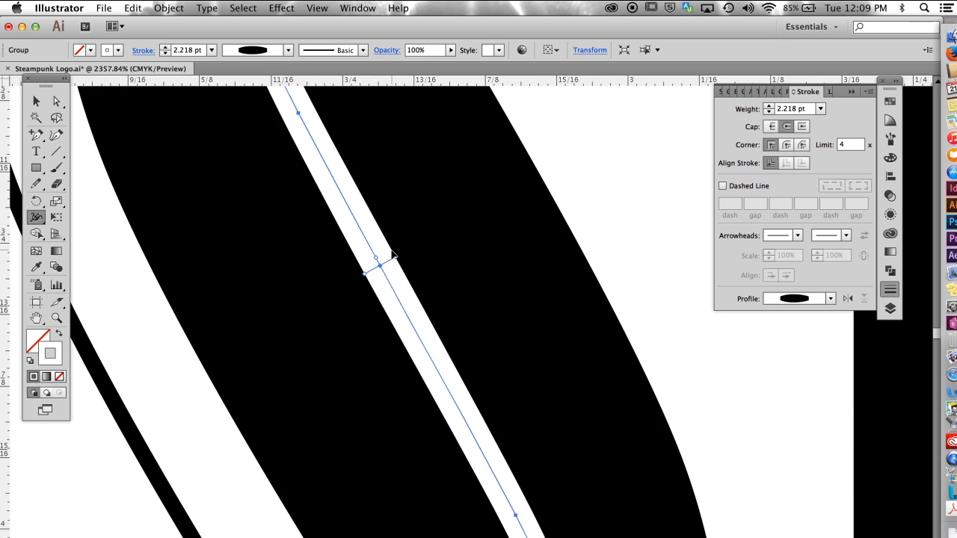
# Step: Convert the tapered S centre line to a filled shape with Outline Stroke
pyautogui.press('super+minus')
pyautogui.press('super+minus')
pyautogui.press('super+minus')
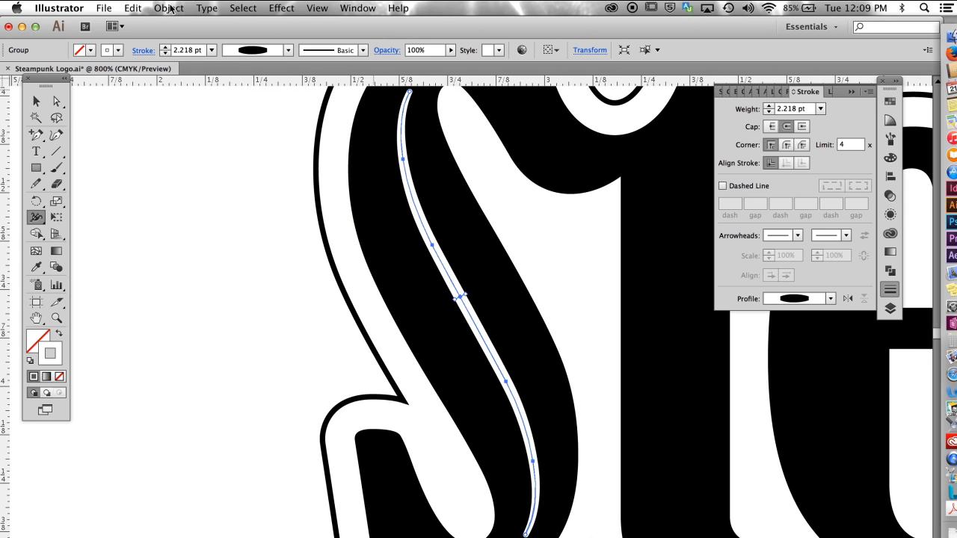
pyautogui.click(169, 8)
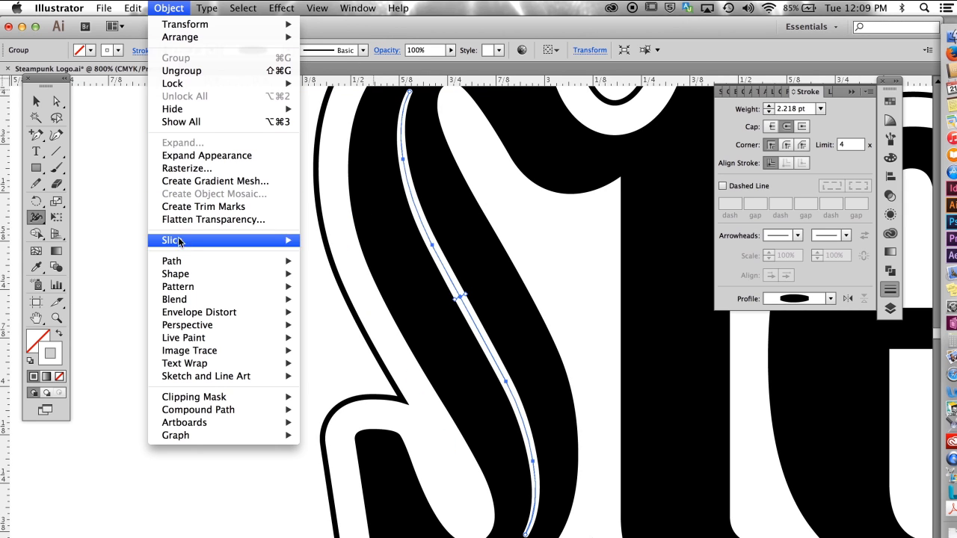
pyautogui.moveTo(172, 262)
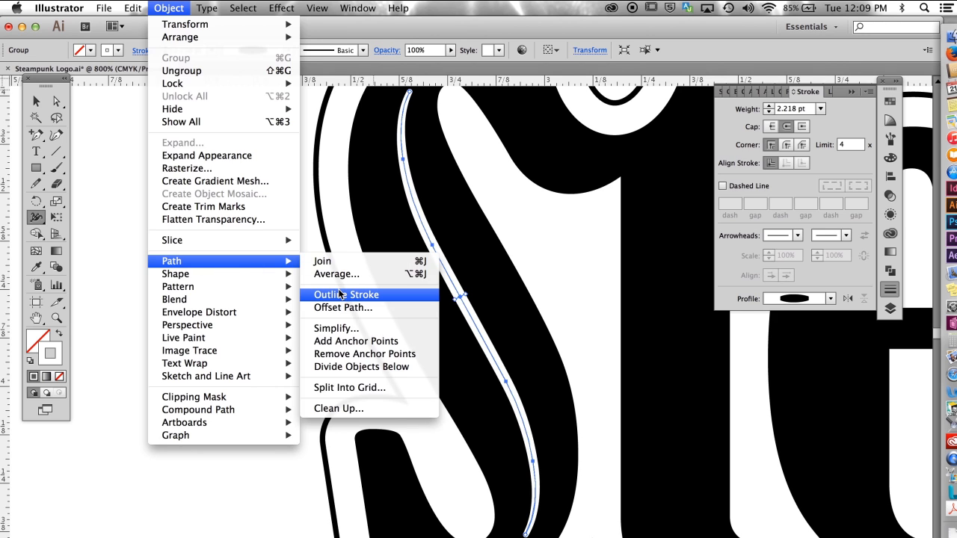
pyautogui.click(348, 294)
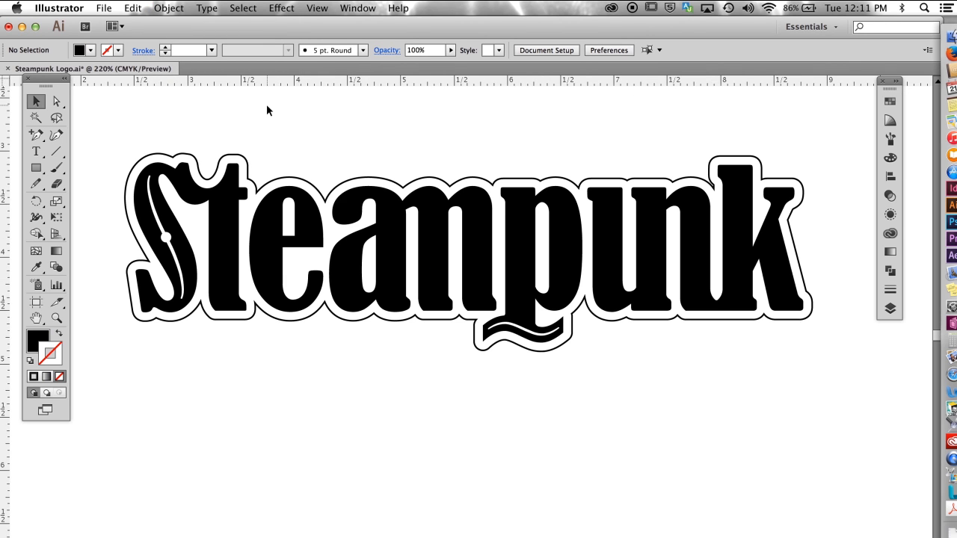
# Step: Duplicate the white circle from the S centre line onto the stems of the t and the first e at the same height
pyautogui.click(166, 236)
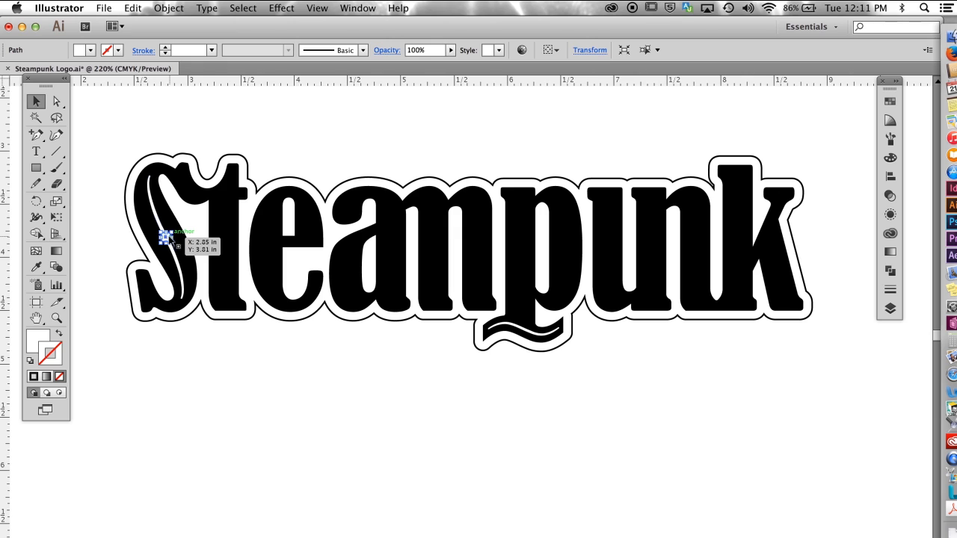
pyautogui.moveTo(165, 236); pyautogui.dragTo(164, 234)
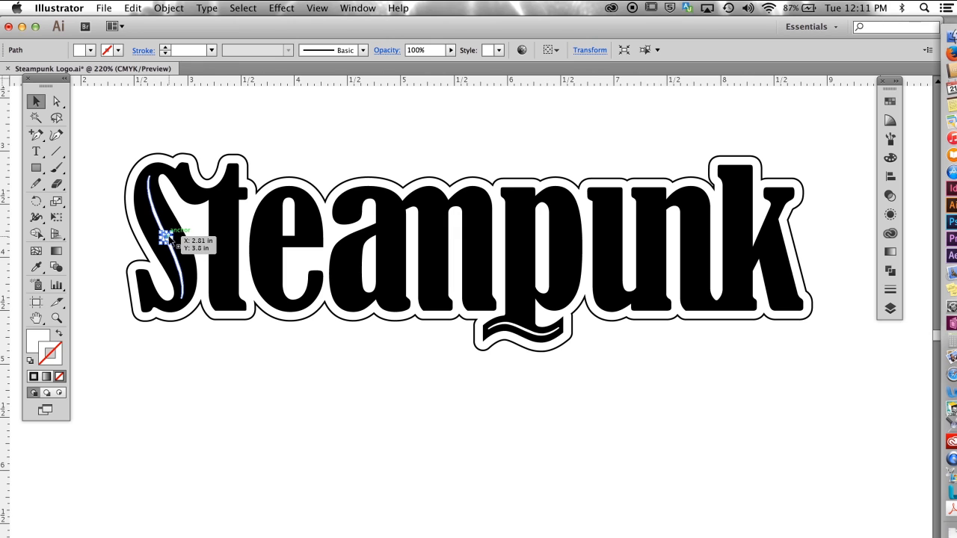
pyautogui.moveTo(166, 236); pyautogui.dragTo(224, 238)
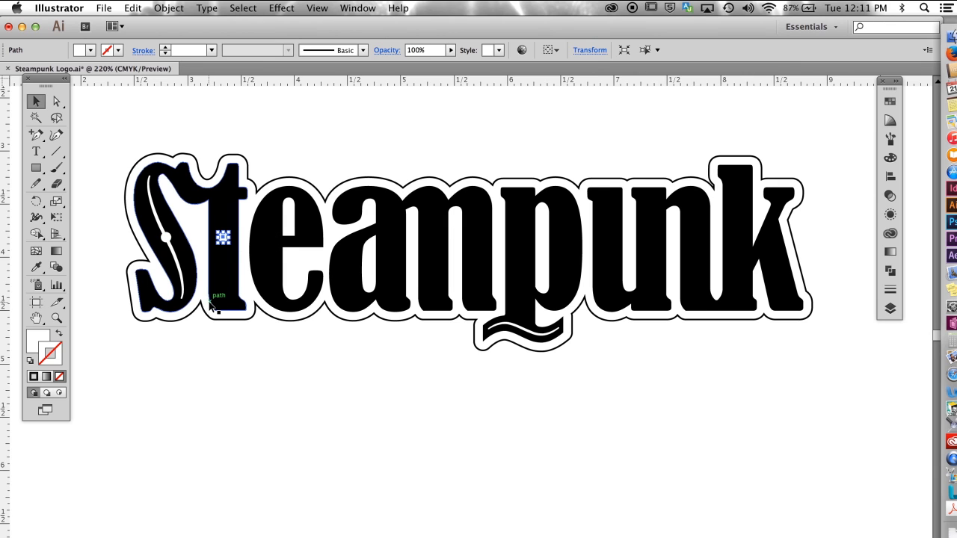
pyautogui.moveTo(223, 237); pyautogui.dragTo(268, 240)
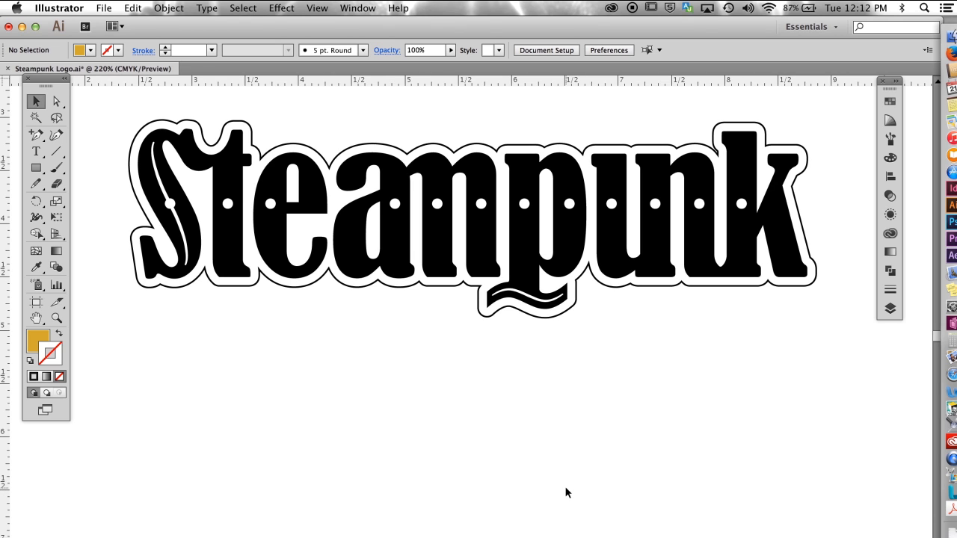
# Step: Switch the logo artwork to outline view
pyautogui.press('super+y')
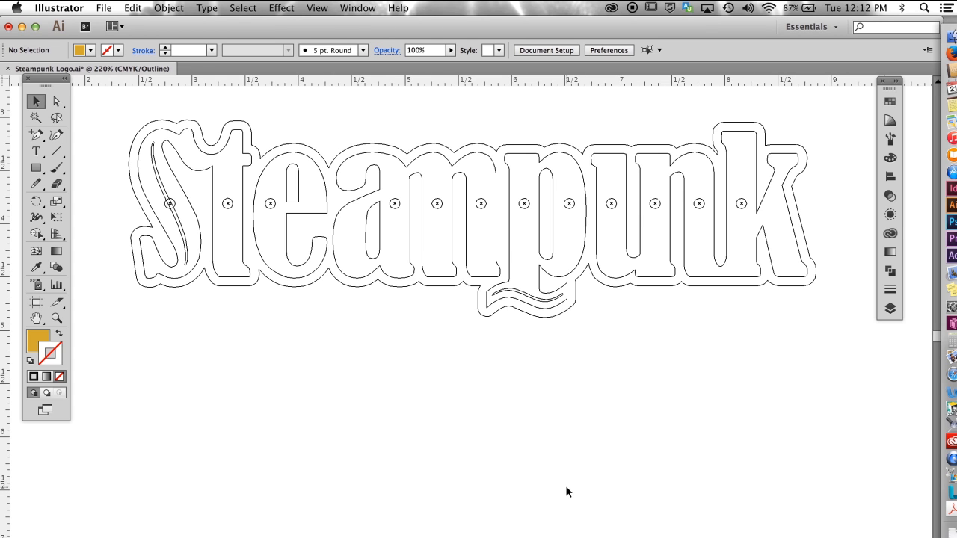